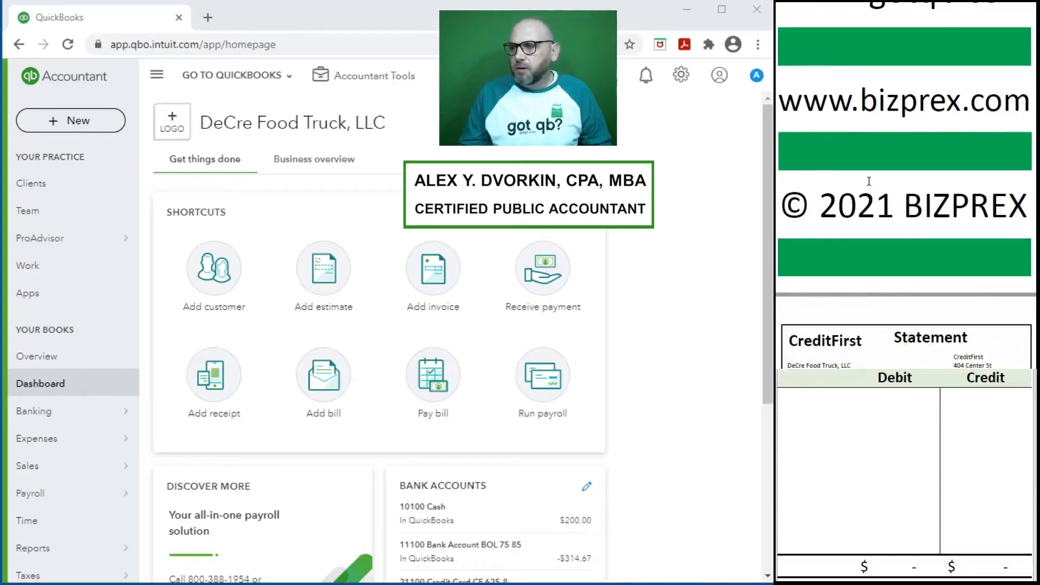
Bring page 1 of the CreditFirst statement into view and choose the 21100 credit card account for reconciliation
scroll(869, 181, "down", 8)
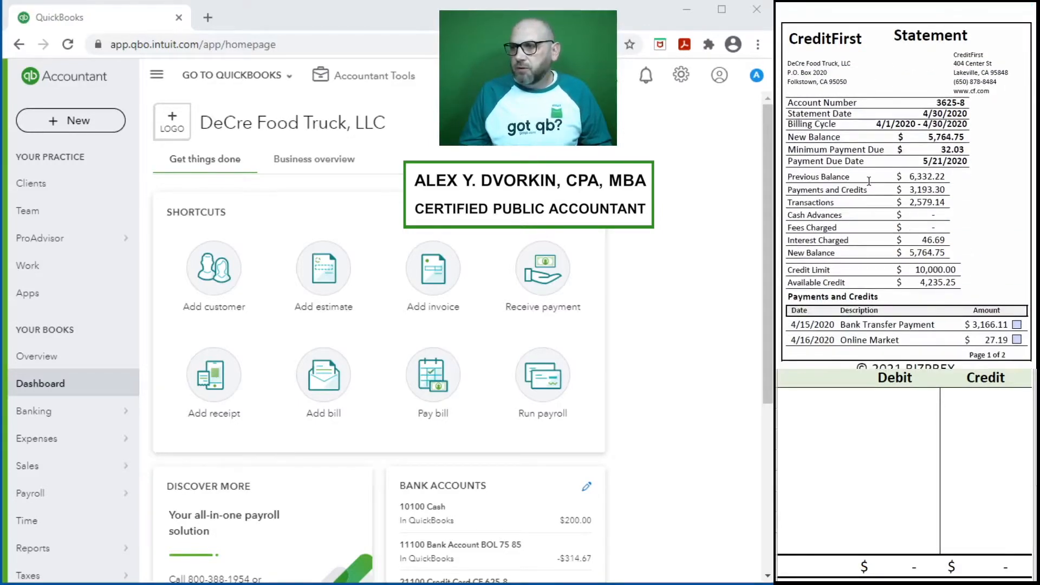
scroll(870, 183, "down", 1)
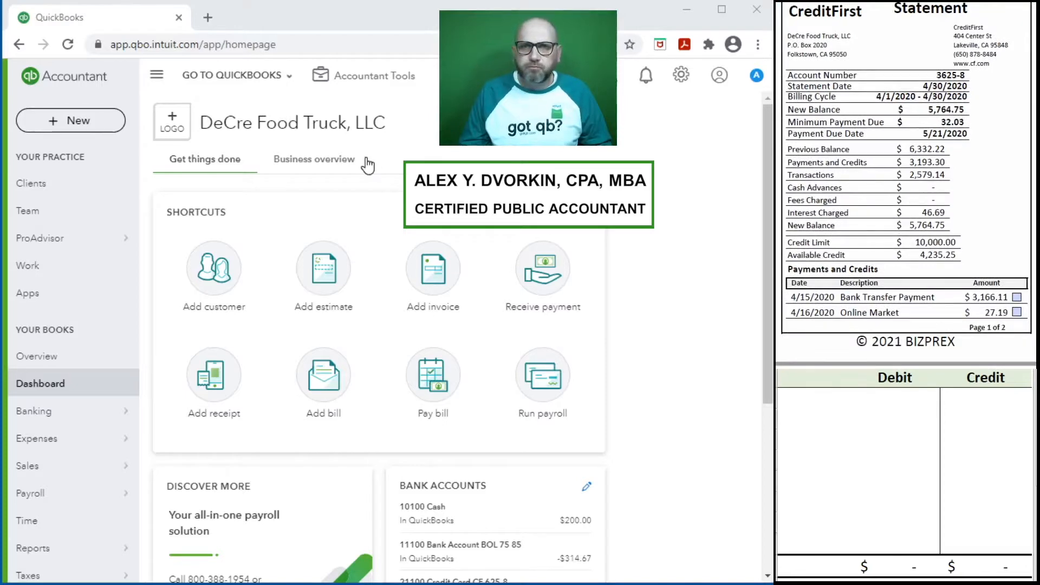
left_click(389, 82)
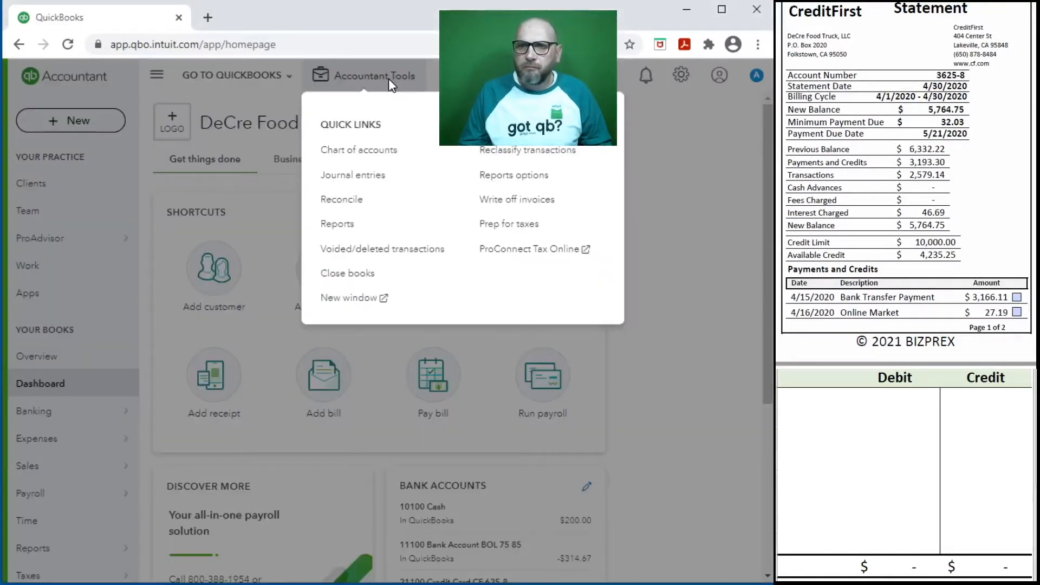
left_click(341, 201)
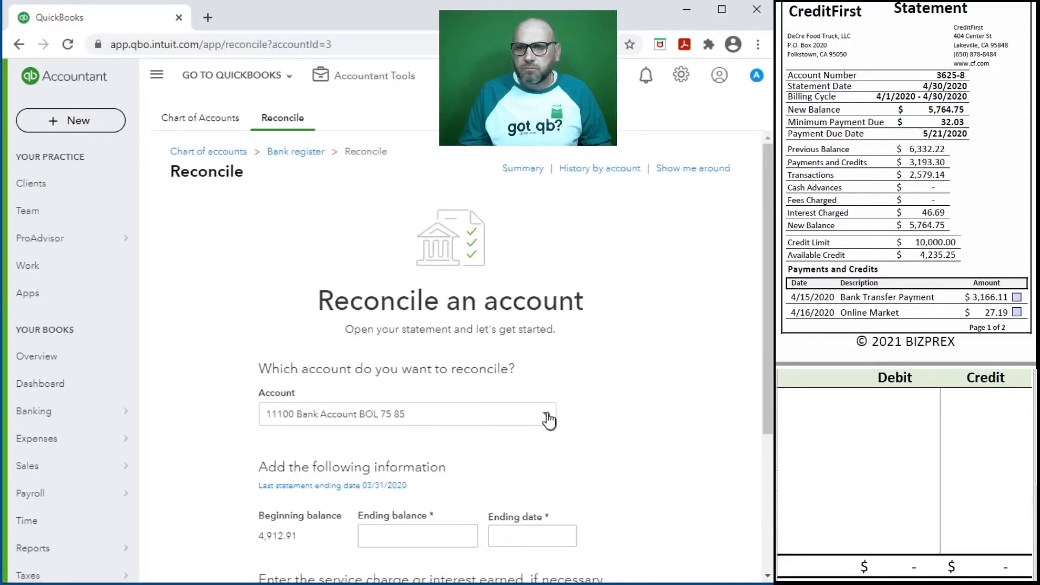
left_click(546, 415)
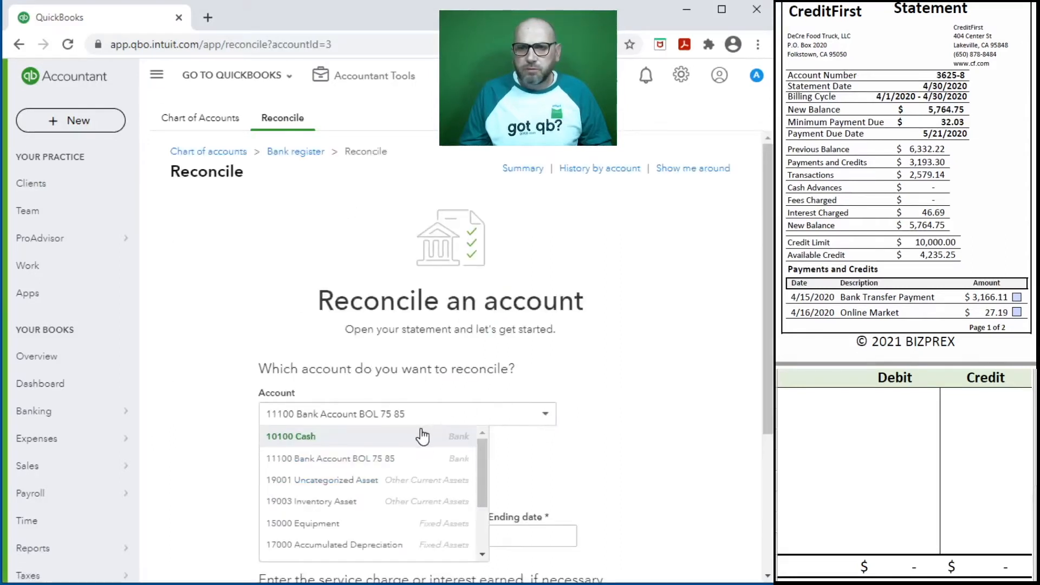
scroll(421, 450, "down", 5)
left_click(413, 492)
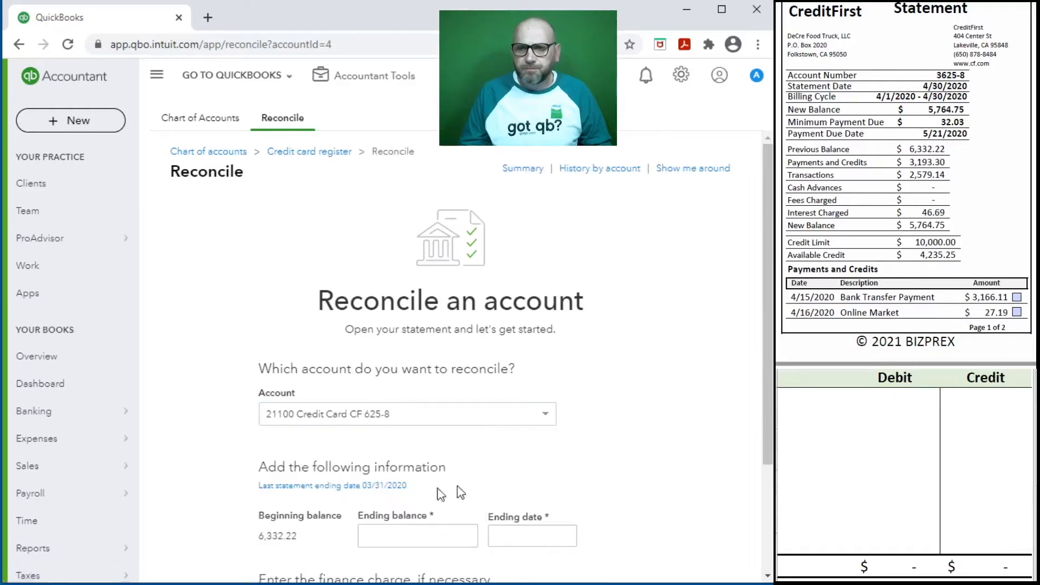
Set the statement's ending balance to 5,764.75 and its ending date to 04/30/2020
left_click(418, 538)
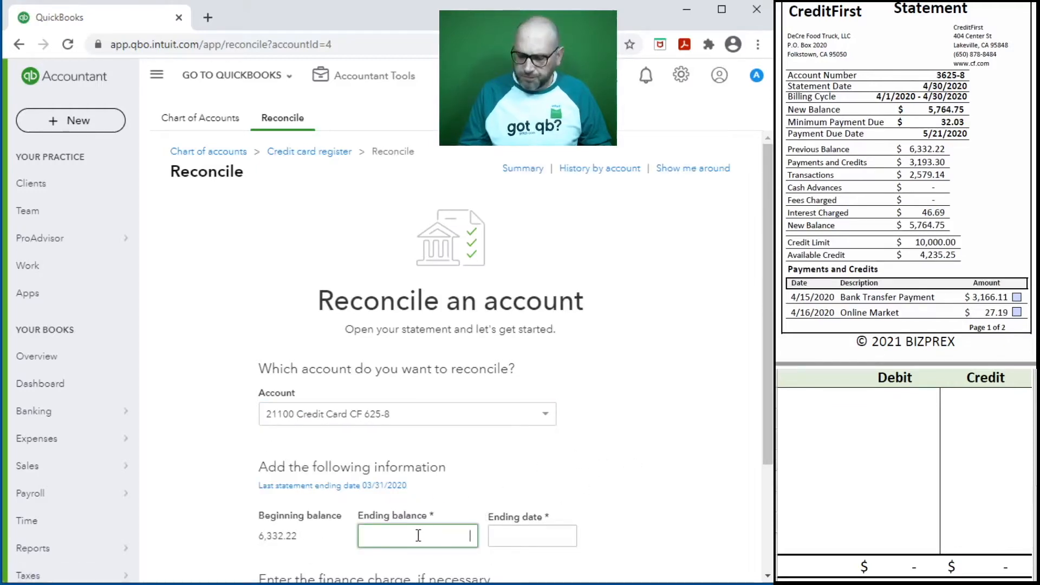
type("5764.75")
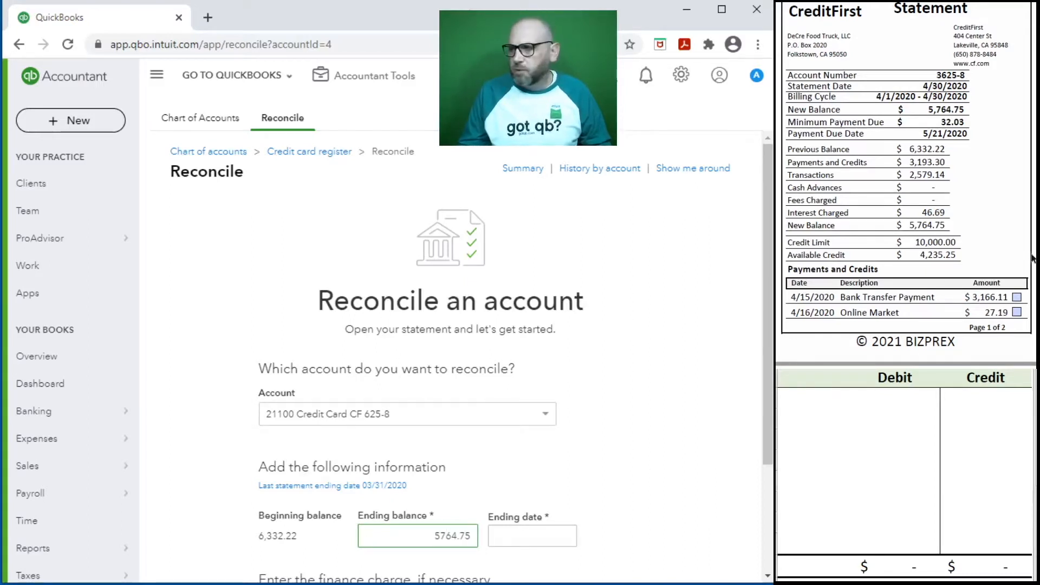
left_click(532, 538)
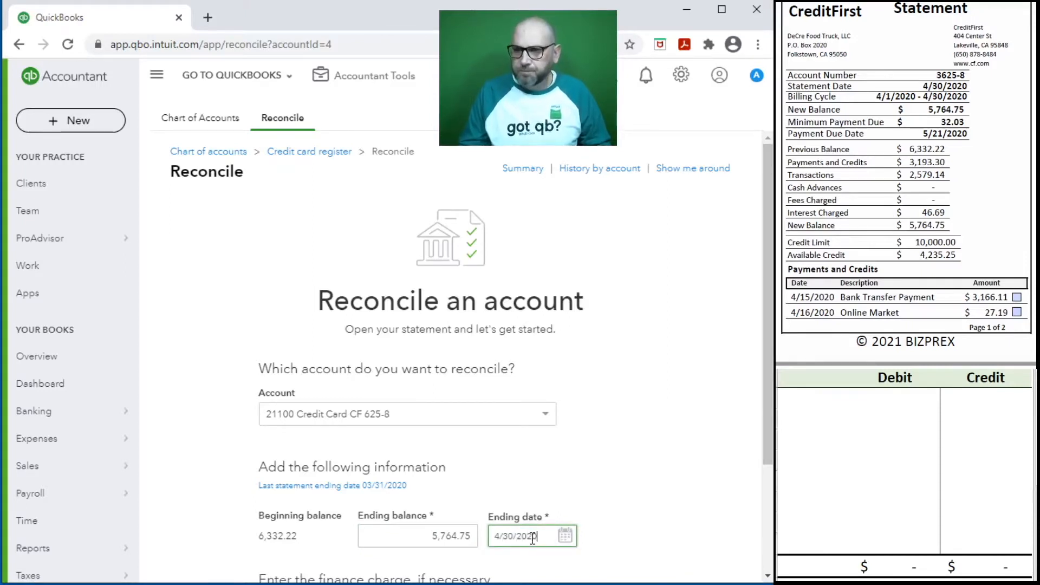
left_click(616, 481)
Enter the interest charge from page 2 of the statement as a finance charge of 46.69 dated 04/30/2020
scroll(618, 480, "down", 3)
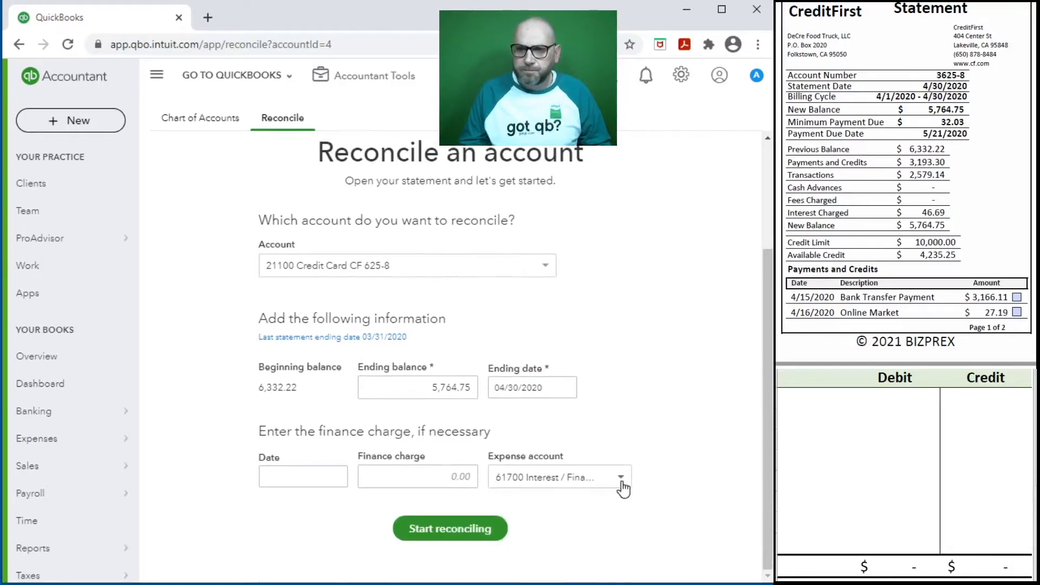
scroll(877, 206, "down", 8)
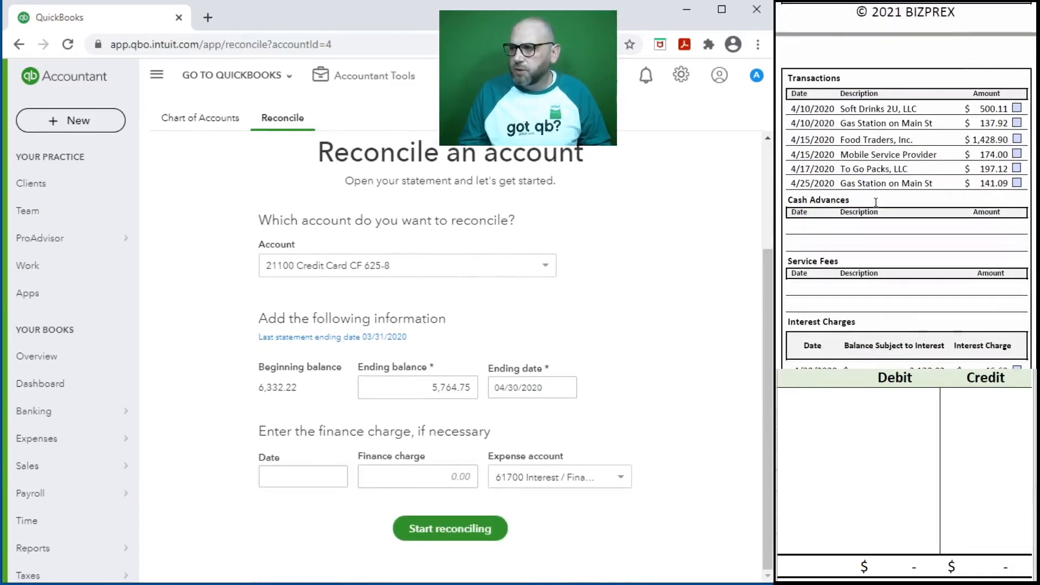
scroll(874, 205, "down", 1)
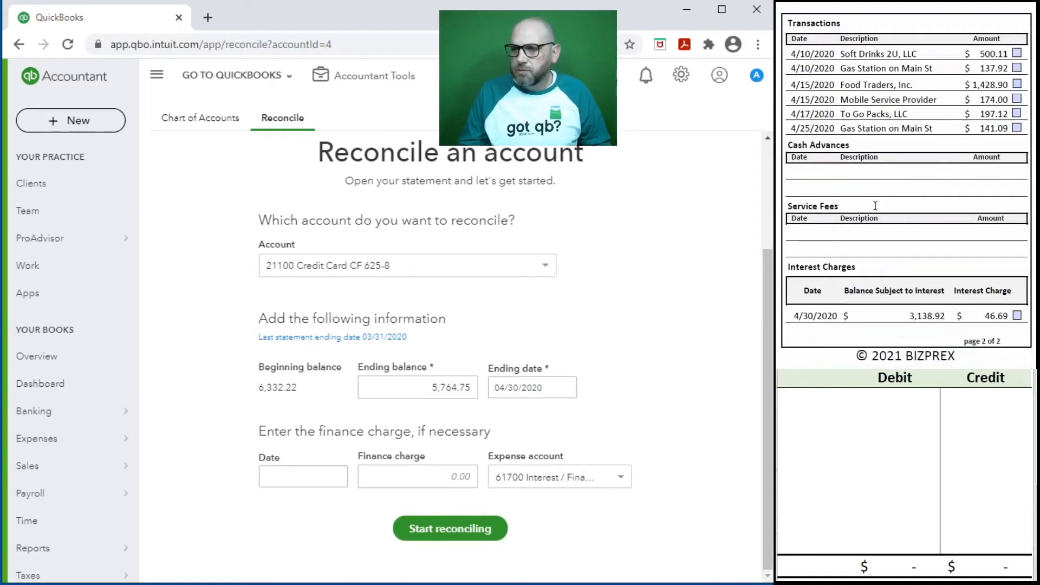
left_click(276, 473)
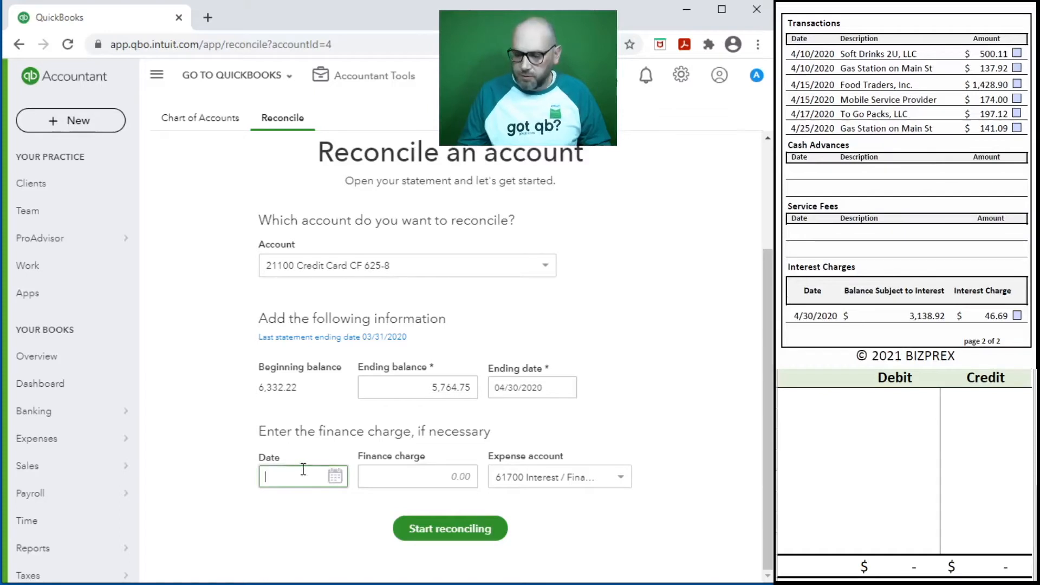
type("4/30/2020")
key("Tab")
type("46.69")
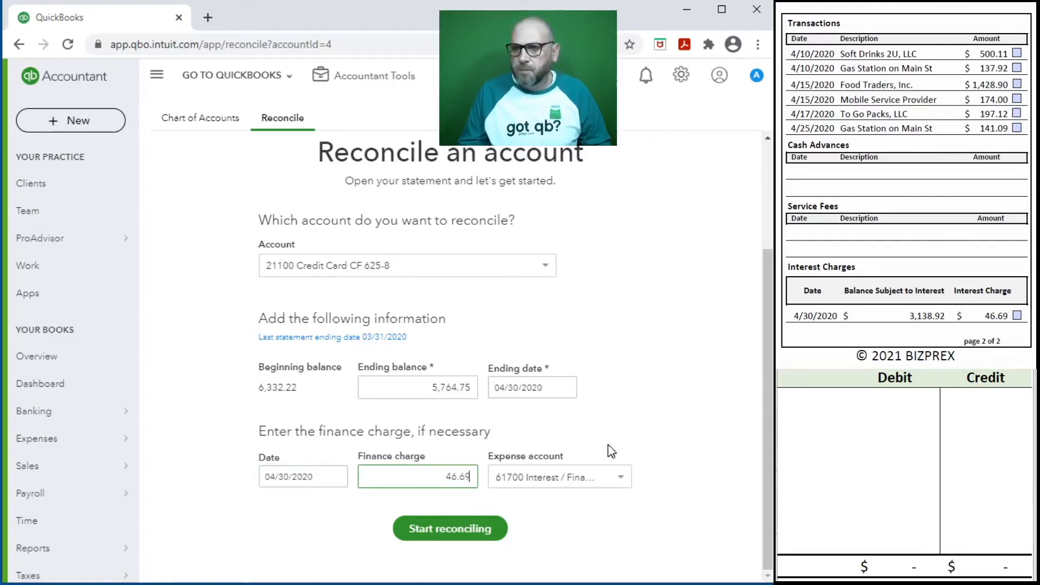
left_click(587, 500)
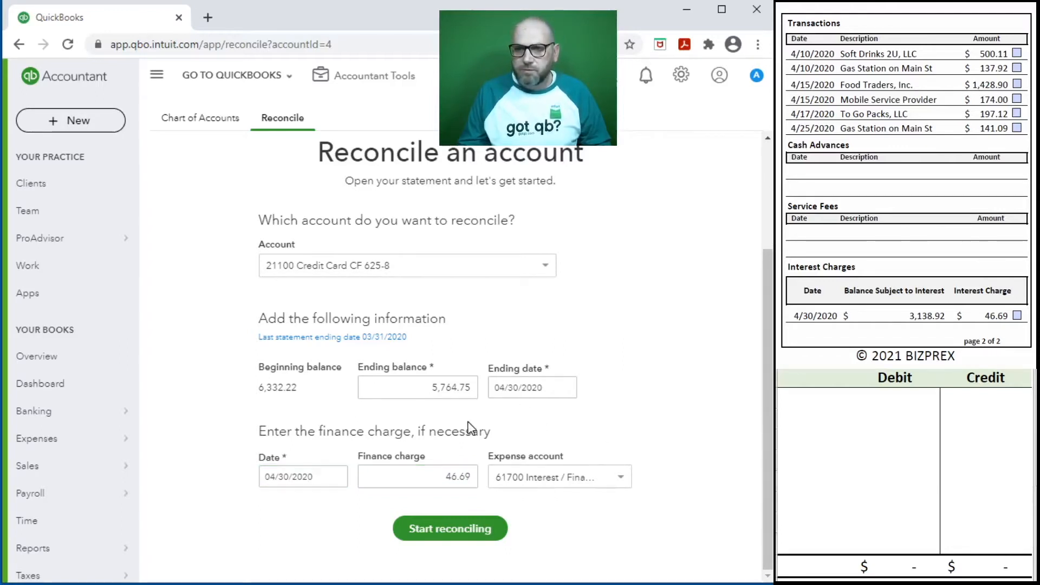
Record a 46.69 credit to account 21100 in the first row of the debit and credit worksheet
left_click(819, 401)
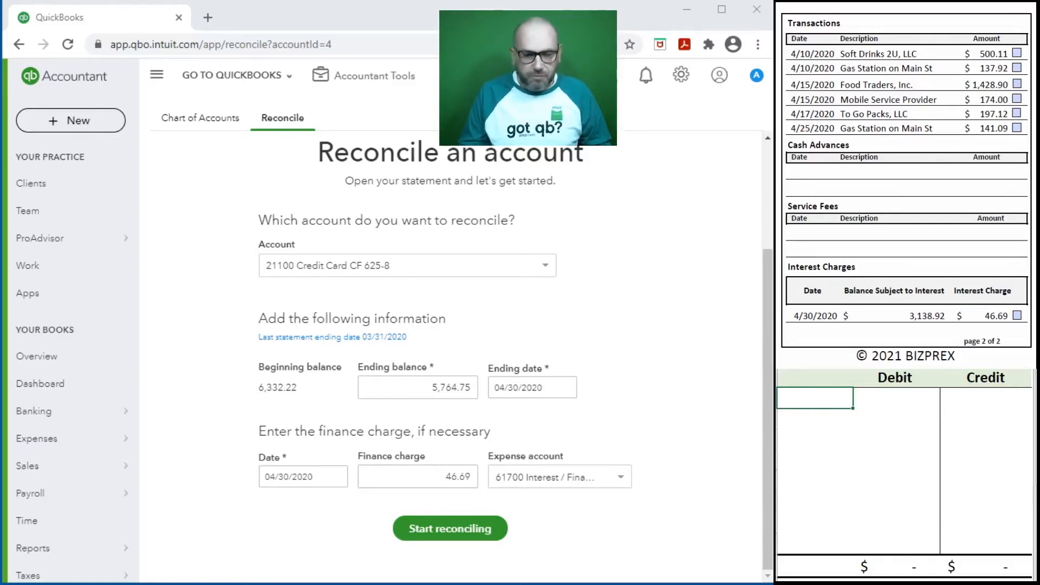
type("100")
key("Return")
key("Right")
key("Right")
key("Right")
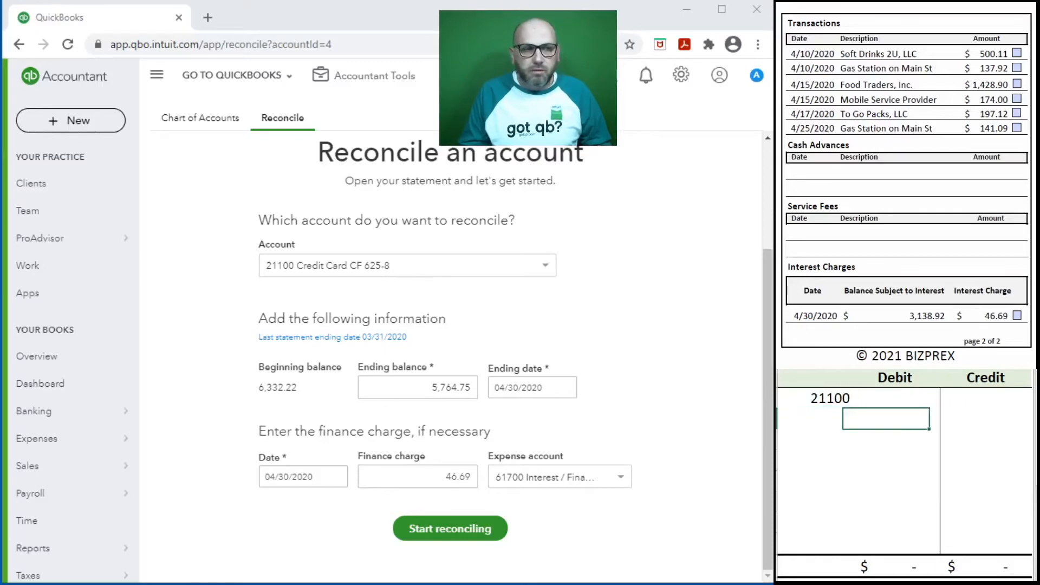
key("Up")
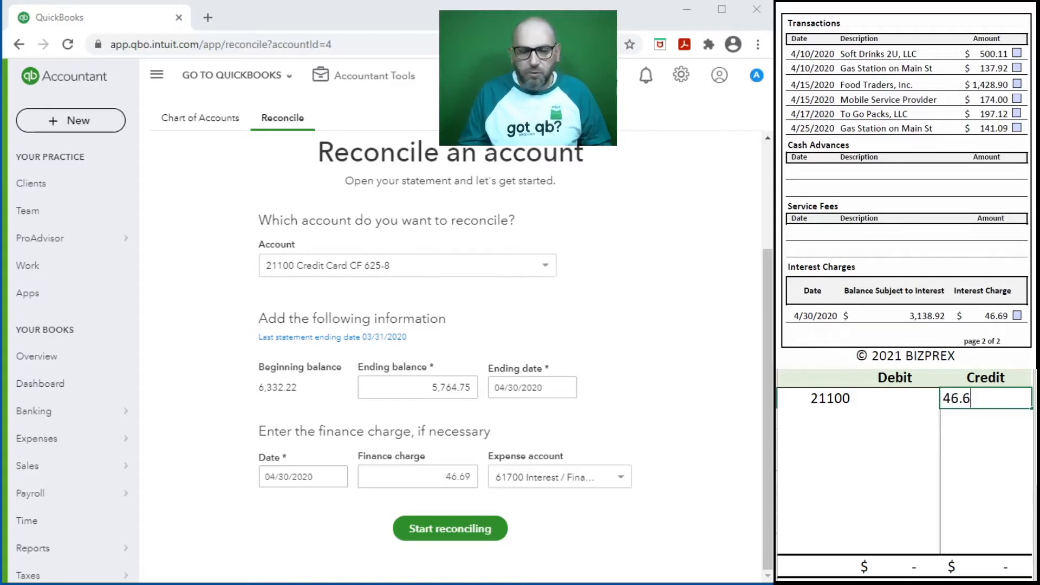
key("Return")
Record a 46.69 debit to account 61700 in the second row of the debit and credit worksheet
key("Left")
key("Left")
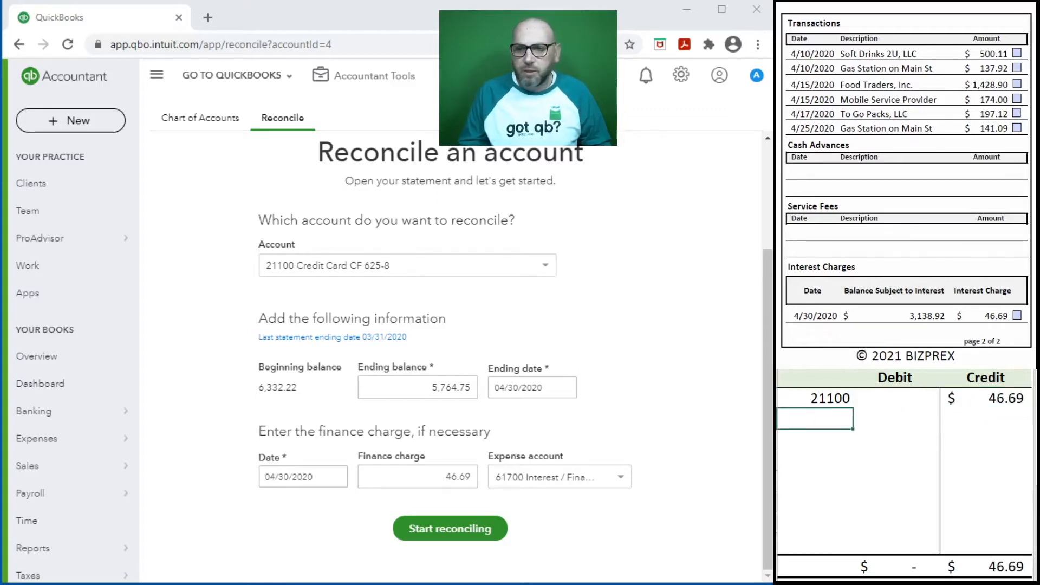
type("61700")
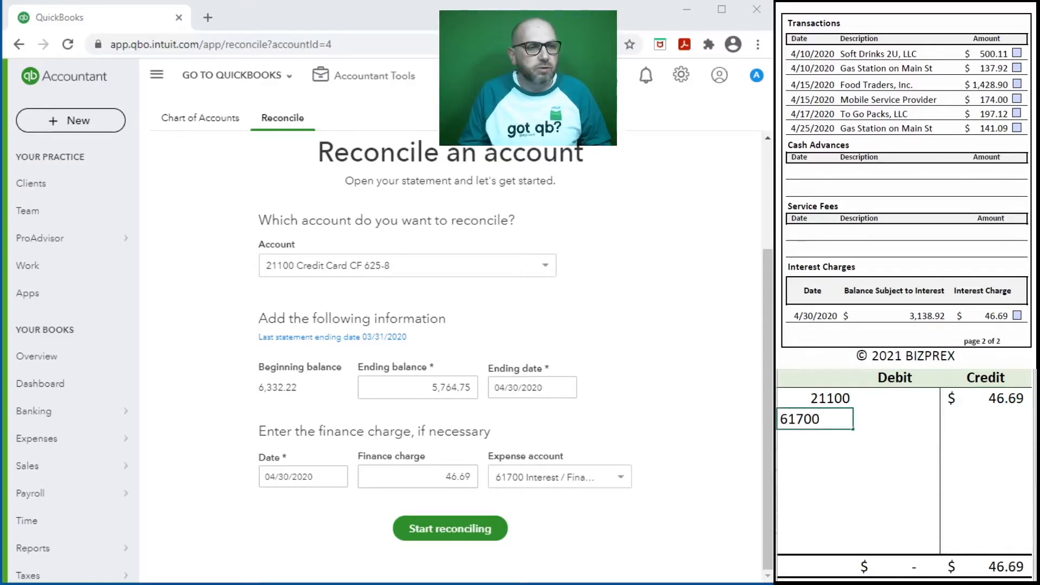
key("Tab")
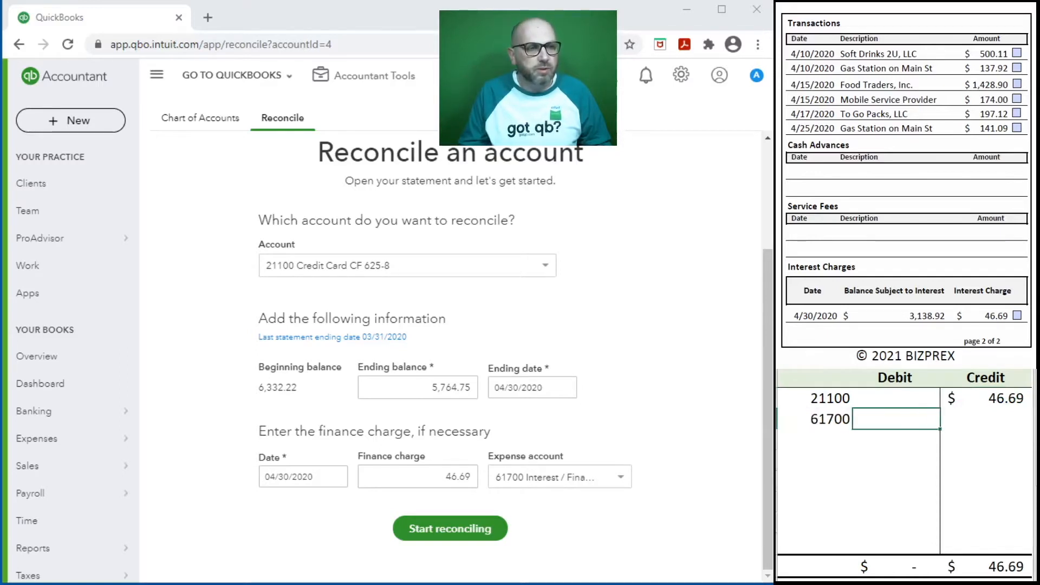
type("46.69")
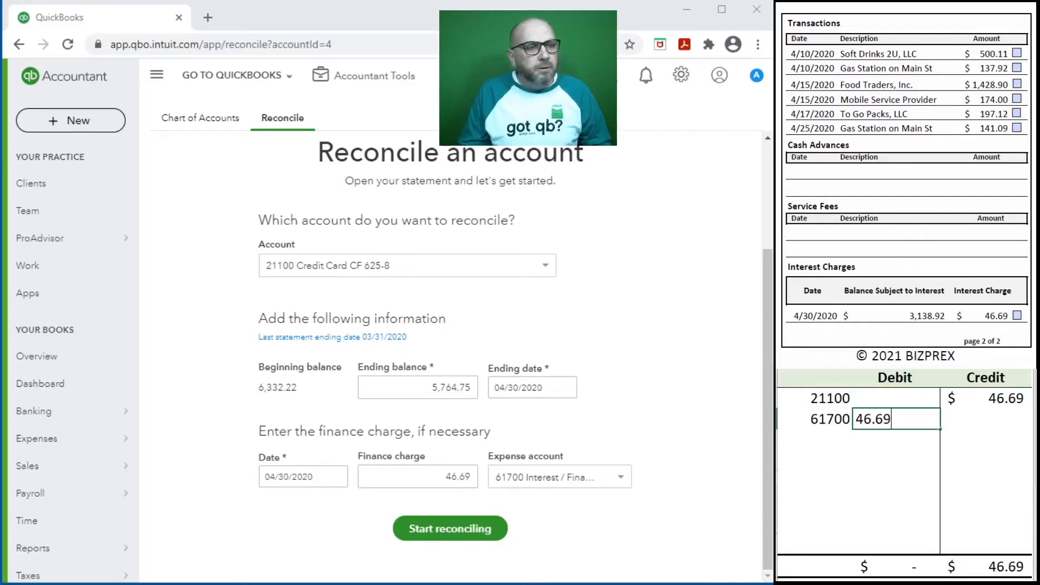
key("Return")
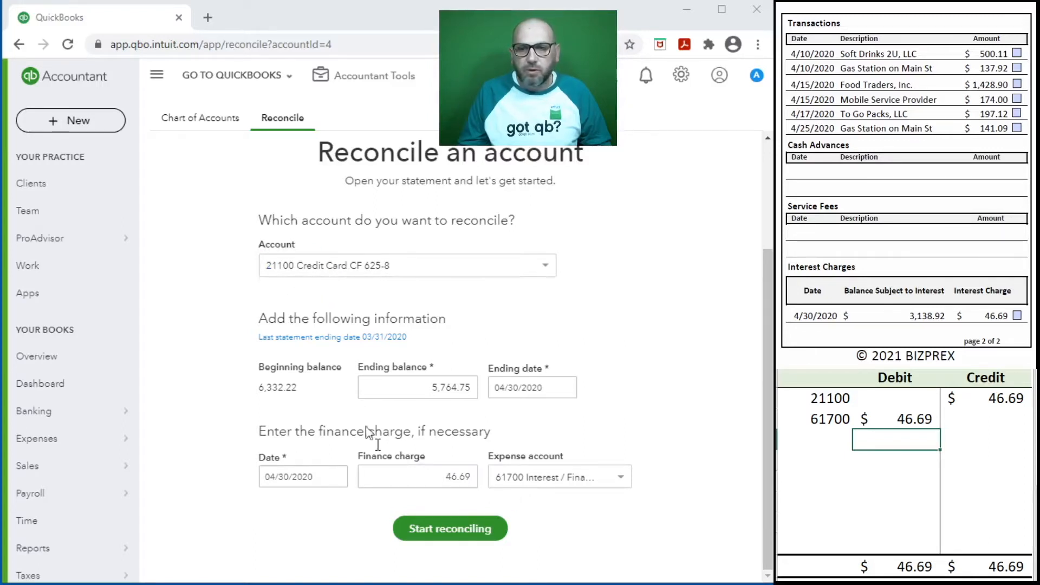
Start reconciling the credit card account with the entered statement details
left_click(422, 526)
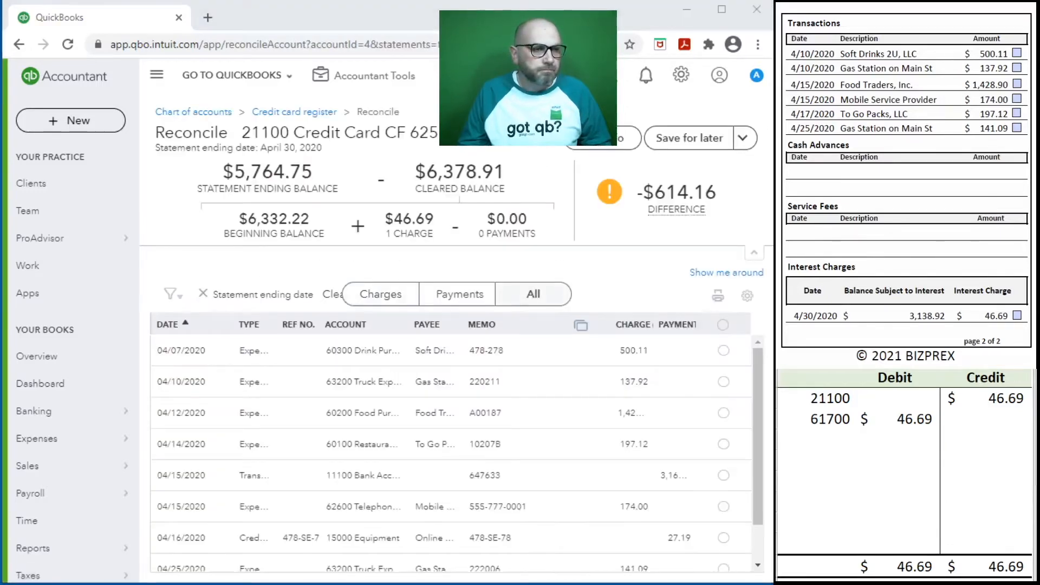
Clear the 21100 and 61700 entries from the debit and credit worksheet
left_click(875, 448)
left_click_drag(986, 427, 824, 410)
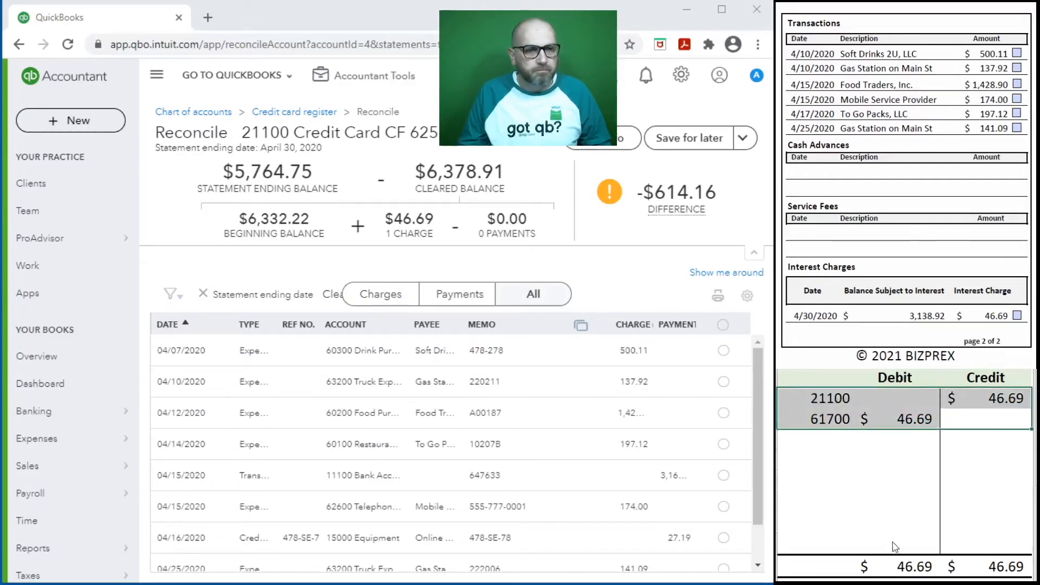
key("Delete")
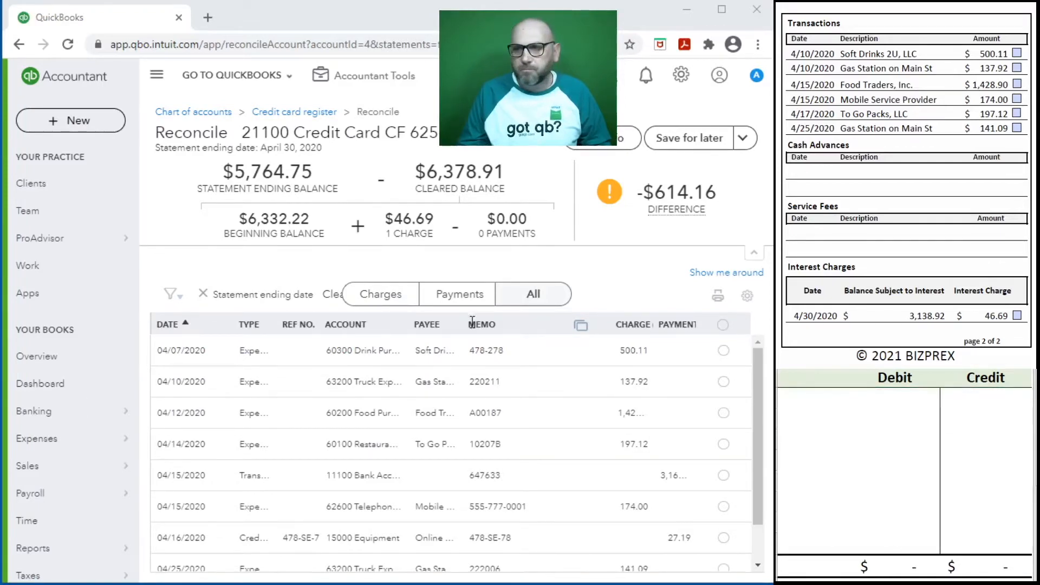
Check off the 46.69 interest charge on the statement, and mark the 141.09 gas station charge in both the transaction list and the statement
scroll(616, 458, "down", 1)
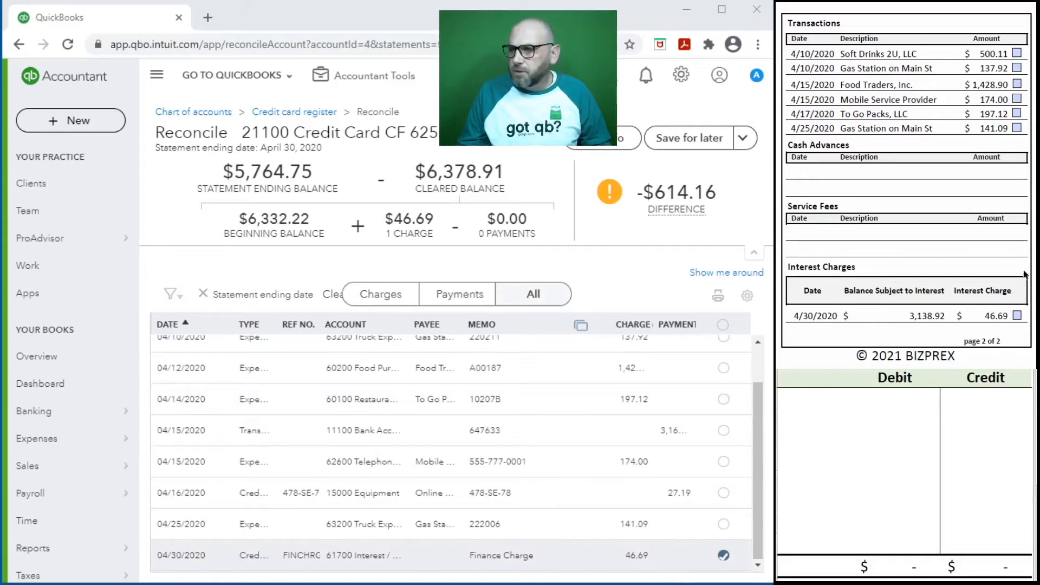
left_click(1017, 315)
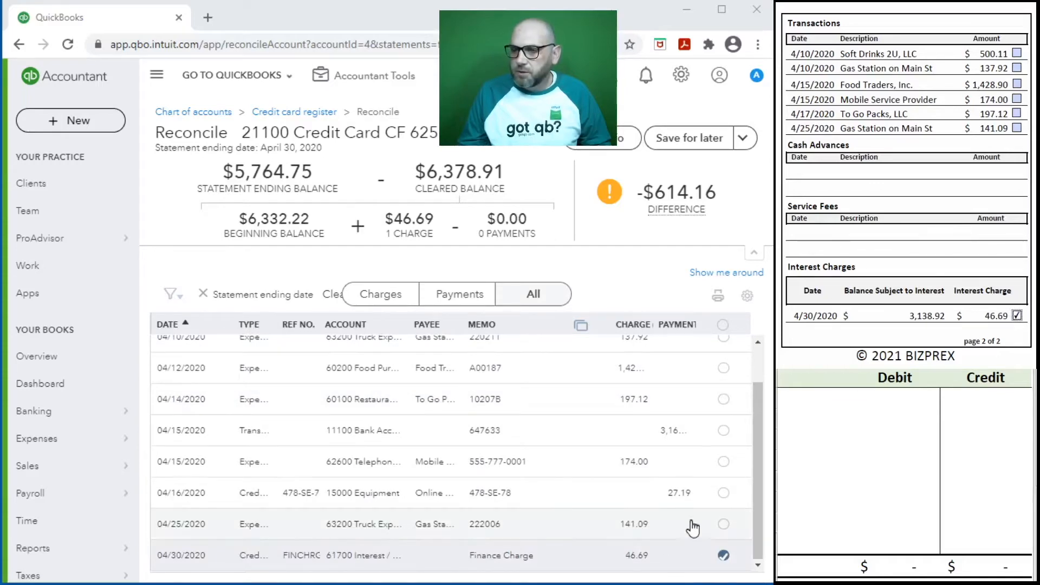
left_click(723, 524)
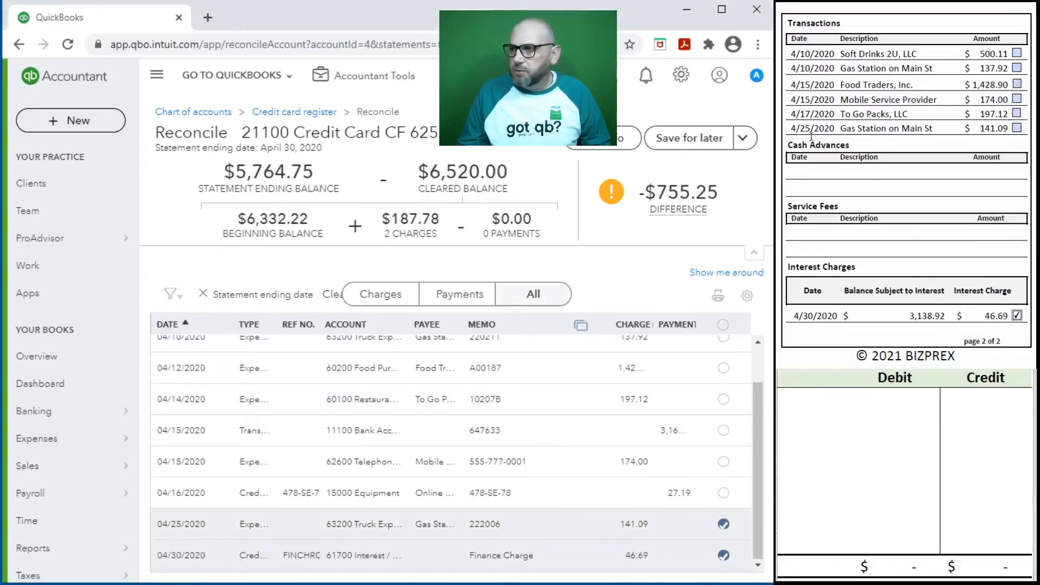
left_click(1015, 127)
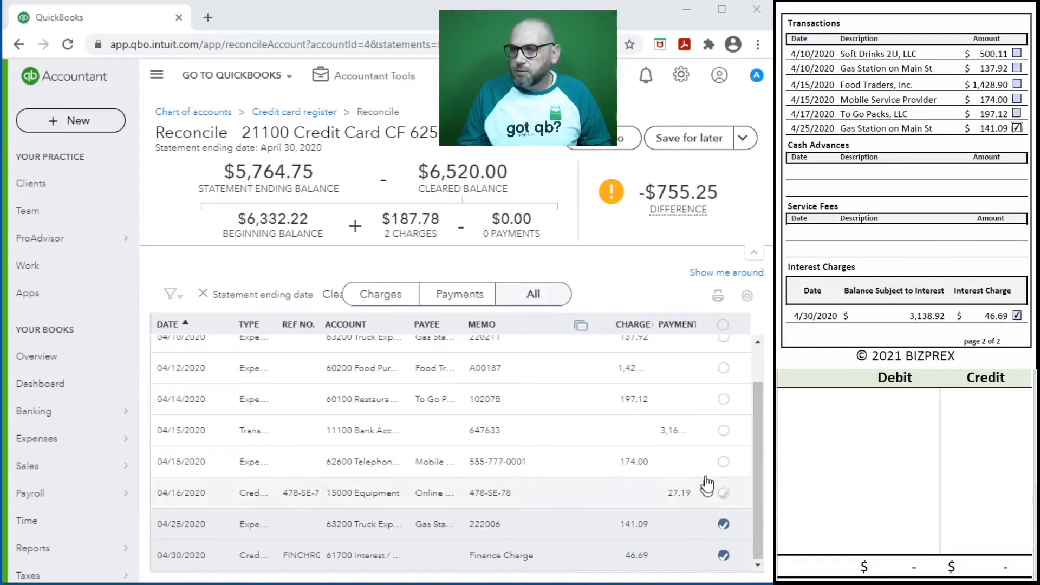
Mark the 174.00 Mobile Service Provider and 197.12 To Go Packs charges as matched in both the transaction list and the statement
left_click(721, 463)
left_click(1015, 99)
left_click(722, 404)
left_click(1017, 114)
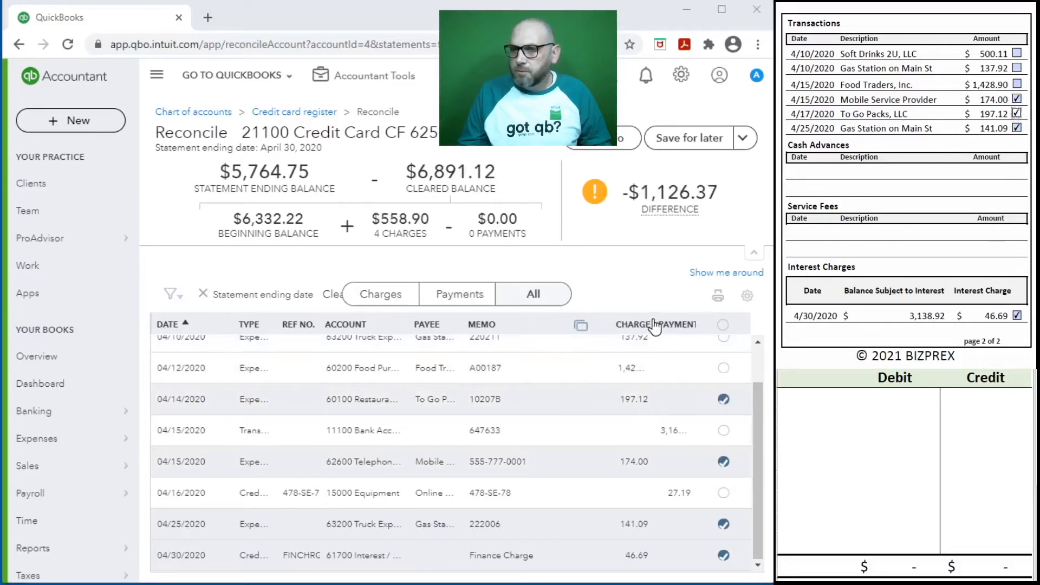
Narrow the Memo column and widen the Charge (USD) column in the transaction list to fit the full charge amounts
left_click_drag(609, 323, 574, 325)
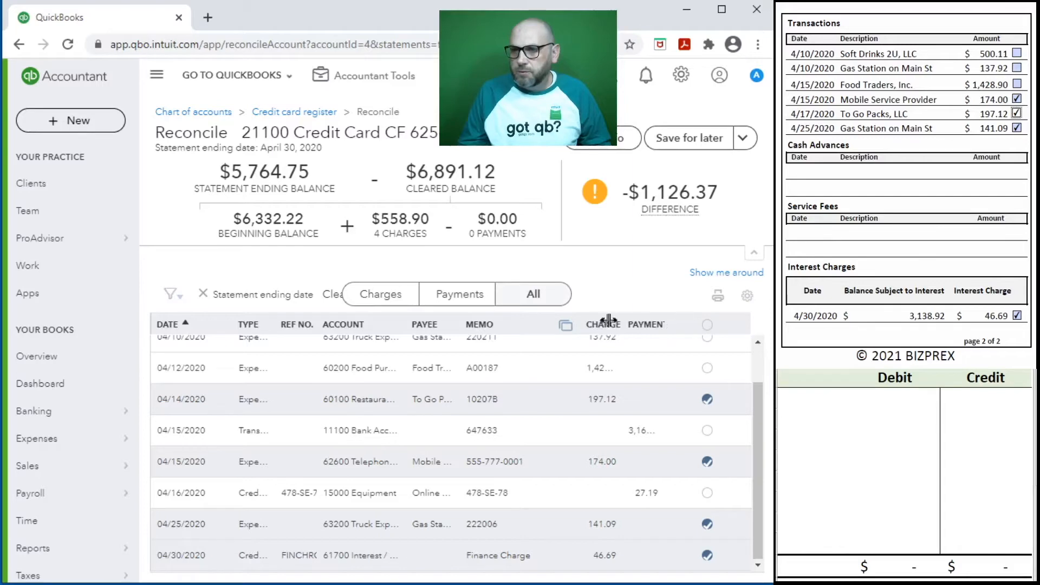
left_click_drag(622, 325, 649, 328)
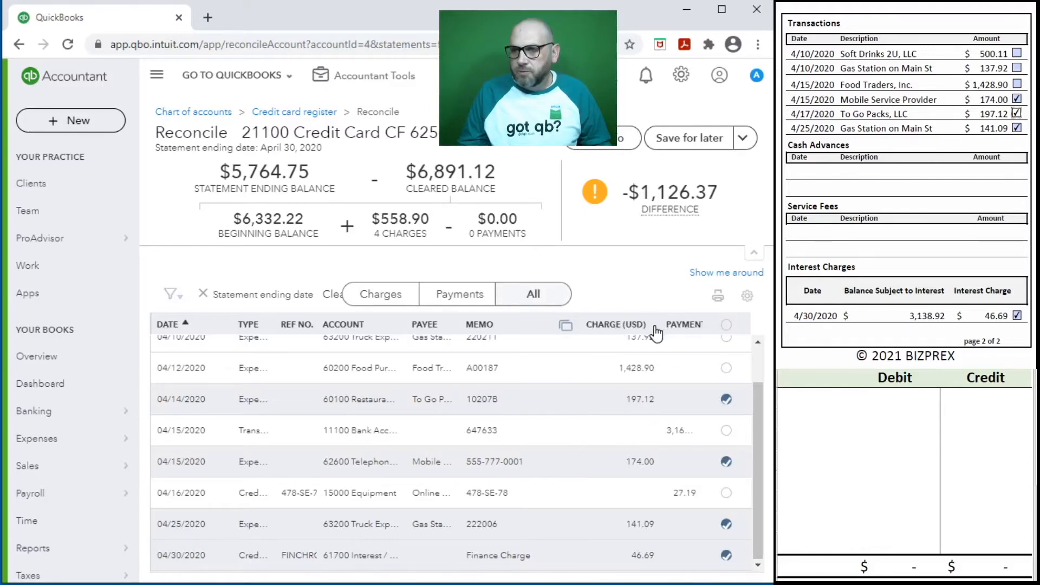
left_click_drag(655, 325, 643, 330)
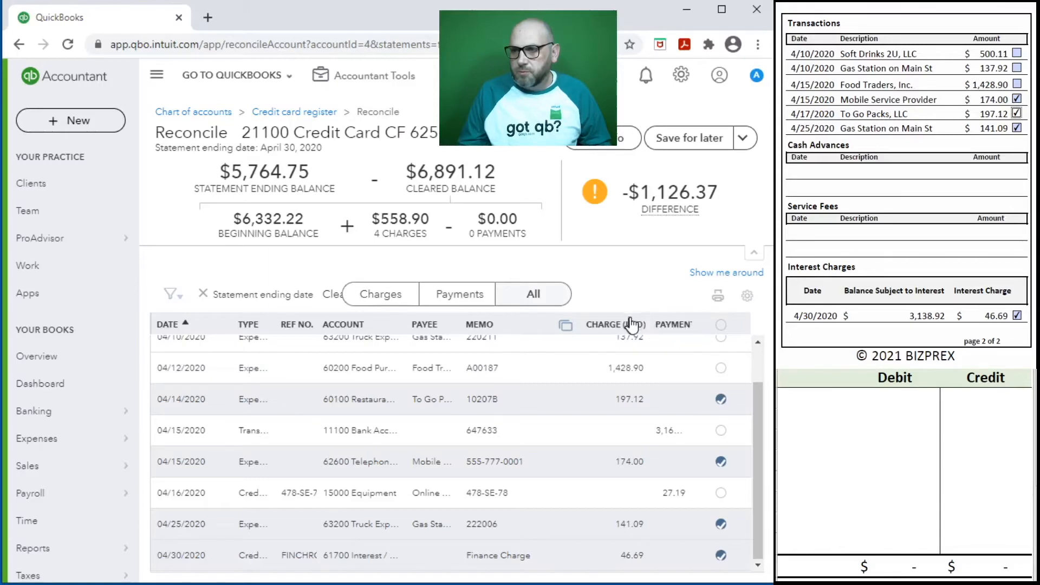
left_click_drag(642, 324, 629, 323)
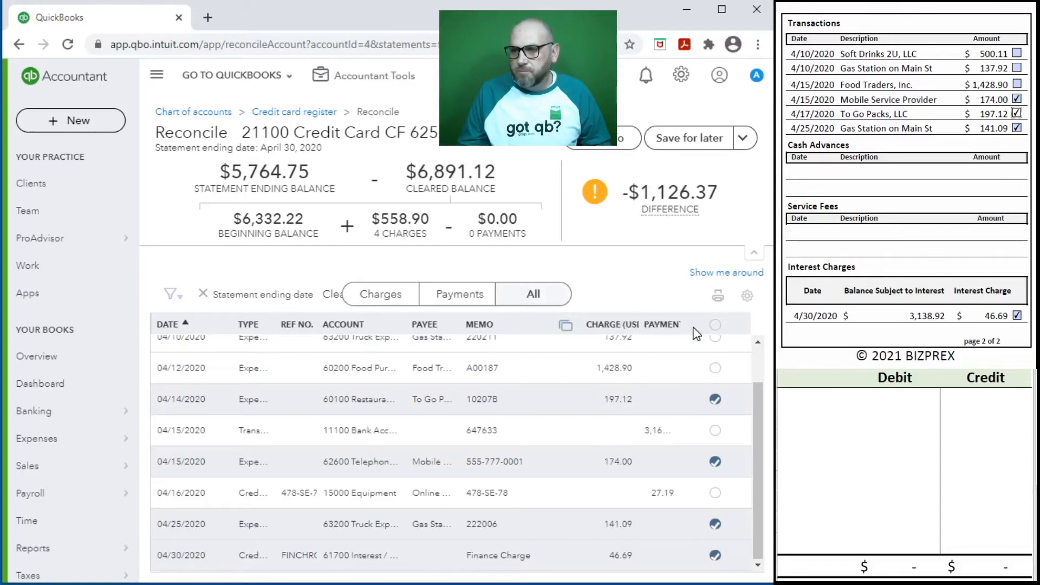
Widen the Payment (USD) column, and mark the 1,428.90 Food Traders charge as matched in both the transaction list and the statement
left_click_drag(688, 323, 697, 324)
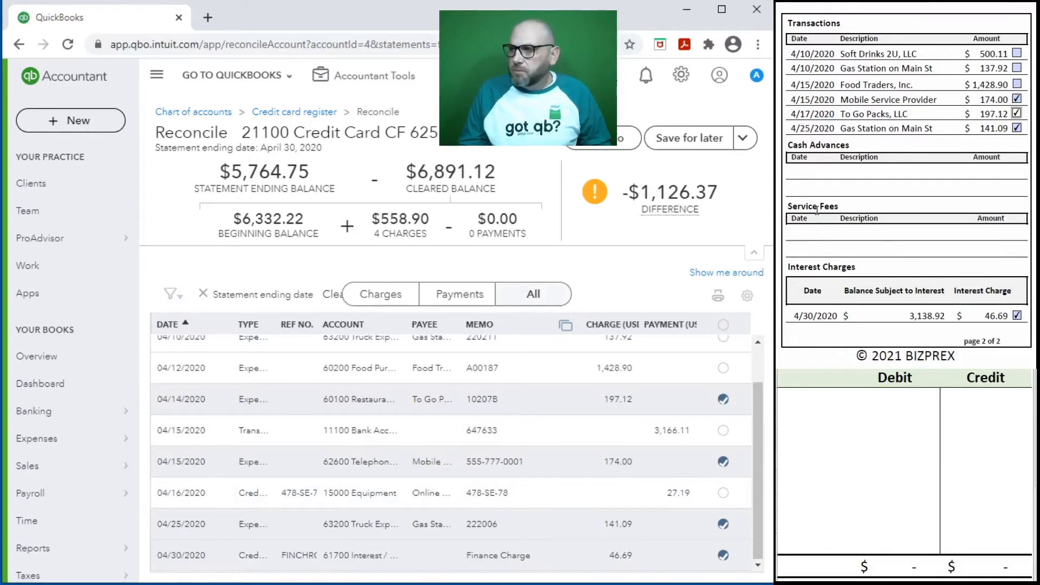
left_click(1017, 84)
left_click(723, 368)
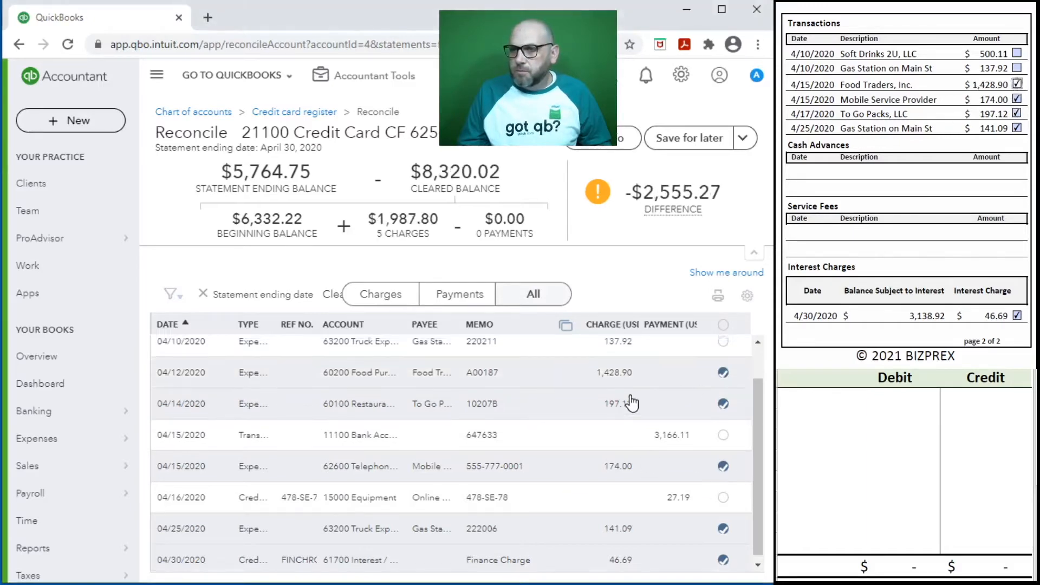
Mark the 137.92 gas station and 500.11 Soft Drinks 2U charges as matched in the transaction list and the statement
scroll(631, 402, "up", 1)
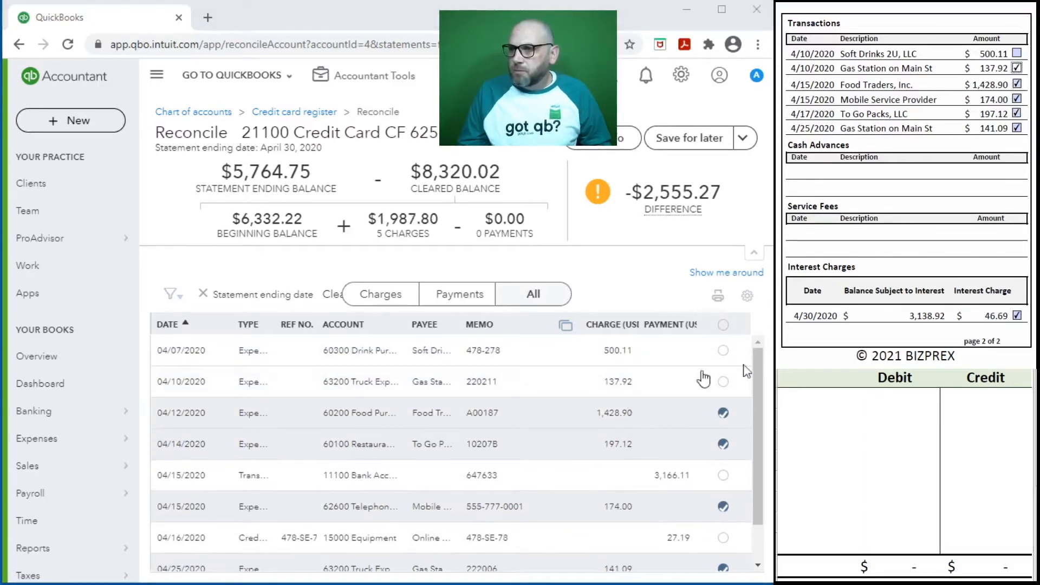
left_click(723, 381)
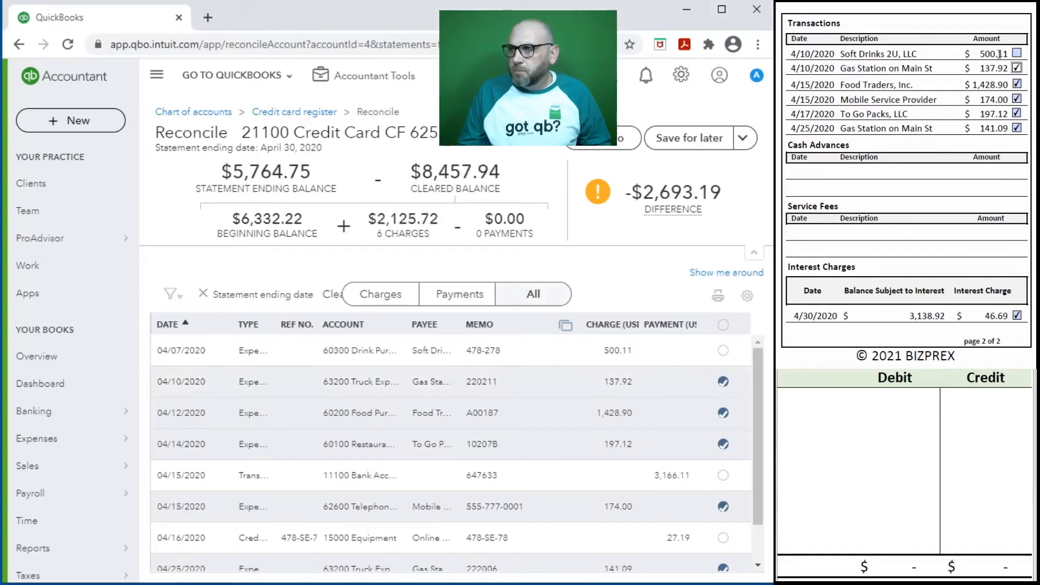
left_click(1017, 53)
left_click(723, 350)
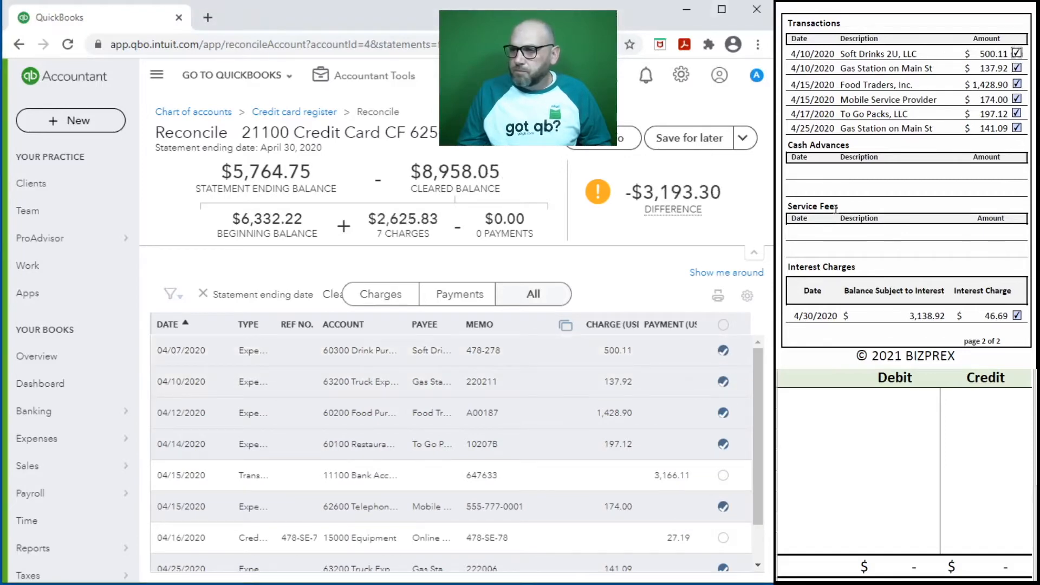
Mark the 3,166.11 bank transfer payment and the 27.19 Online Market credit as matched in the transaction list and the statement
scroll(834, 208, "up", 10)
left_click(723, 475)
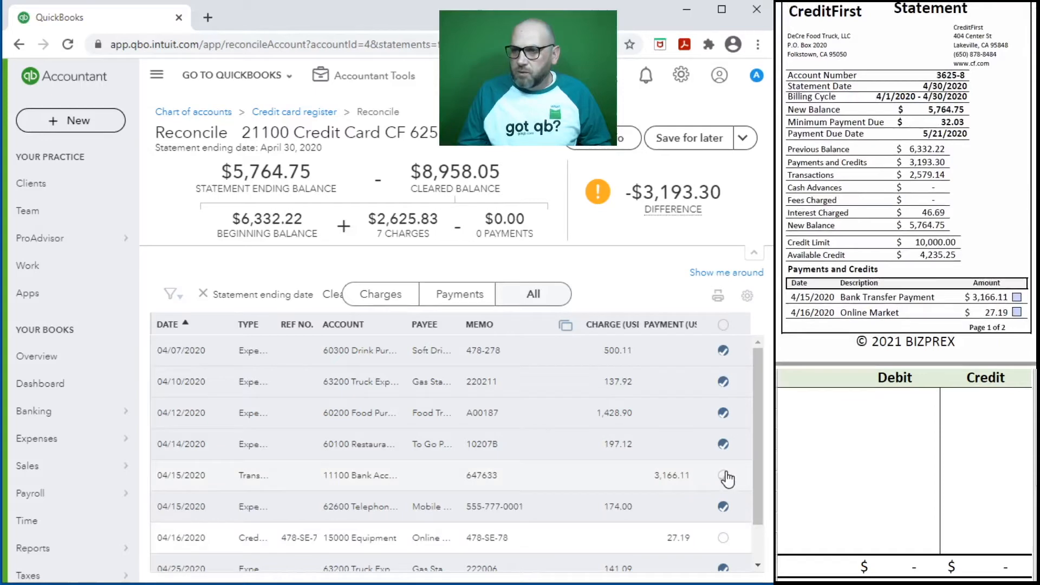
left_click(1016, 297)
left_click(1017, 312)
left_click(723, 537)
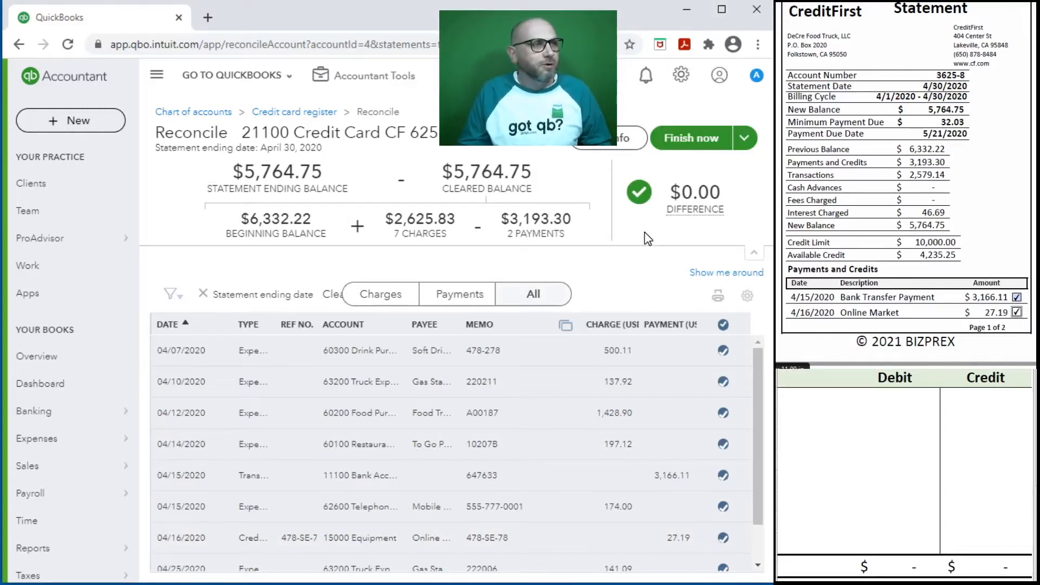
Finish the credit card reconciliation without paying the bill or entering one to pay later
left_click(696, 140)
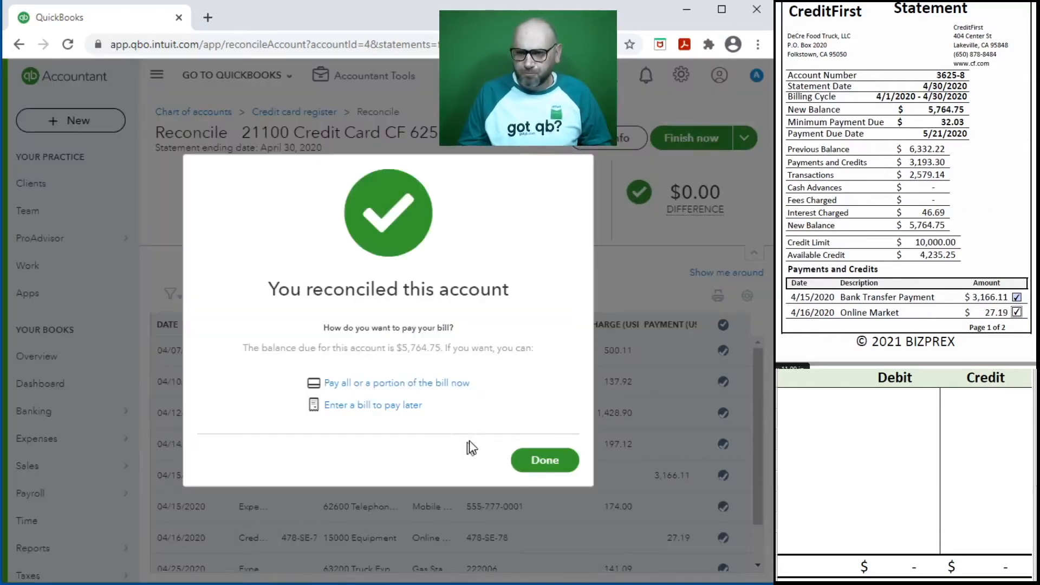
left_click(544, 461)
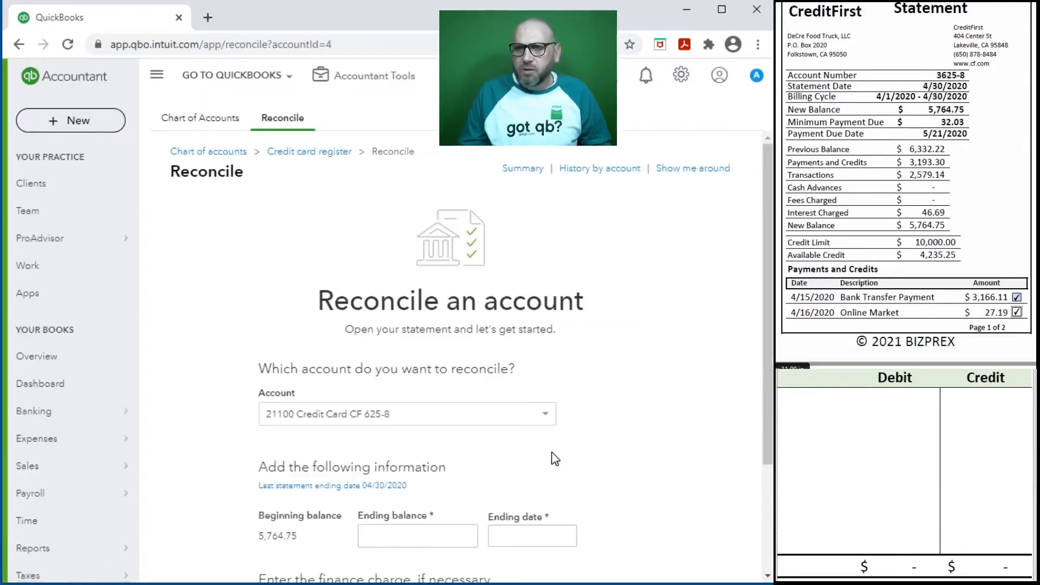
Open the 21100 credit card's reconciliation report from the summary and compare its cleared charges, payments and credits with the statement
left_click(523, 169)
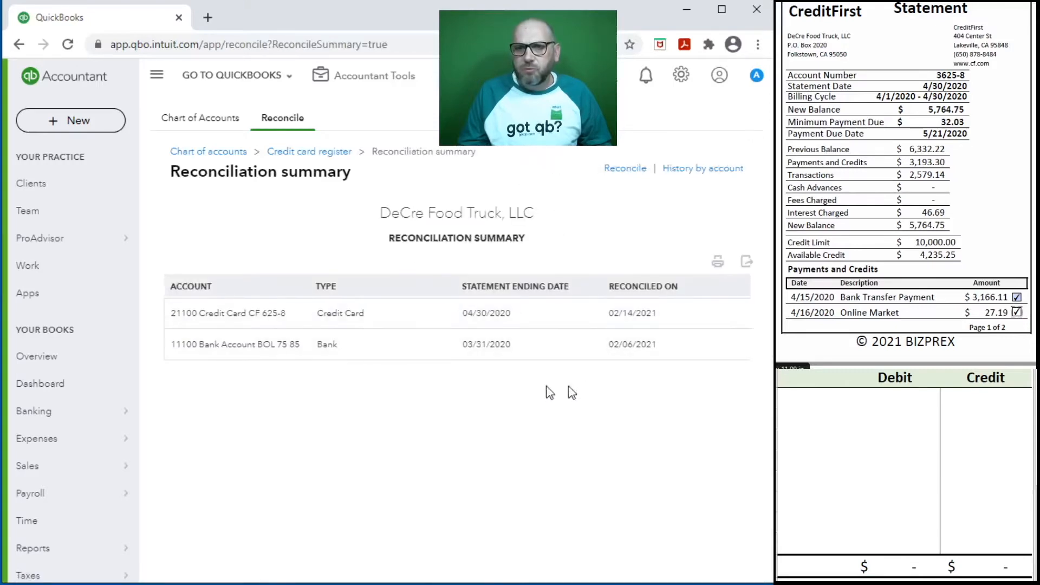
left_click(225, 315)
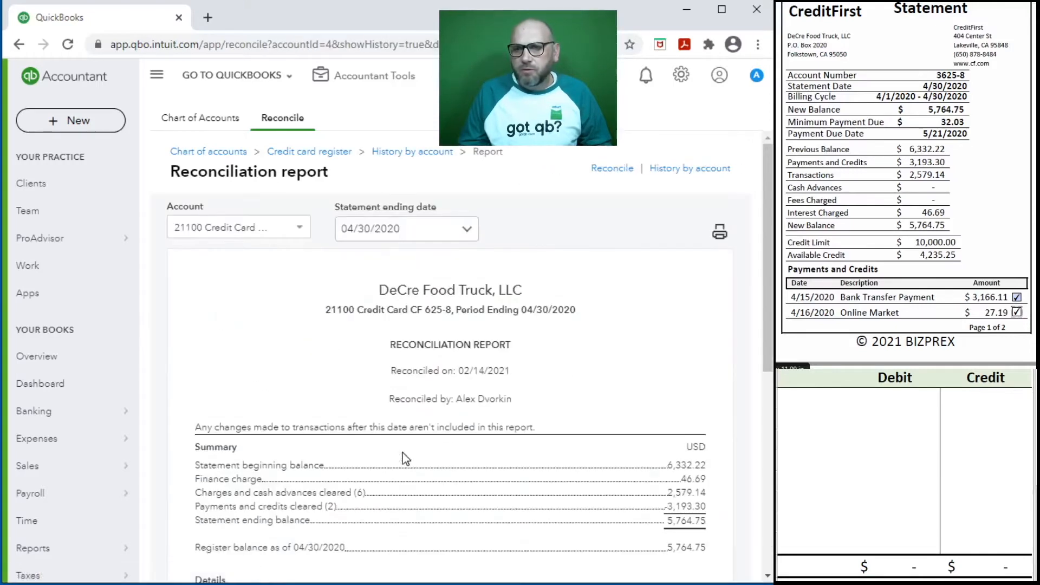
scroll(547, 425, "down", 3)
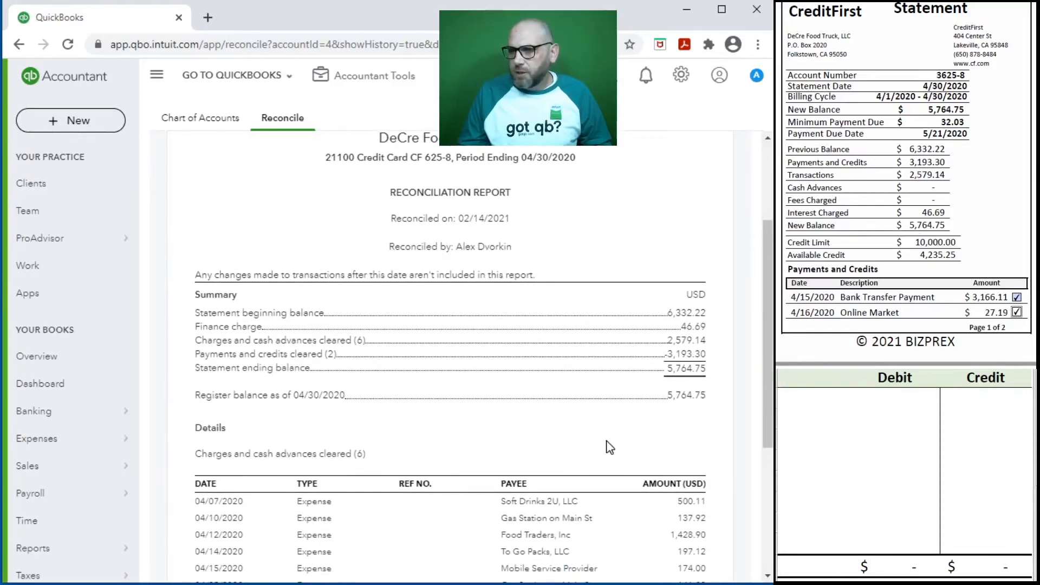
scroll(608, 446, "down", 5)
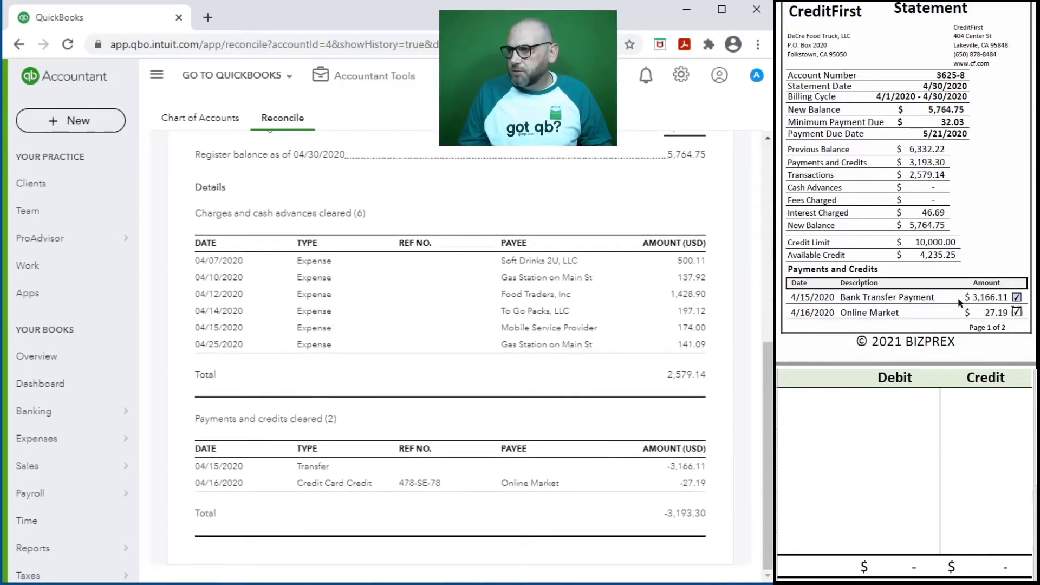
scroll(903, 232, "down", 5)
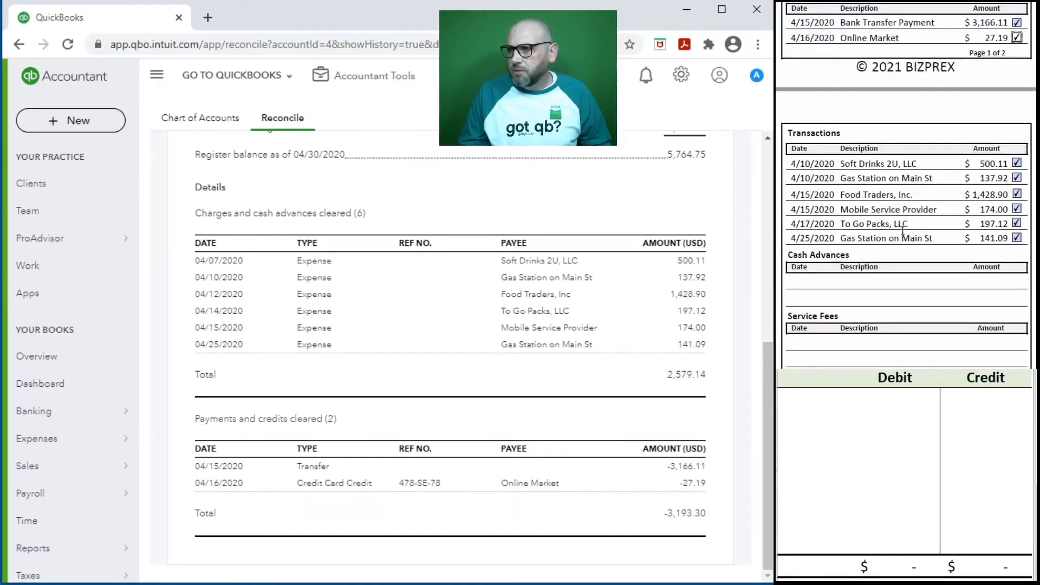
scroll(903, 231, "down", 2)
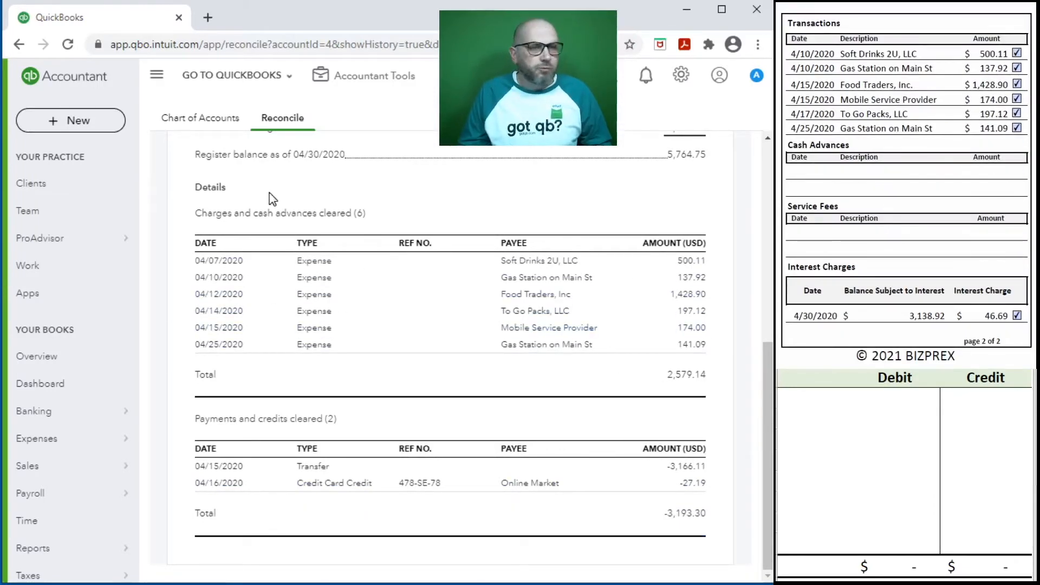
scroll(623, 277, "up", 8)
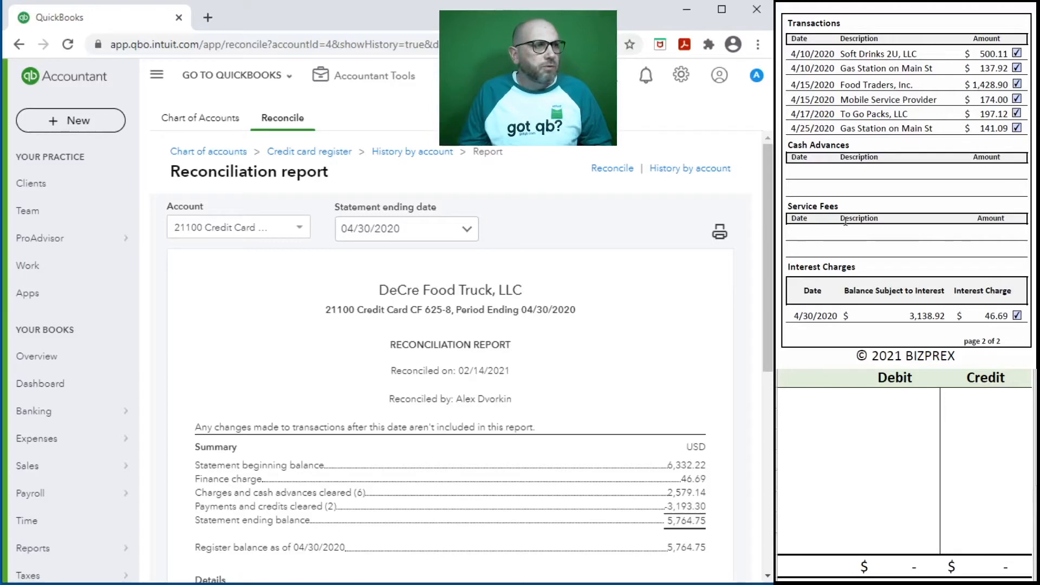
scroll(845, 222, "down", 8)
scroll(846, 221, "down", 2)
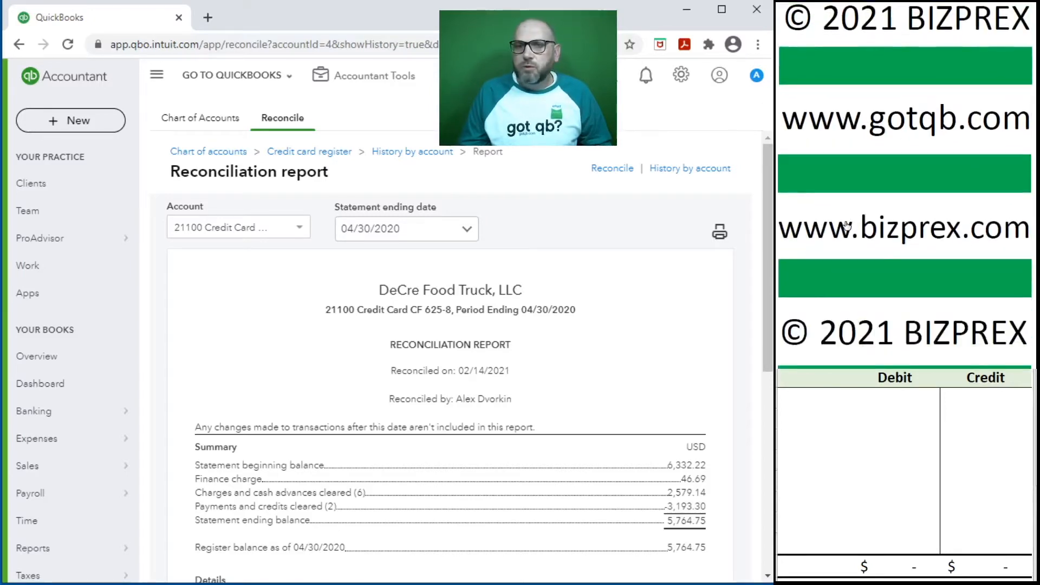
Return to the dashboard, open Reconcile and choose 11100 Bank Account as the account to reconcile
left_click(69, 383)
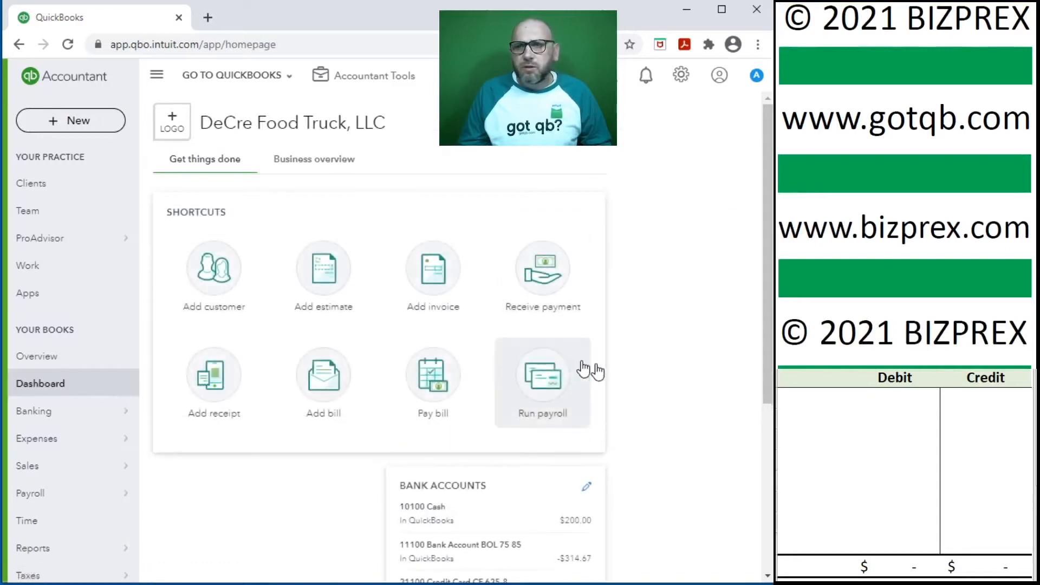
scroll(929, 147, "down", 6)
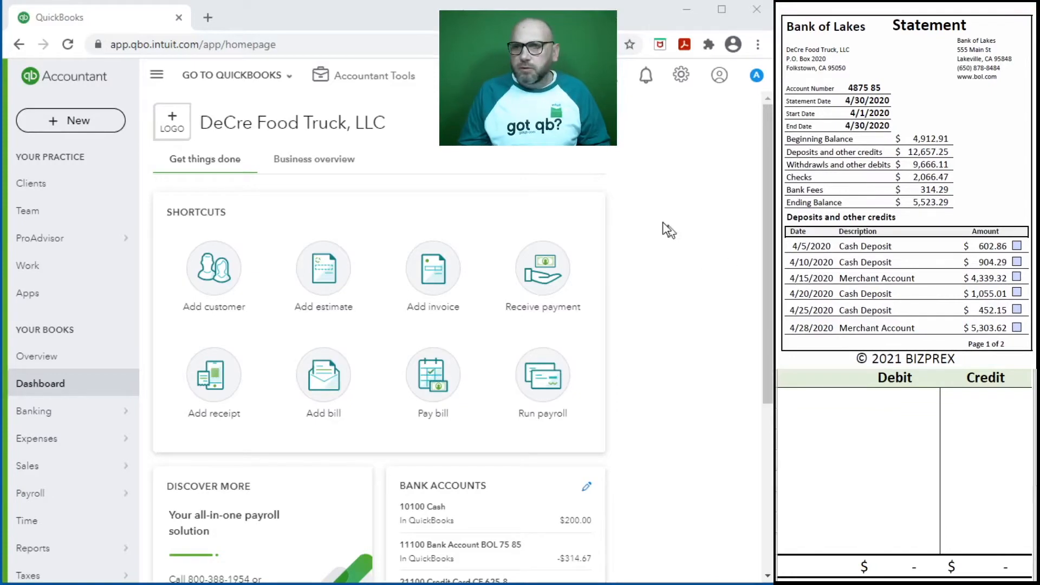
left_click(393, 77)
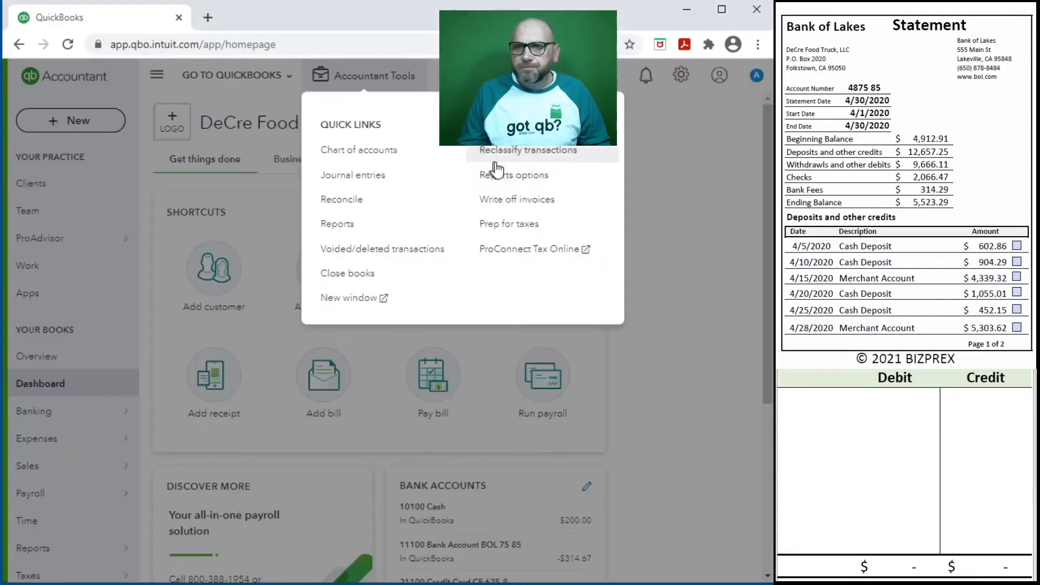
left_click(368, 207)
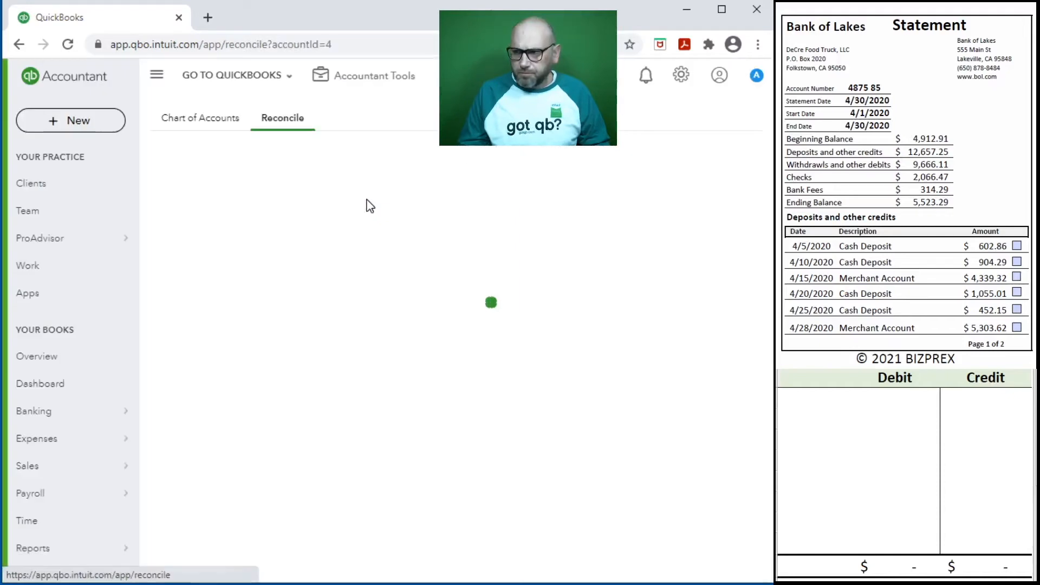
left_click(477, 415)
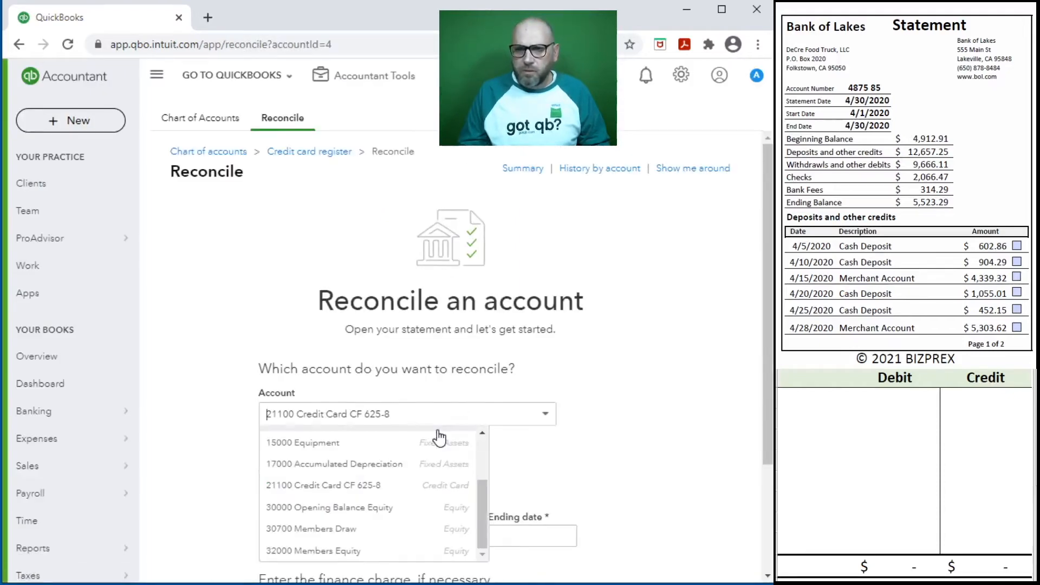
scroll(411, 477, "up", 3)
left_click(408, 483)
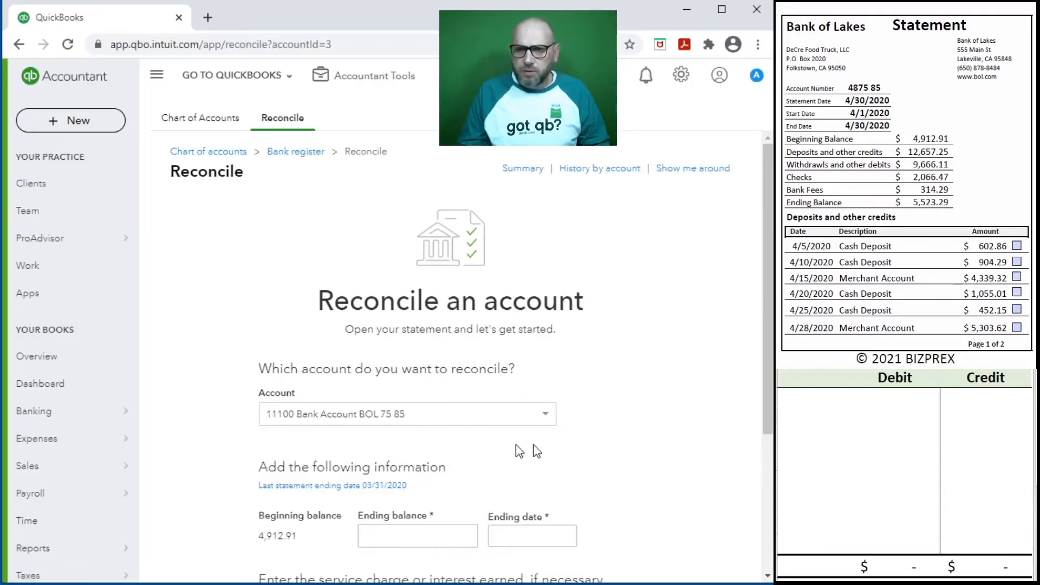
Set the bank account's statement ending balance to 5,523.29 and the ending date to 04/30/2020
scroll(548, 476, "down", 3)
left_click(433, 386)
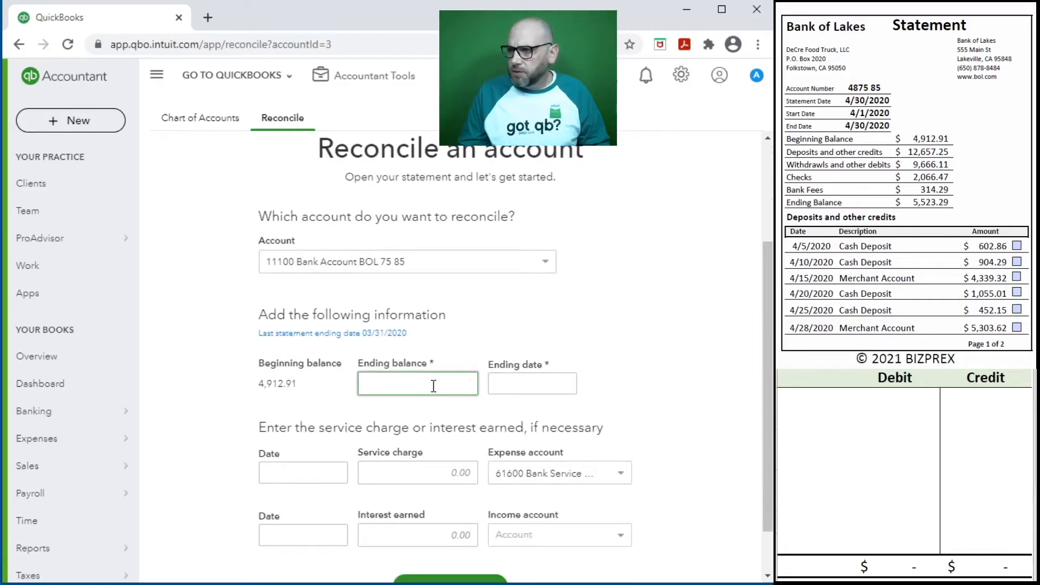
type("55")
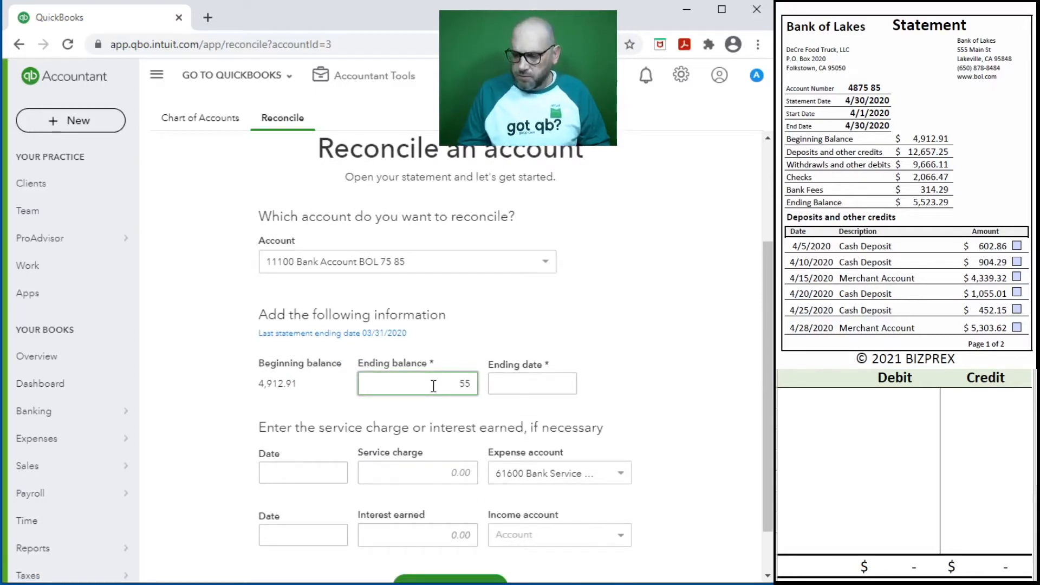
type("23.29")
key("Tab")
left_click(533, 387)
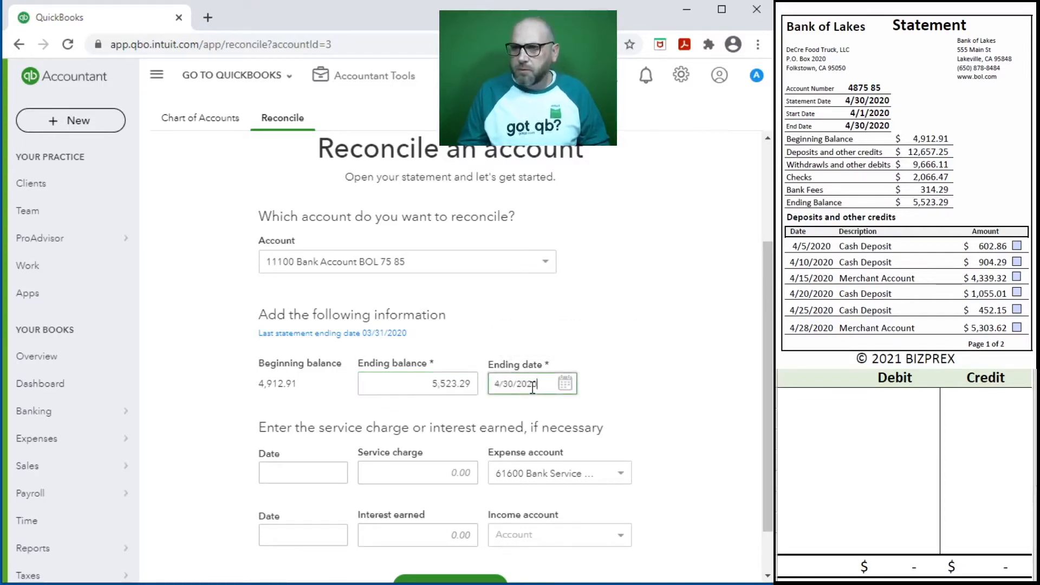
left_click(705, 376)
Enter the statement's monthly service fee as a 25.00 service charge dated 04/28/2020
scroll(856, 218, "down", 6)
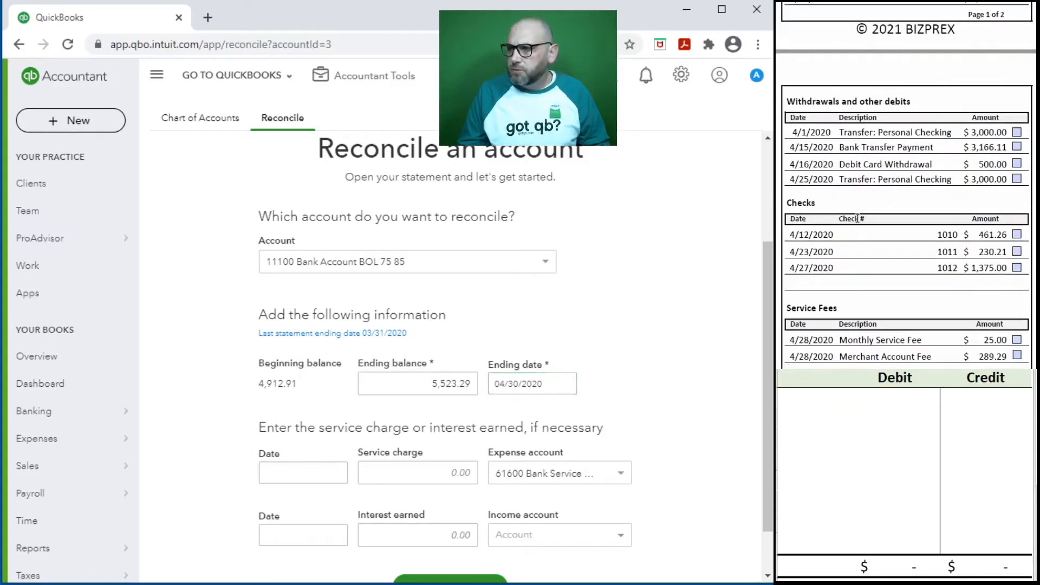
scroll(856, 217, "down", 2)
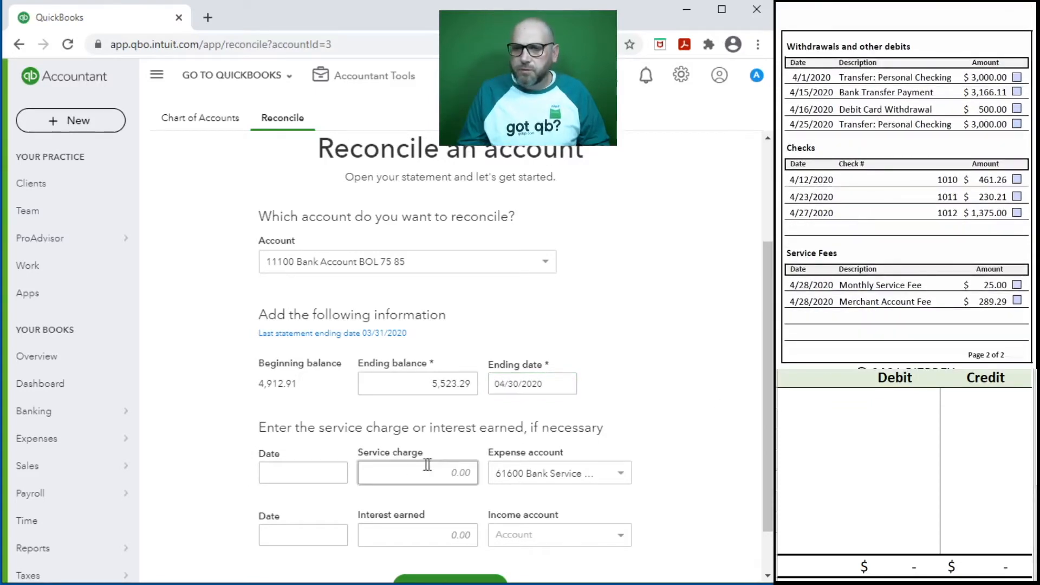
left_click(304, 471)
type("4/28/2020")
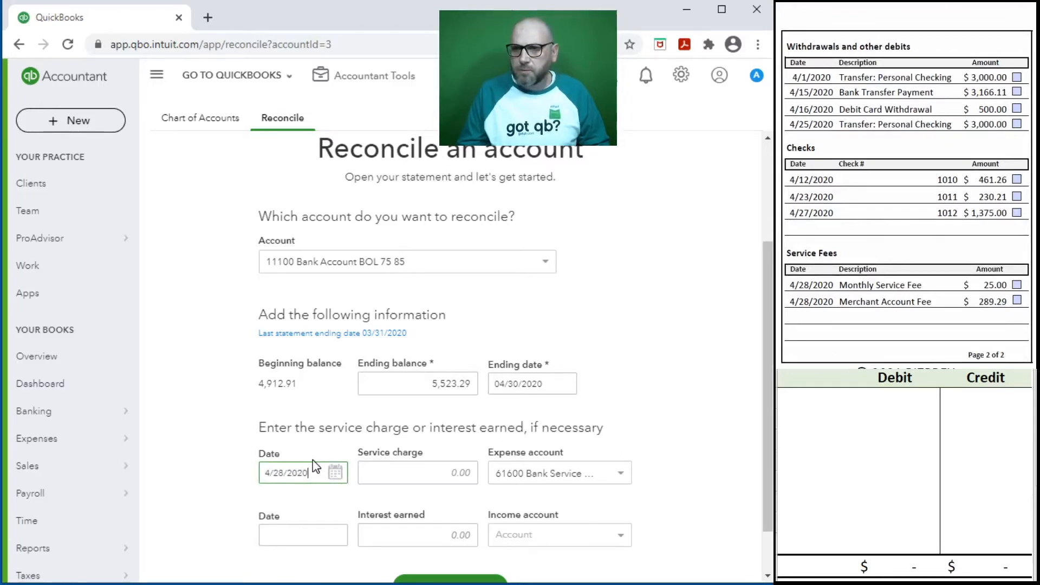
key("Tab")
type("25")
left_click(659, 369)
scroll(639, 298, "down", 1)
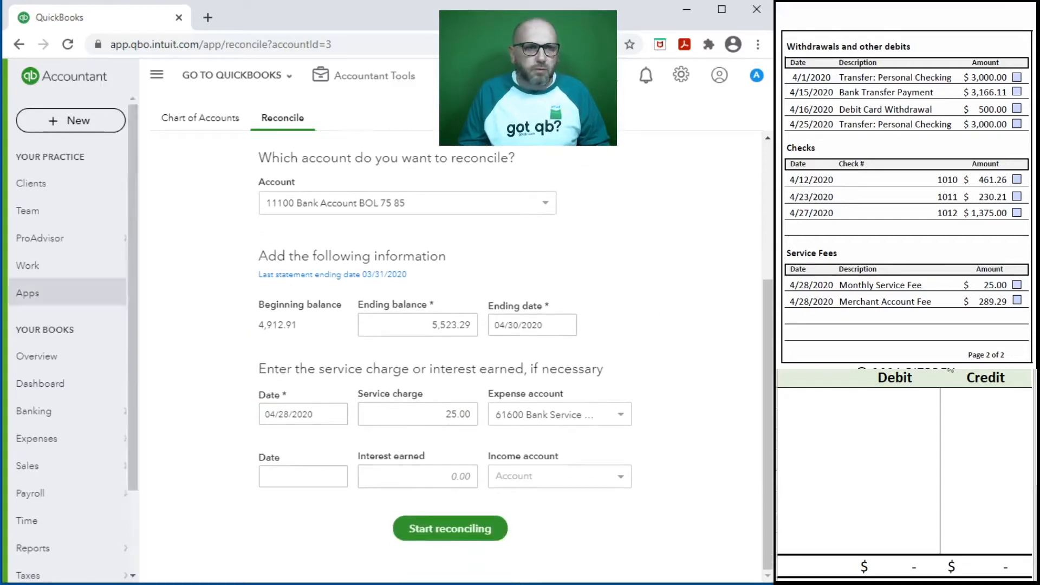
Record a 25.00 credit to account 11100 in the debit and credit worksheet
left_click(816, 399)
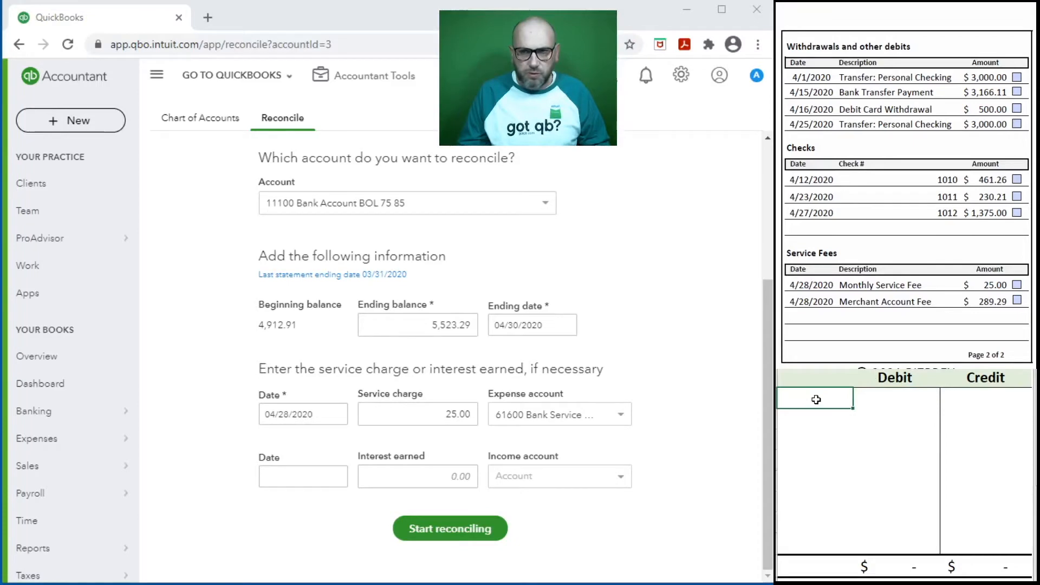
type("111")
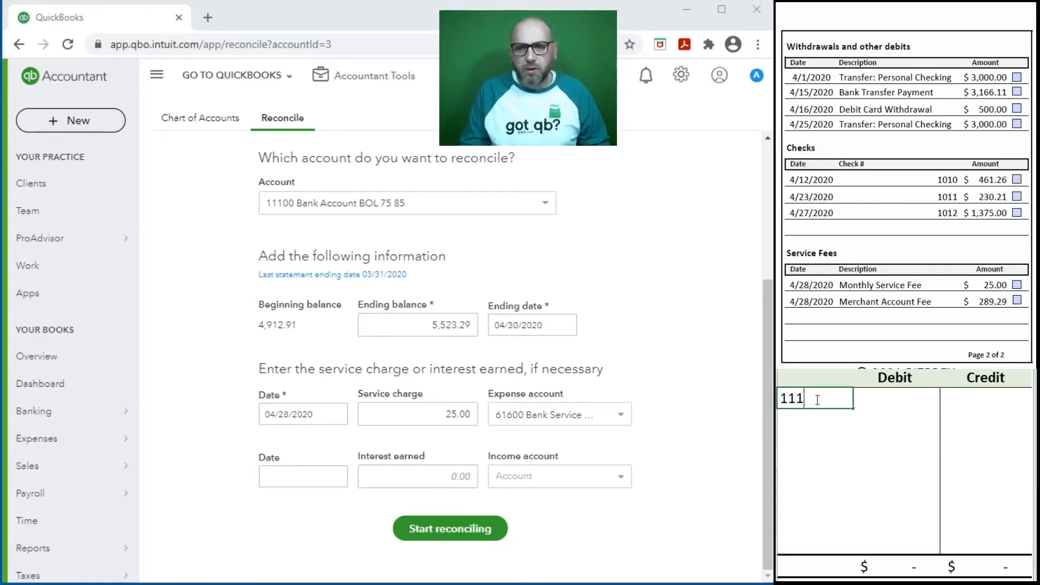
type("00")
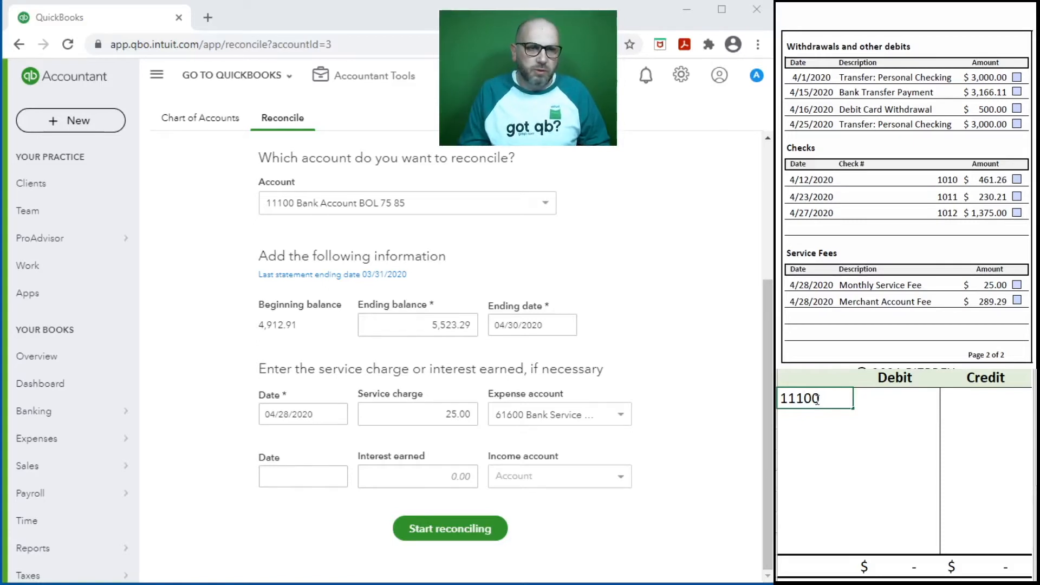
key("Tab")
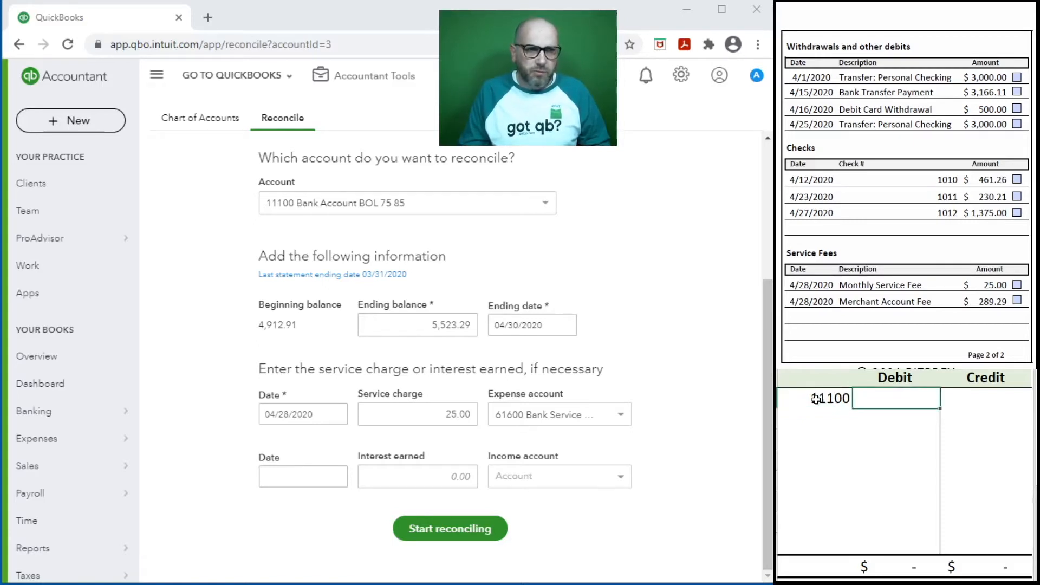
type("25")
key("Return")
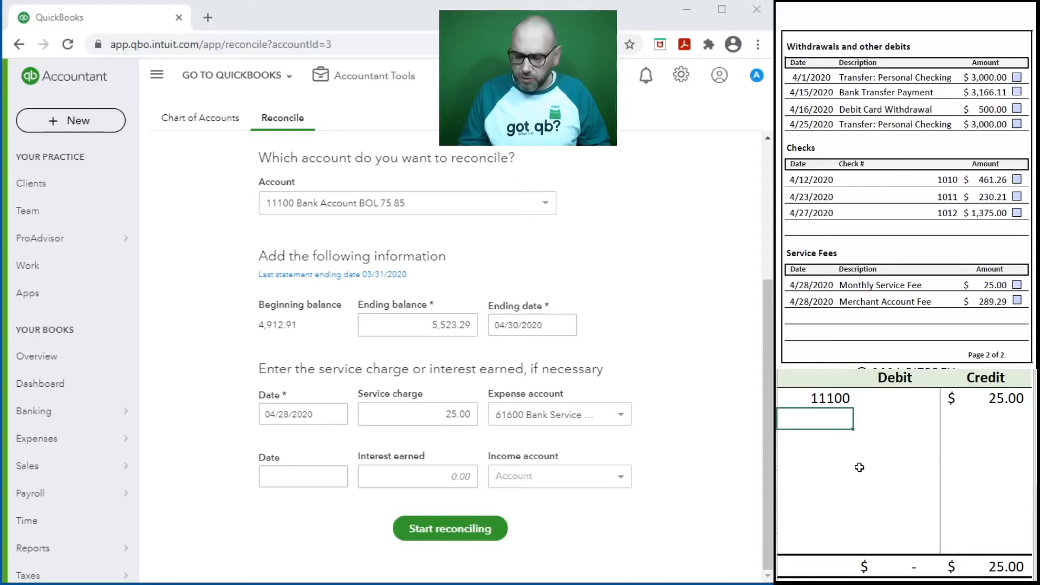
Record the offsetting 25.00 debit to account 61600 in the worksheet and start reconciling the bank account
type("61600")
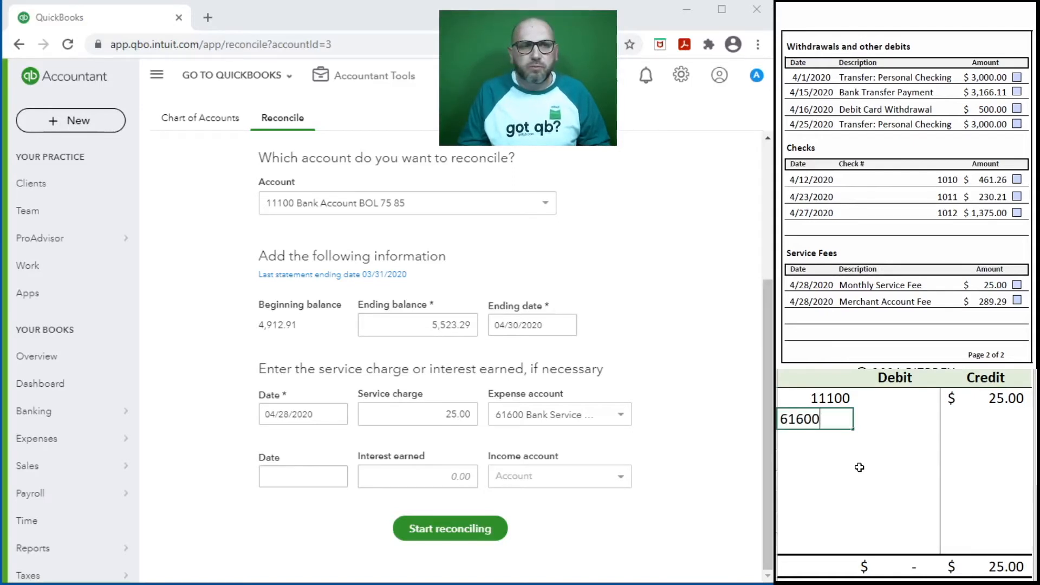
key("Tab")
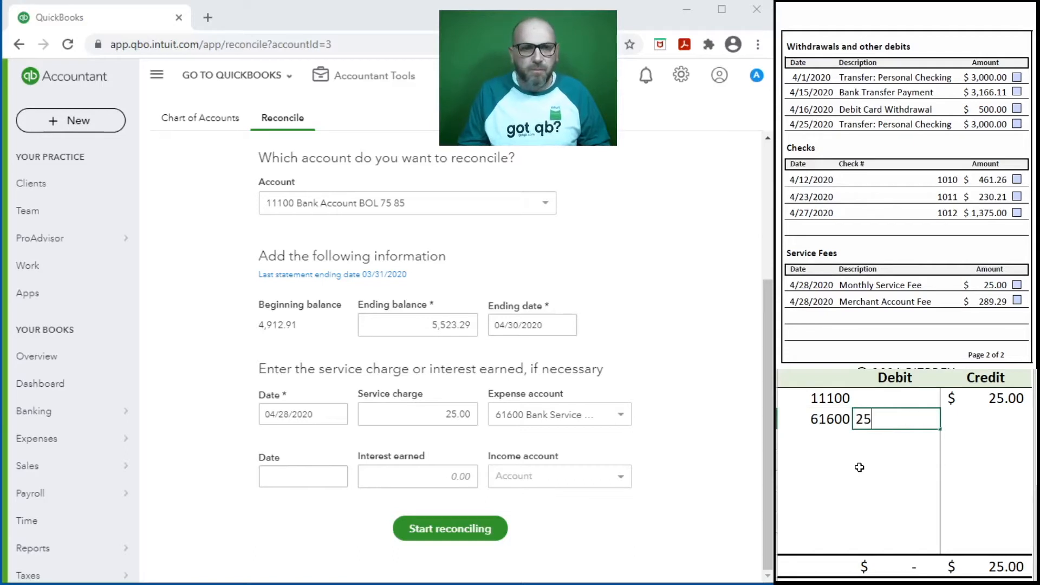
type("25")
key("Return")
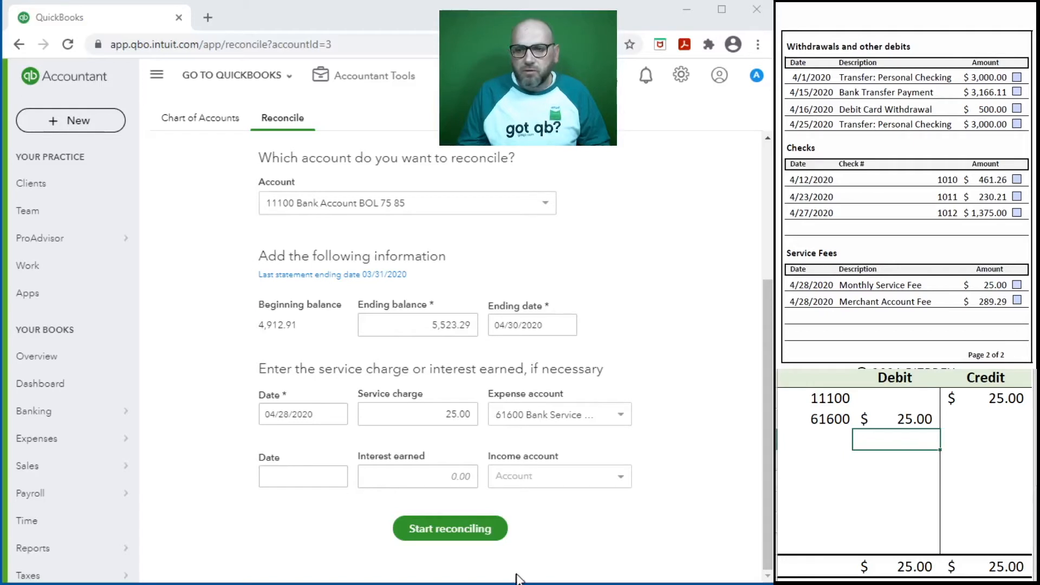
left_click(457, 535)
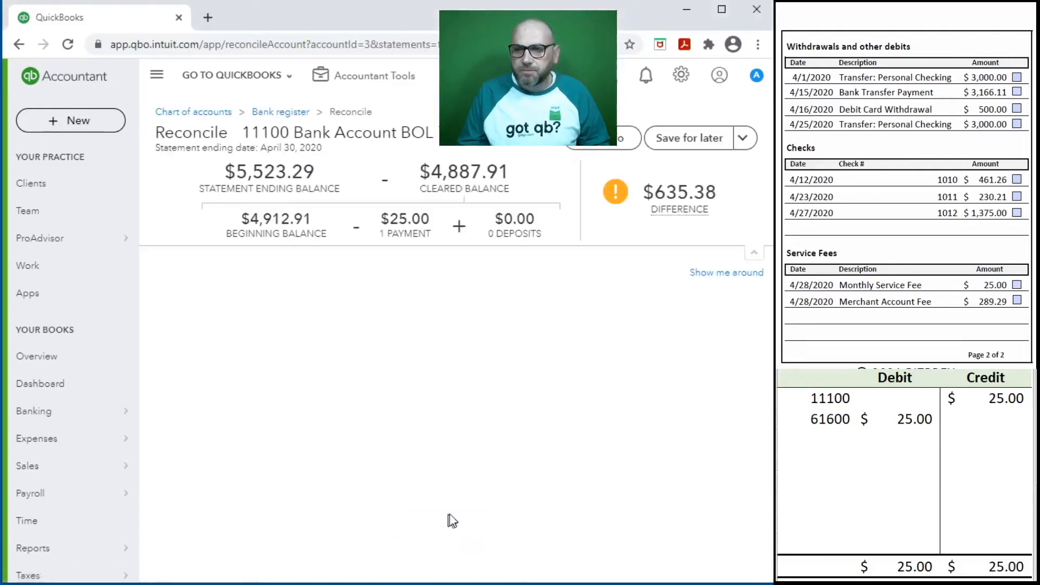
Clear the entries from the debit and credit worksheet and tick off the Monthly Service Fee on the statement
left_click(891, 435)
left_click_drag(970, 413, 823, 405)
key("Delete")
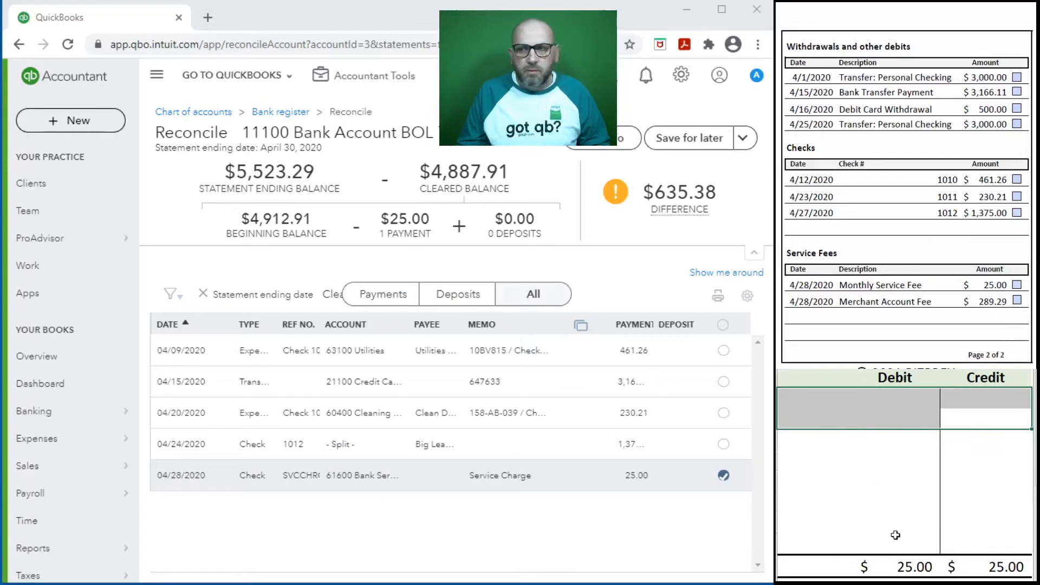
left_click(1016, 285)
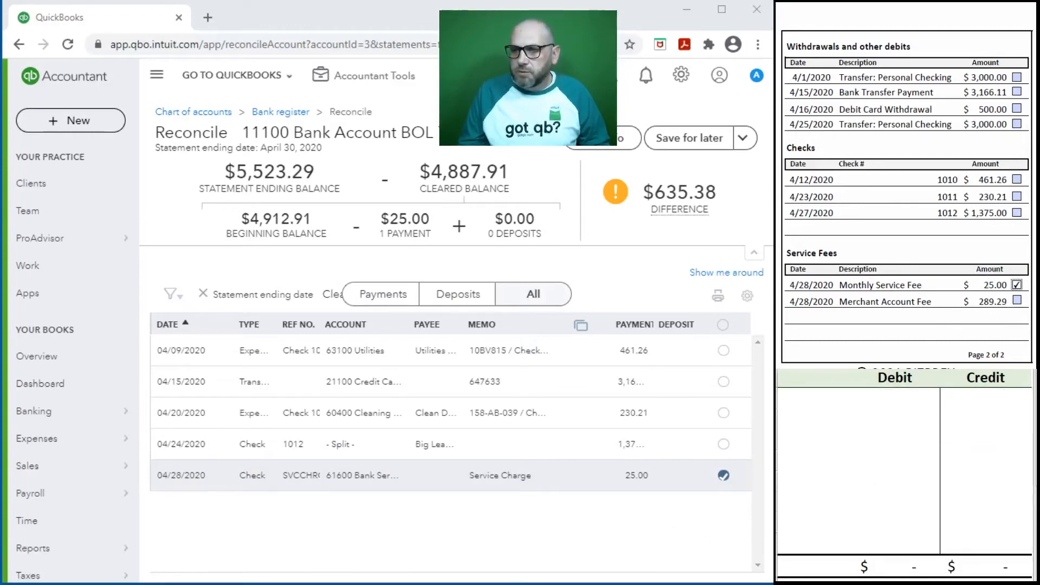
Narrow the memo column and widen the payment and deposit columns of the reconcile list to show full amounts
left_click_drag(608, 323, 566, 325)
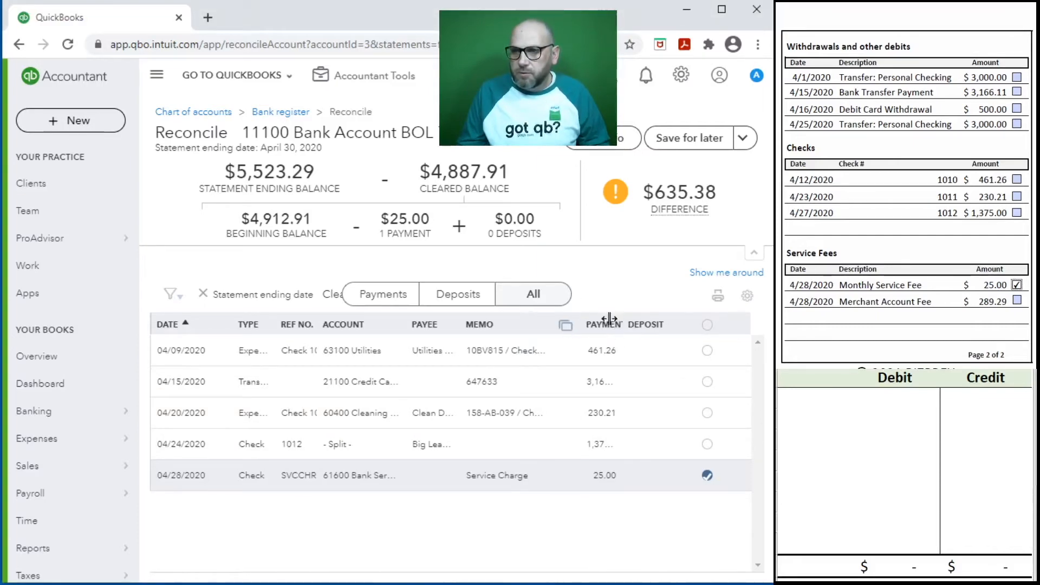
mouse_move(614, 327)
left_mouse_down()
mouse_move(643, 325)
mouse_move(631, 328)
left_mouse_up()
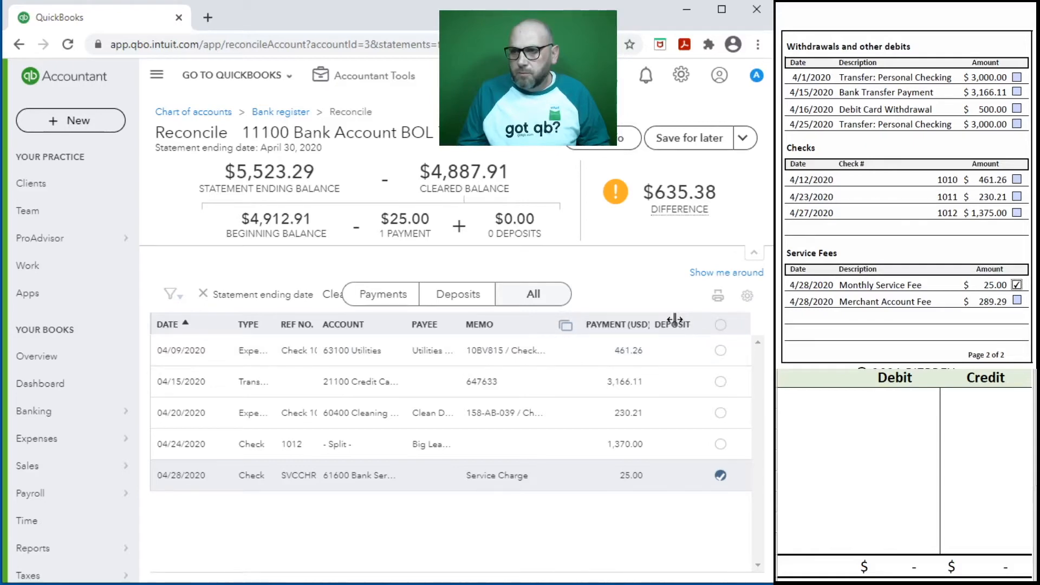
left_click_drag(701, 325, 714, 326)
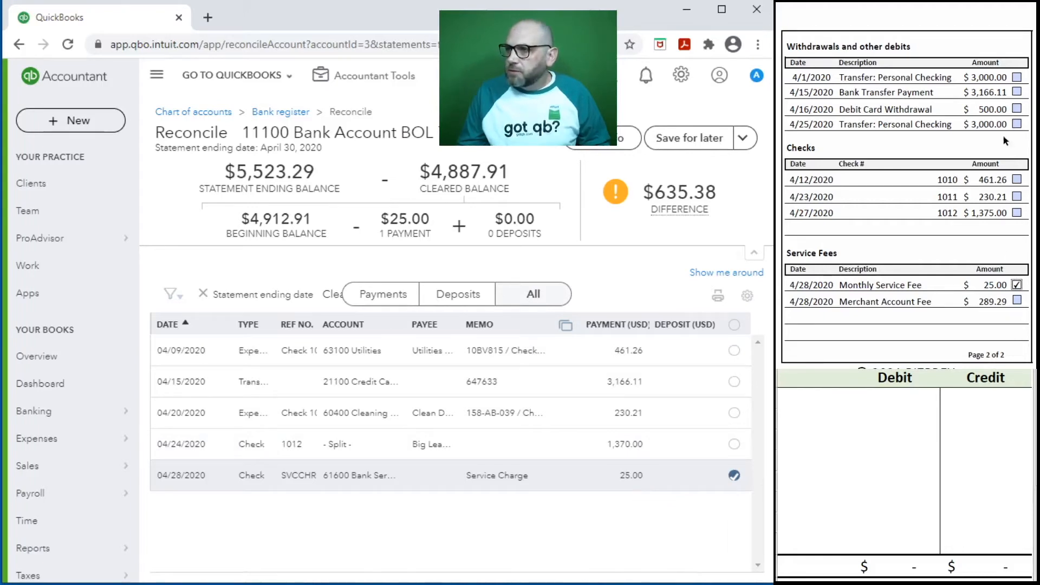
Tick check 1012 on the statement and in the reconcile list, and view the full reference numbers of the other checks
left_click(1017, 214)
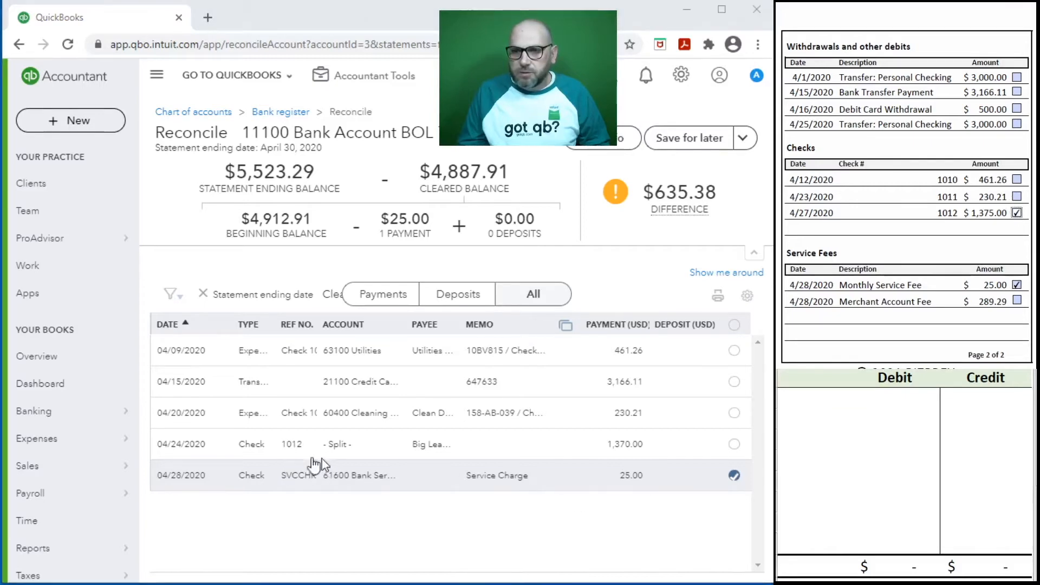
left_click(735, 444)
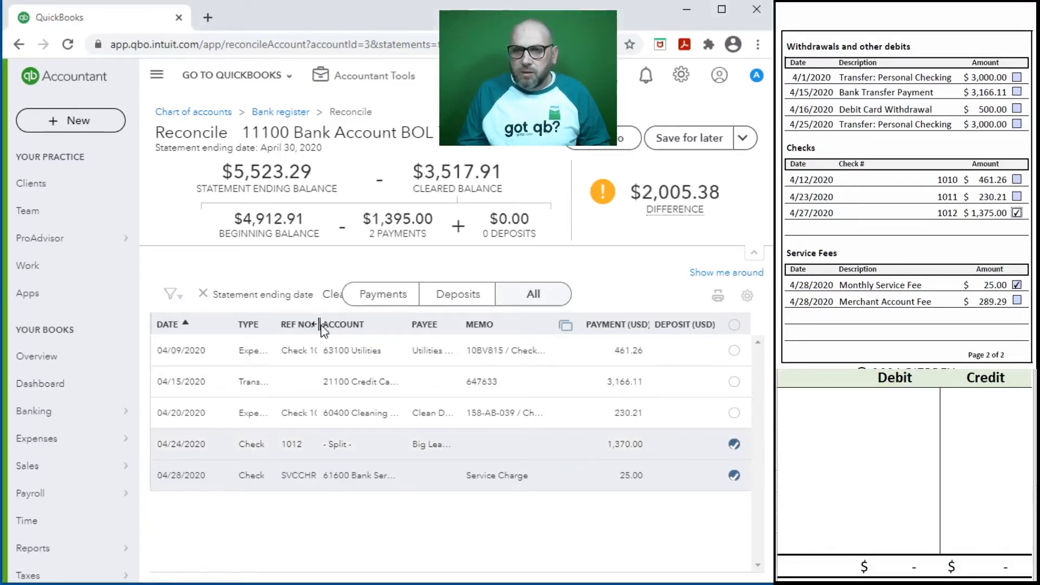
left_click_drag(318, 323, 347, 325)
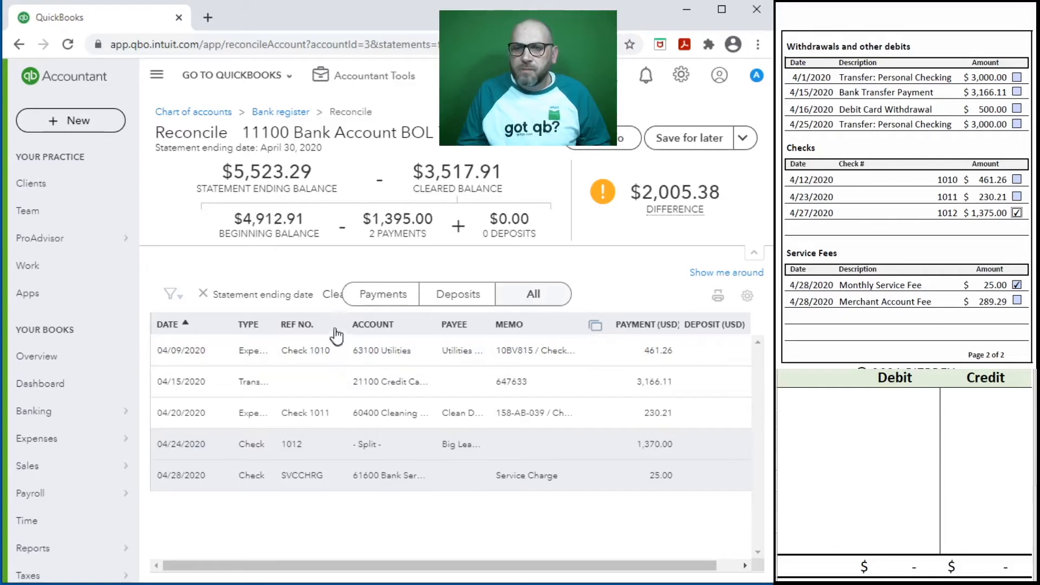
left_click_drag(344, 320, 314, 324)
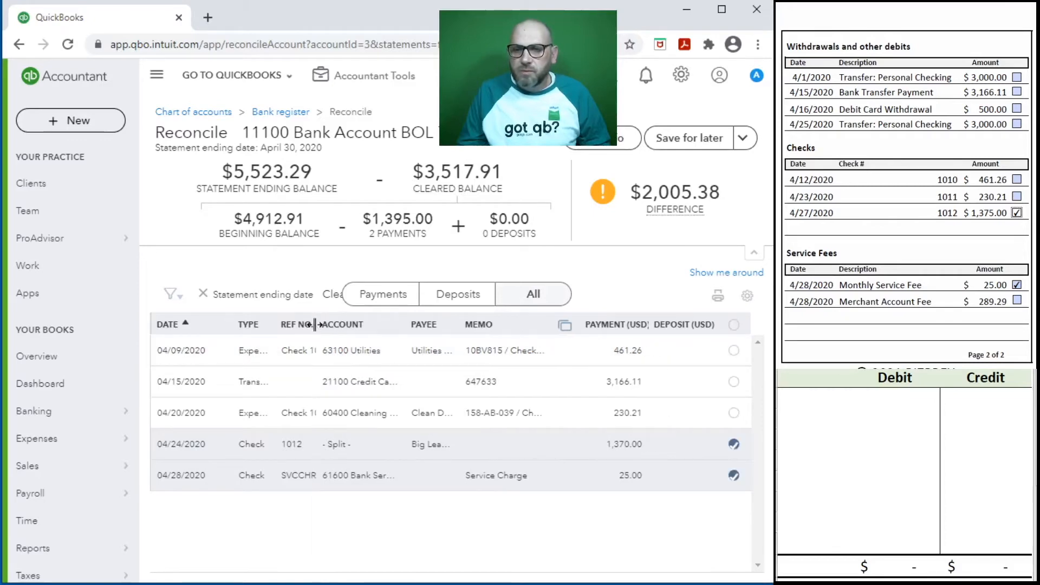
Tick checks 1011 and 1010 and the 3,166.11 bank transfer payment on both the statement and the reconcile list
left_click(1016, 198)
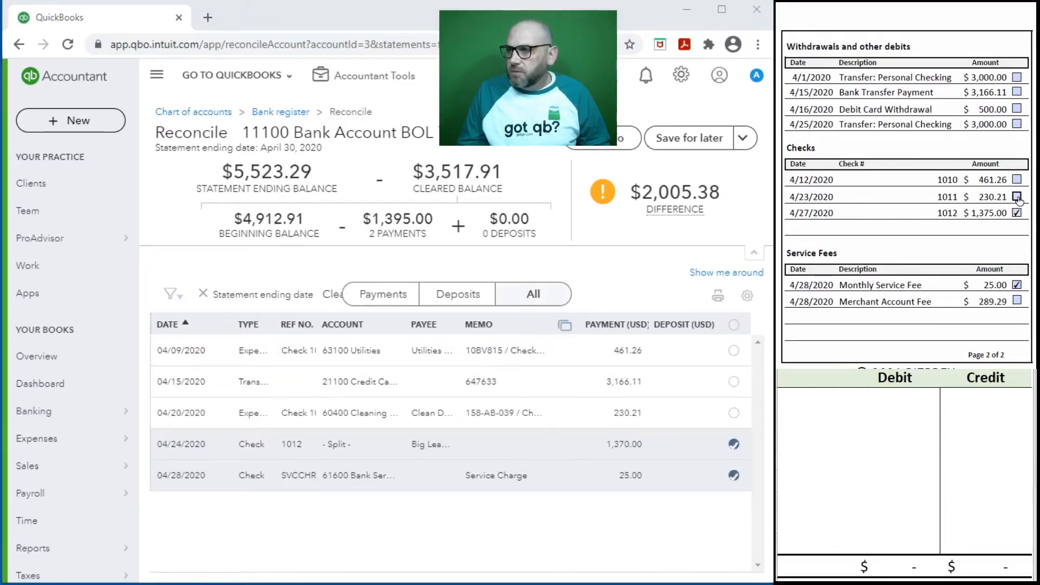
left_click(734, 413)
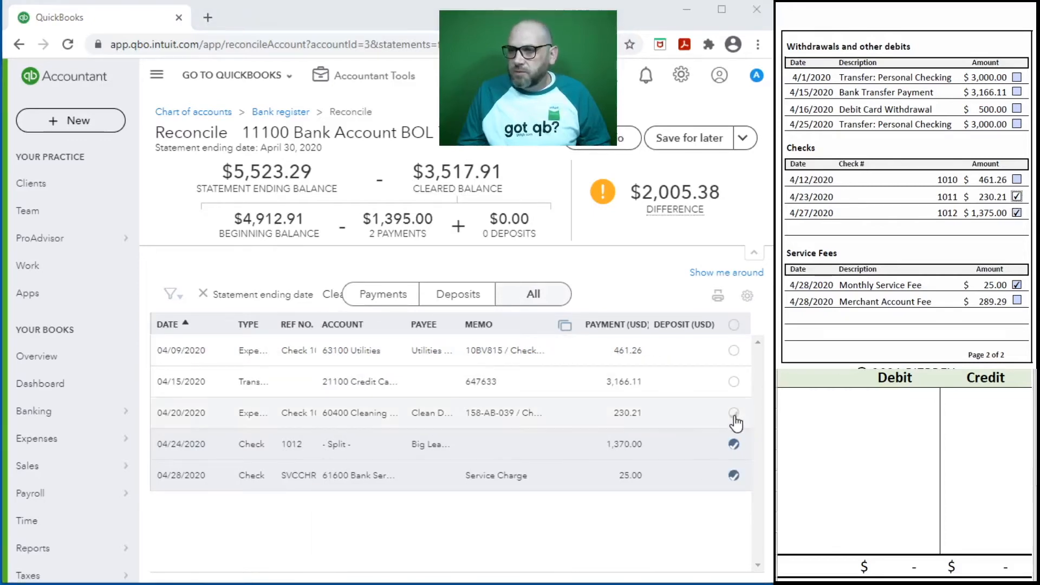
left_click(1016, 180)
left_click(733, 351)
left_click(1017, 92)
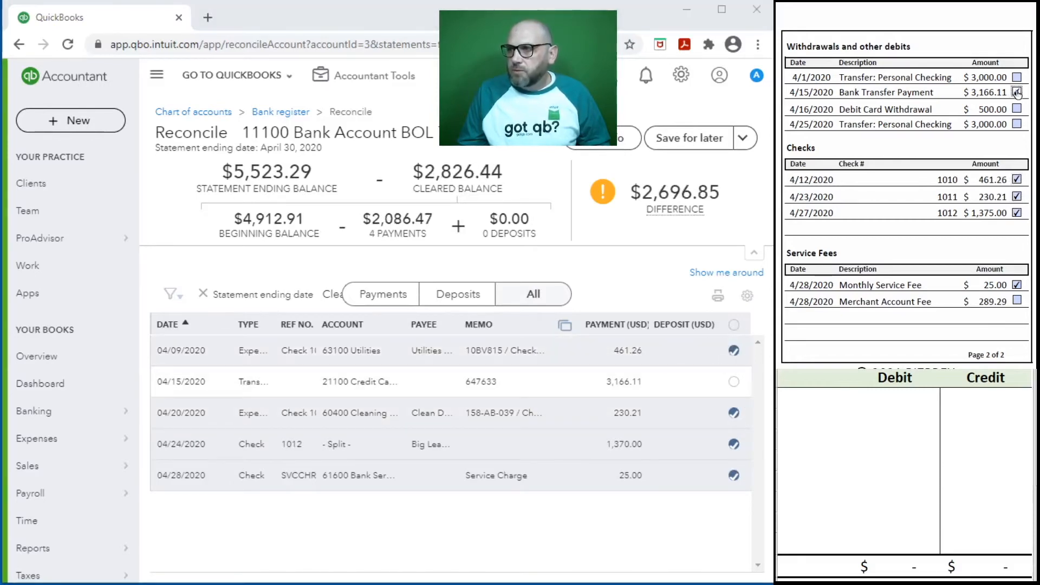
left_click(733, 381)
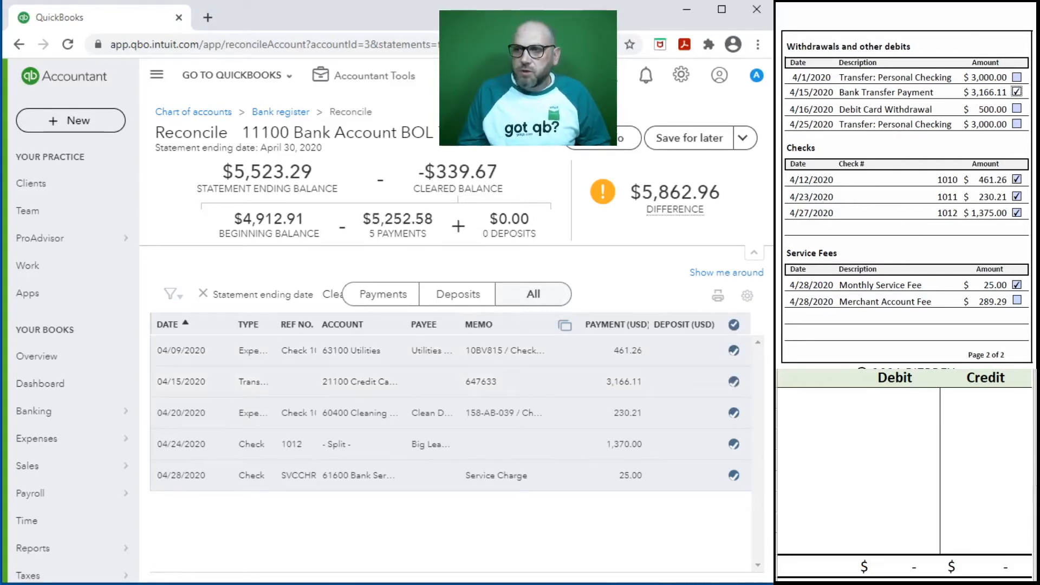
Create a journal entry dated 04/30/2020 with the journal number April Draws/Exp
mouse_move(674, 209)
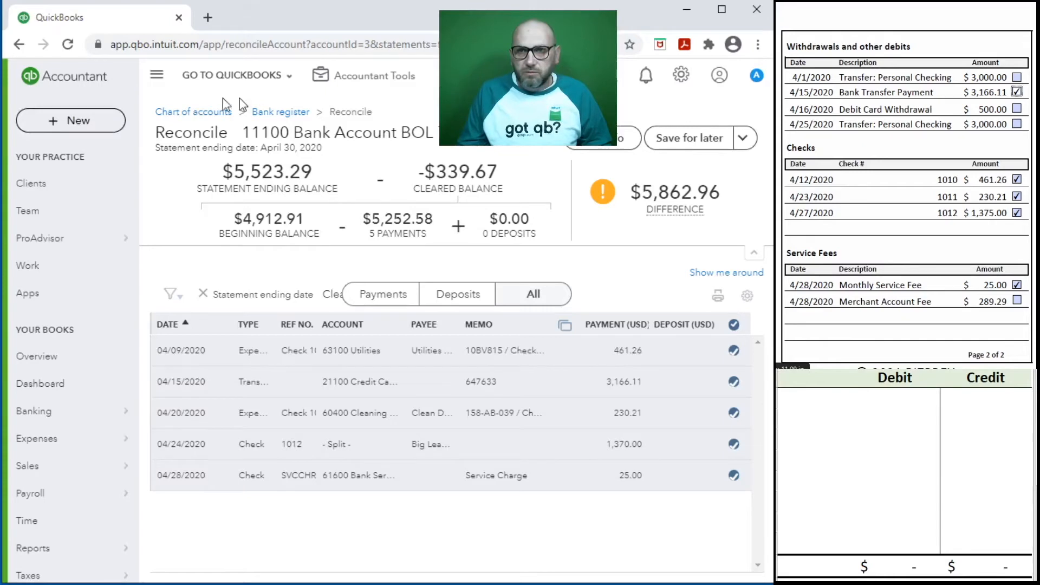
left_click(389, 87)
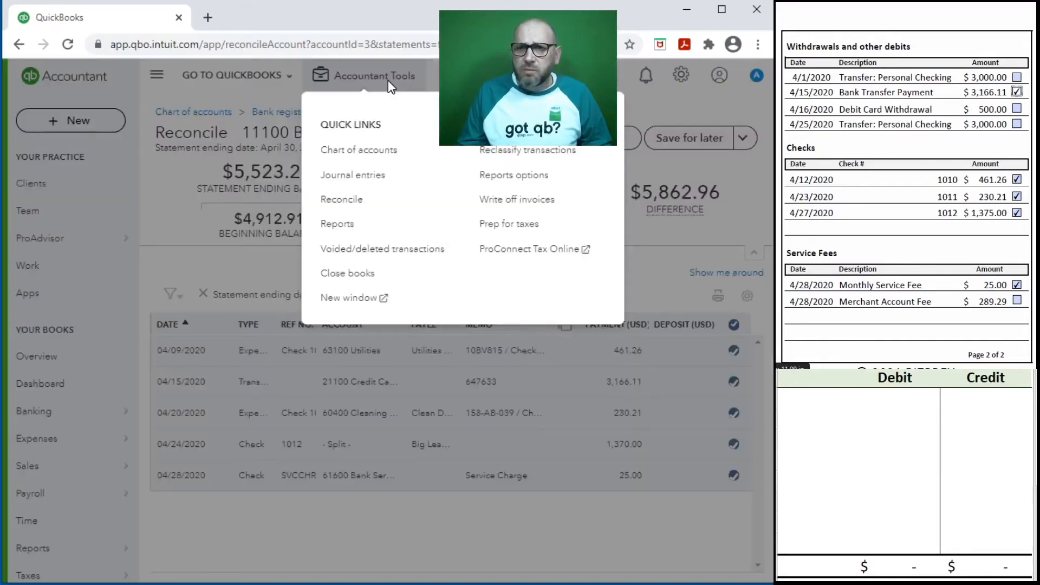
left_click(349, 173)
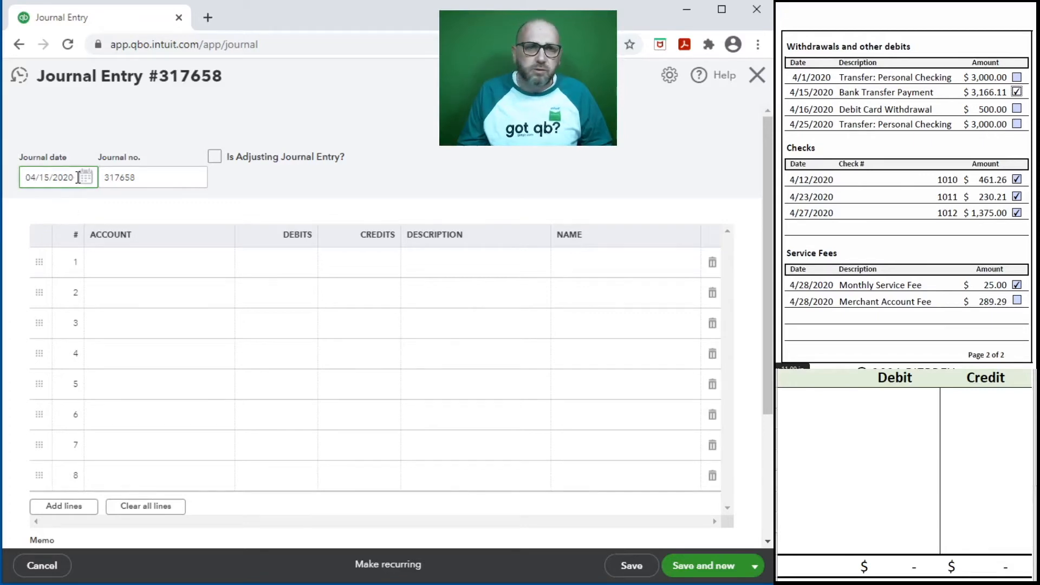
left_click_drag(74, 178, 2, 184)
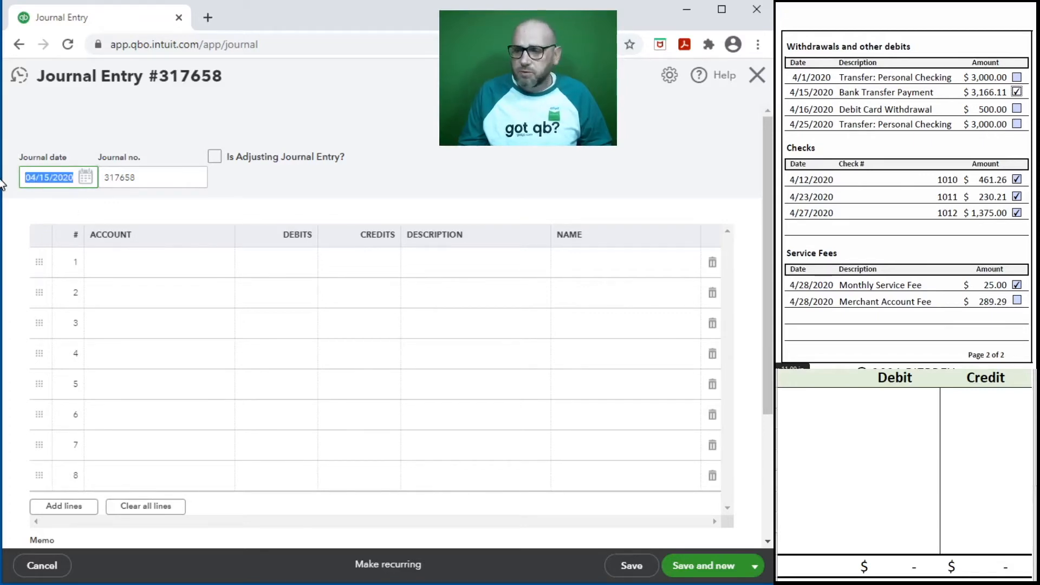
type("4/30/2")
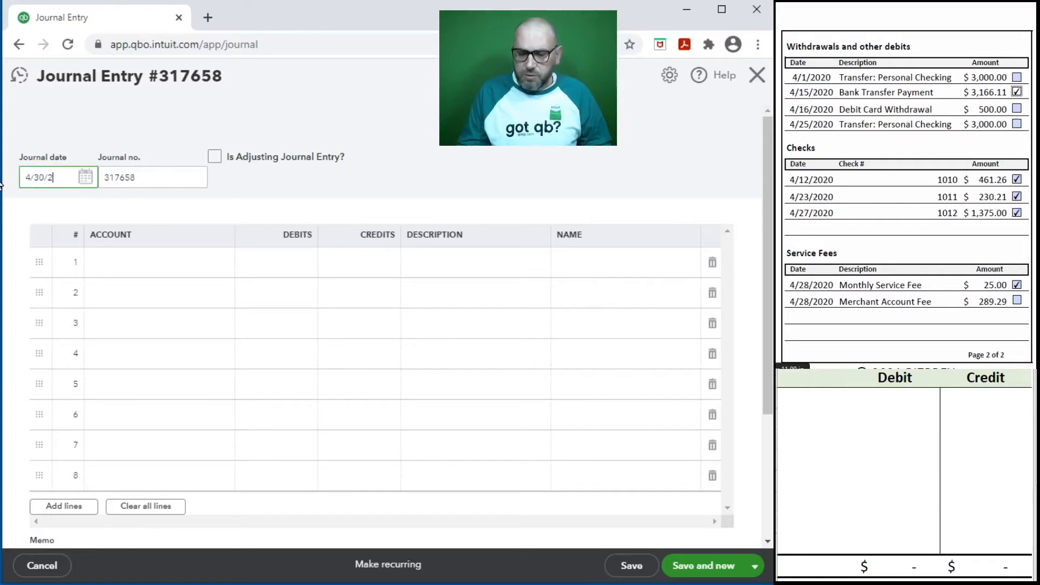
key("Tab")
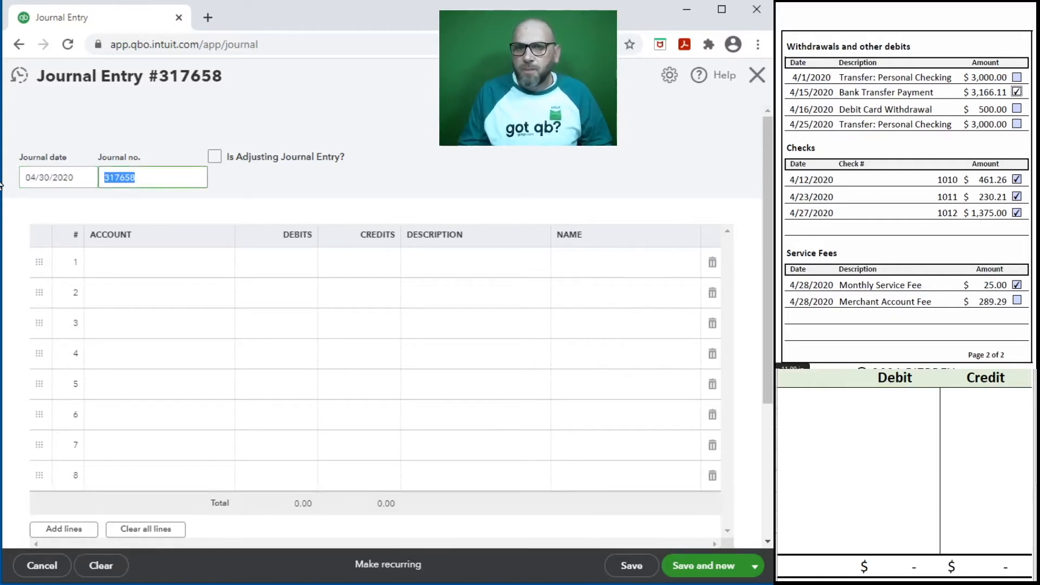
type("M")
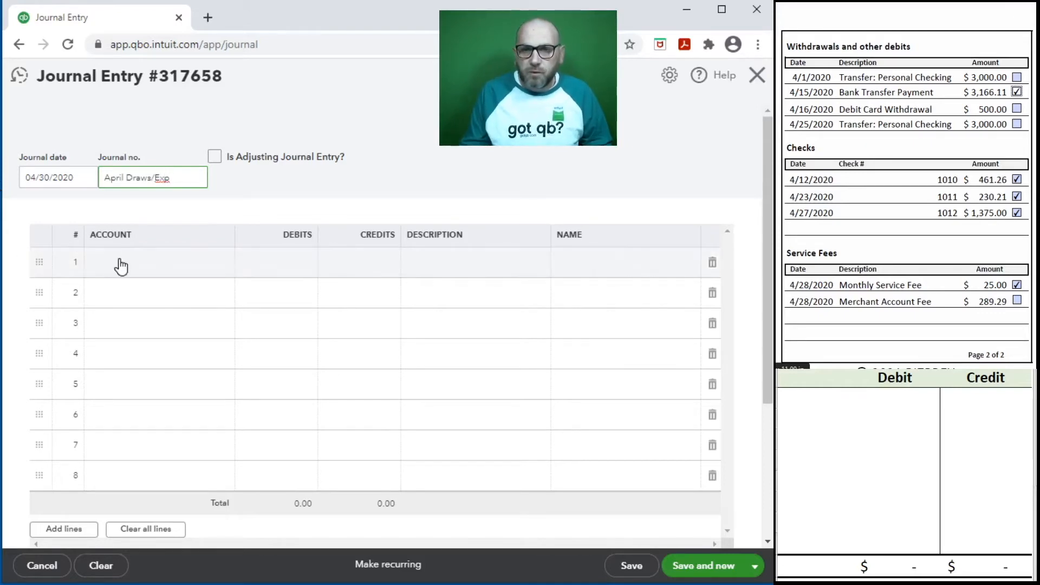
On line 1, credit 289.29 to 11100 Bank Account with the description Merchant Fees
left_click(120, 259)
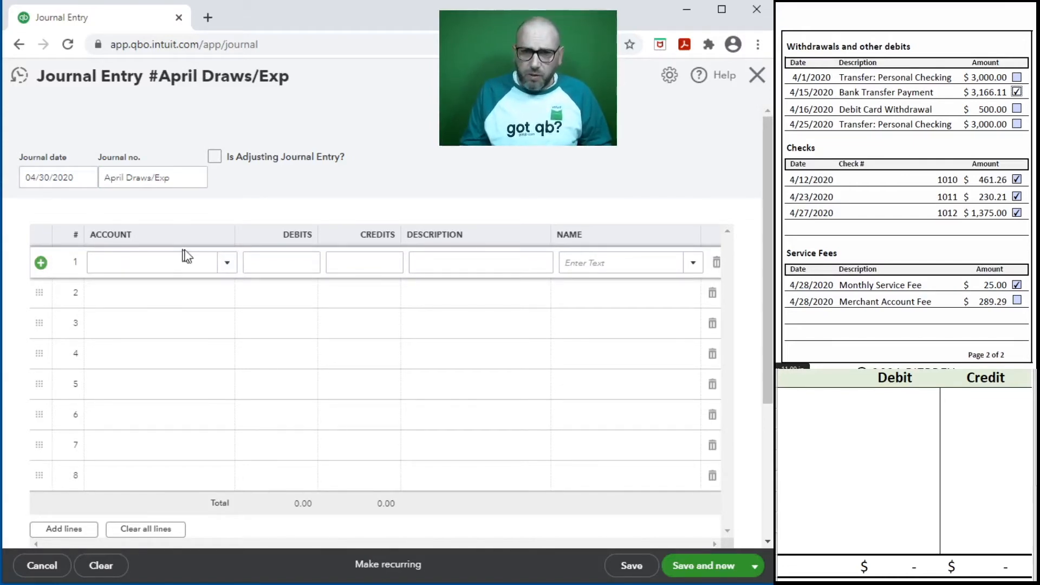
left_click(225, 262)
left_click(194, 342)
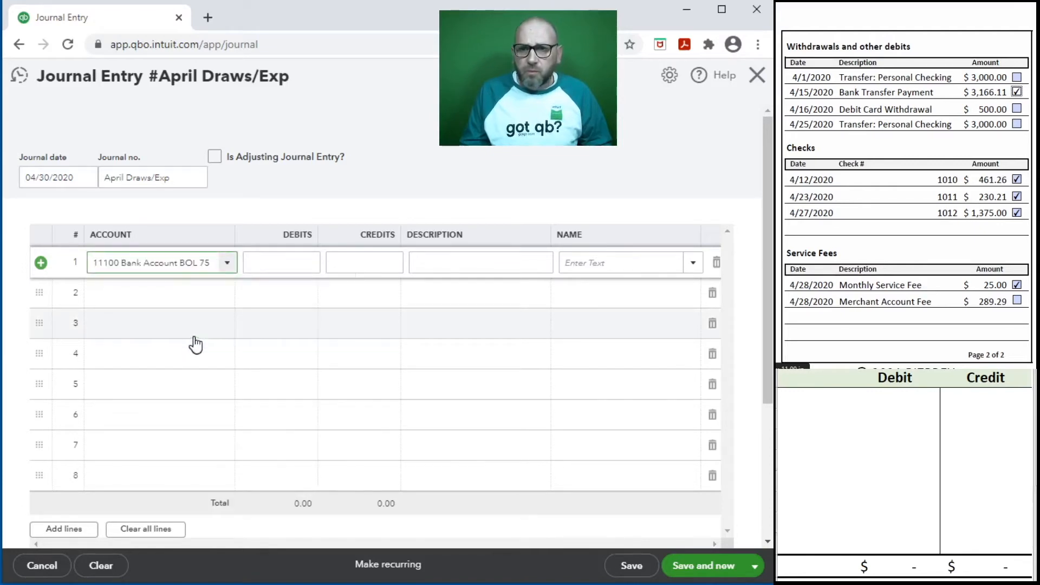
left_click(354, 264)
type("289.29")
left_click(452, 259)
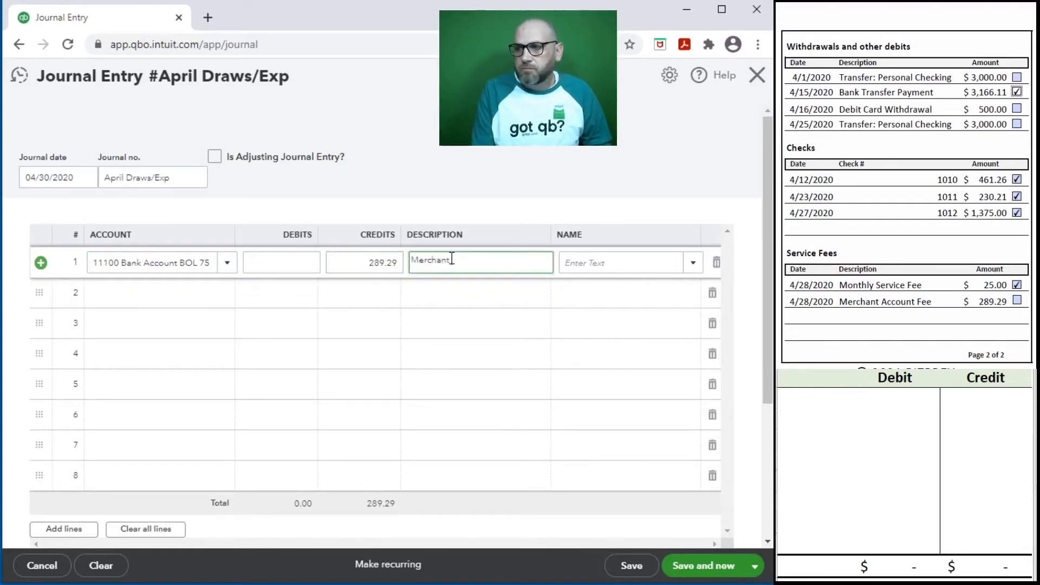
On line 2, debit the 289.29 to 61500 Merchant Account Fees
left_click(124, 292)
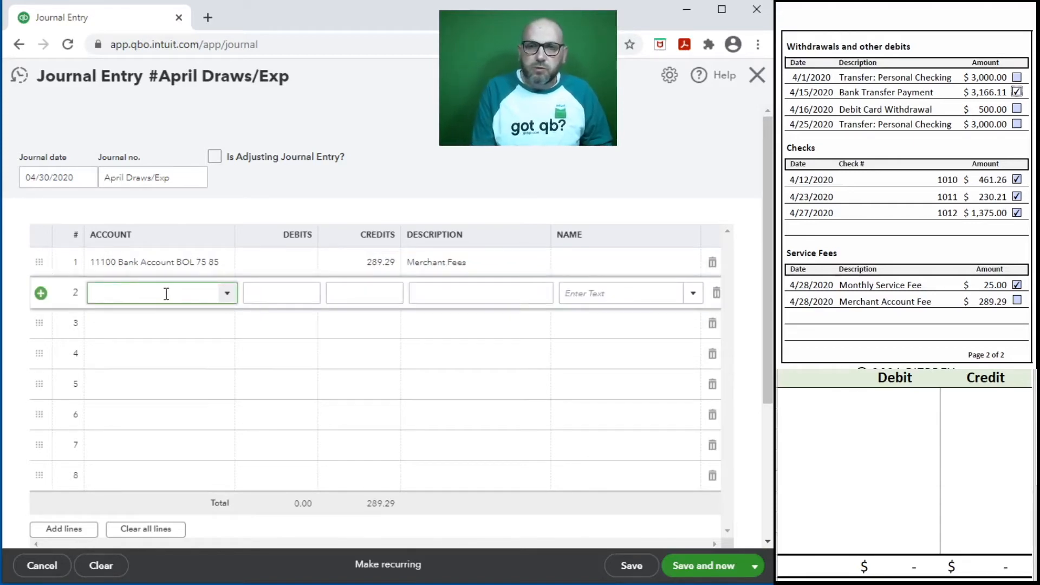
type("merc")
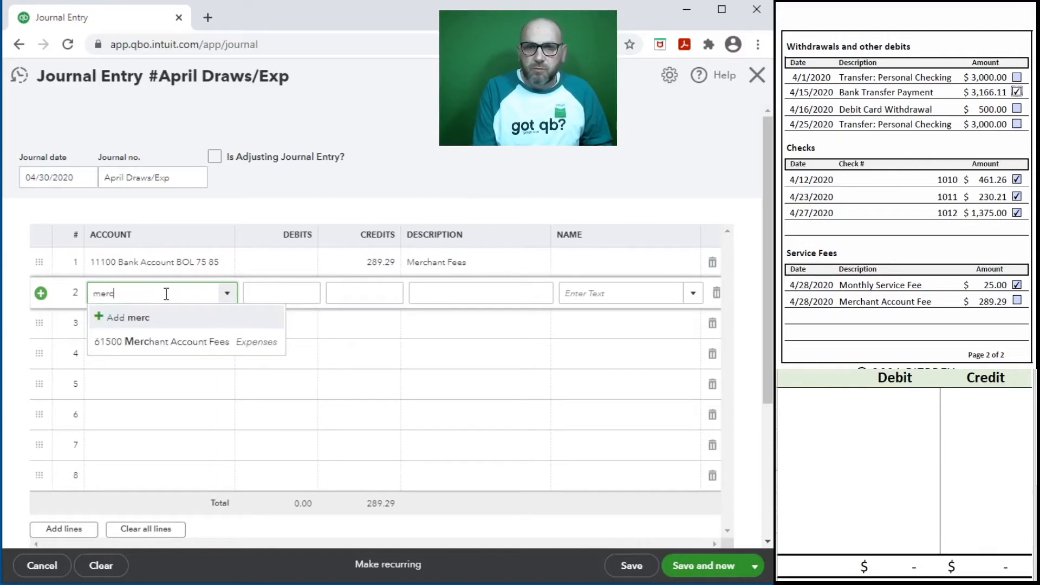
left_click(181, 342)
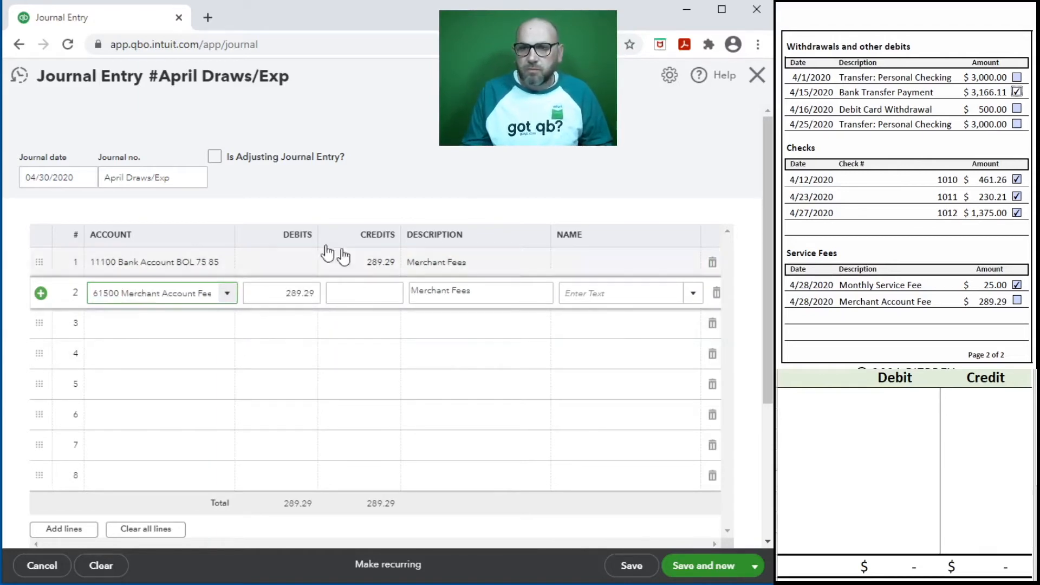
On line 3, credit 6,500.00 to 11100 Bank Account with the description Draw
left_click(143, 323)
type("11")
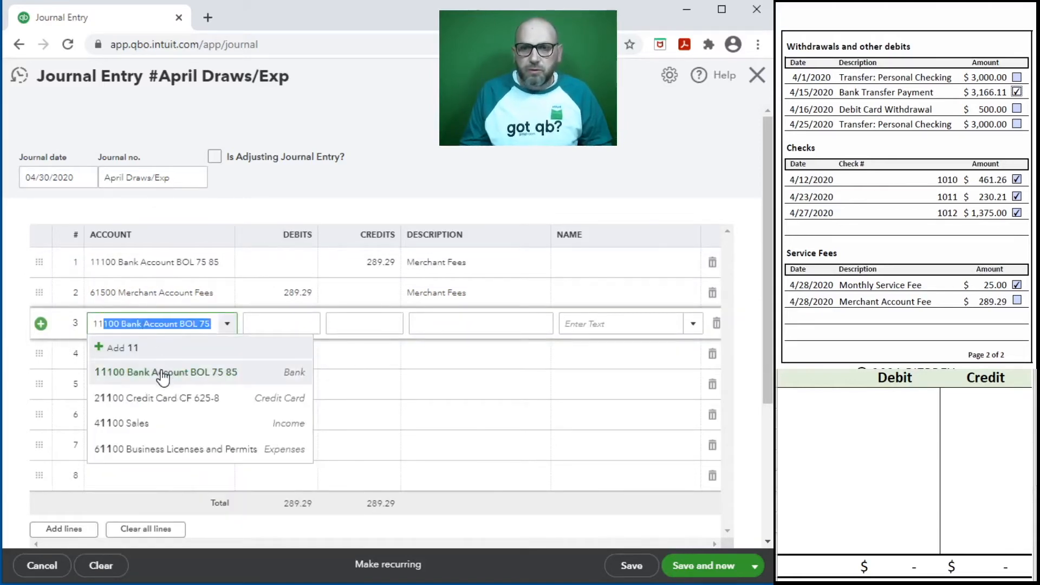
left_click(163, 372)
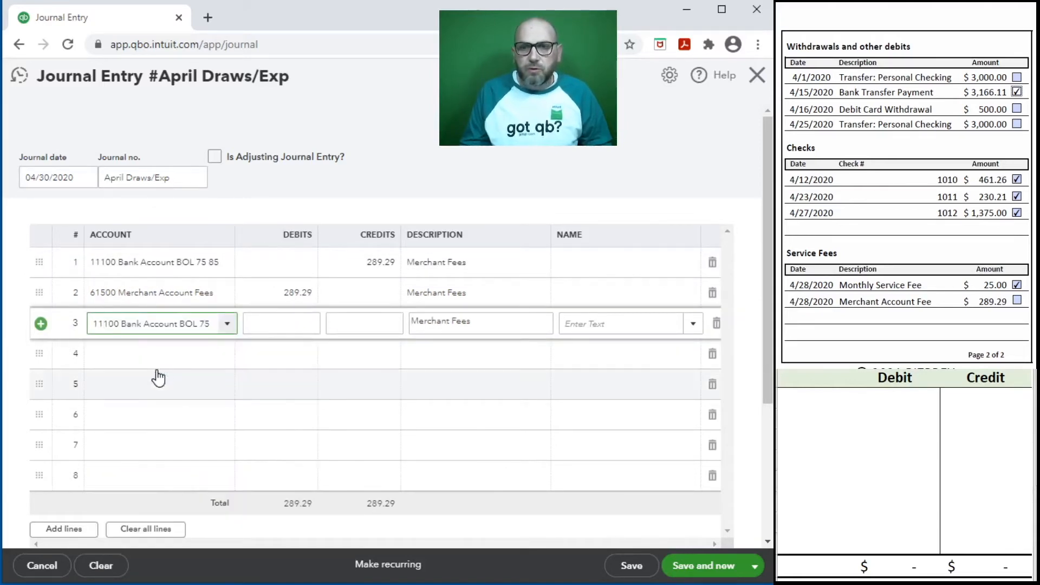
left_click(373, 330)
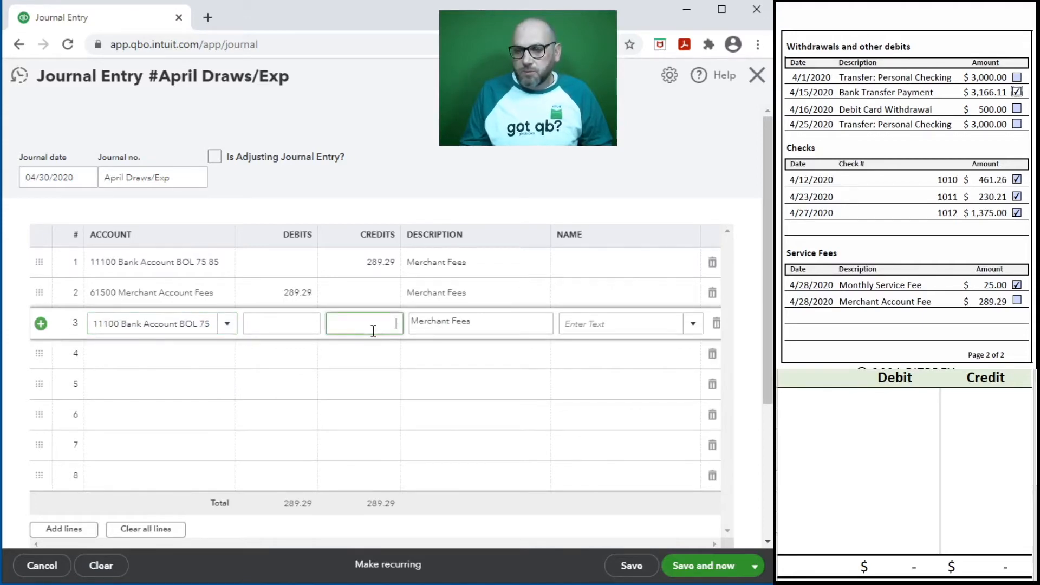
key("Tab")
key("ctrl+a")
type("Dra")
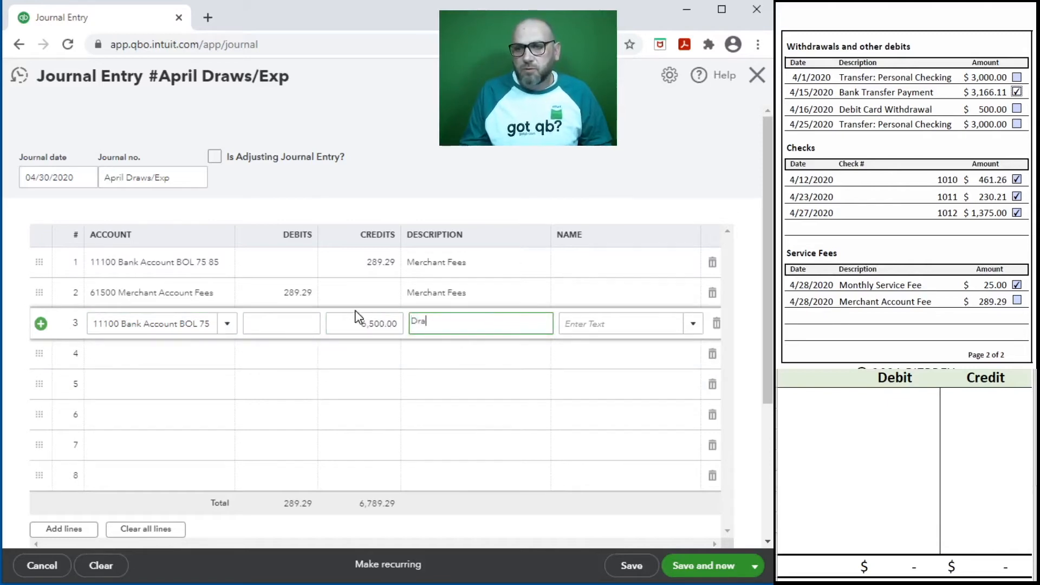
key("Tab")
key("Tab")
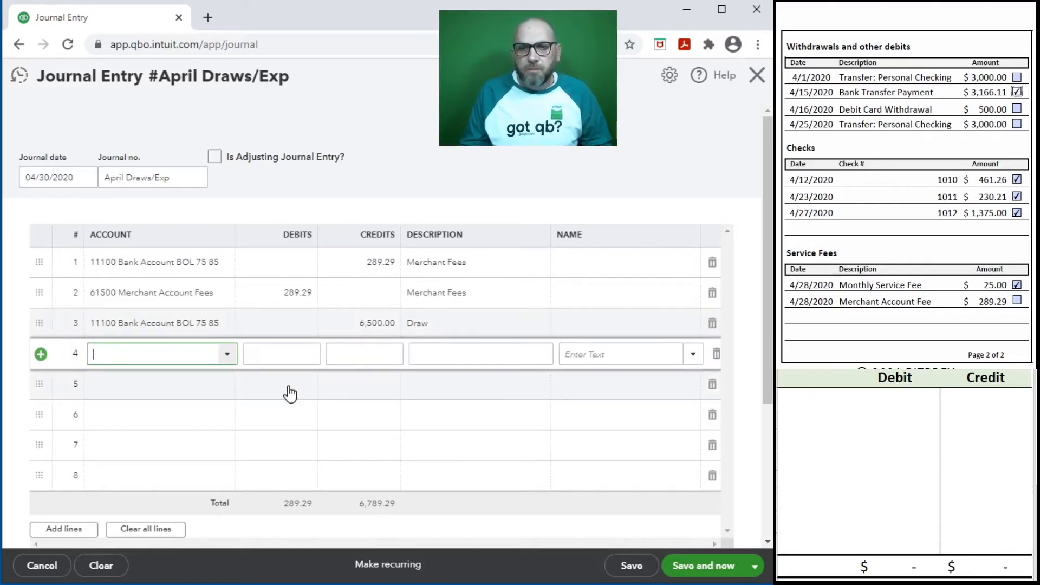
On line 4, debit the 6,500.00 to 30700 Members Draw with the description Draw
type("dra")
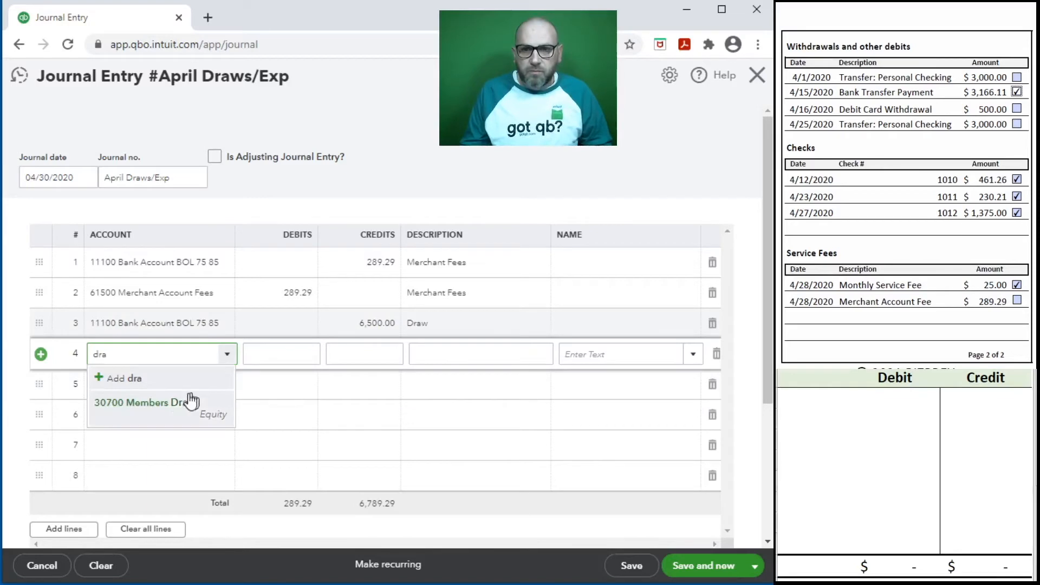
left_click(177, 403)
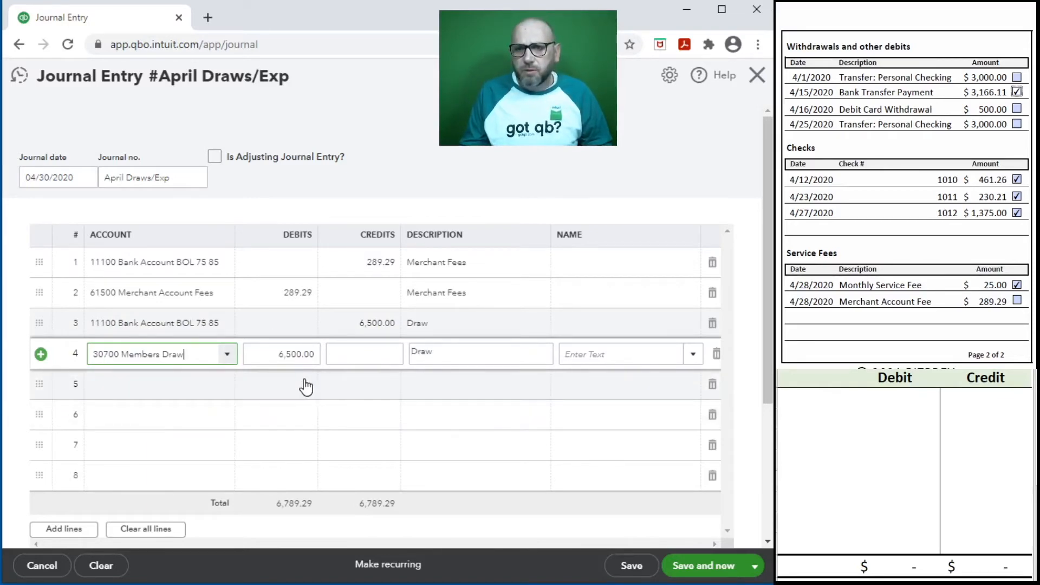
key("Tab")
key("Tab")
key("Tab")
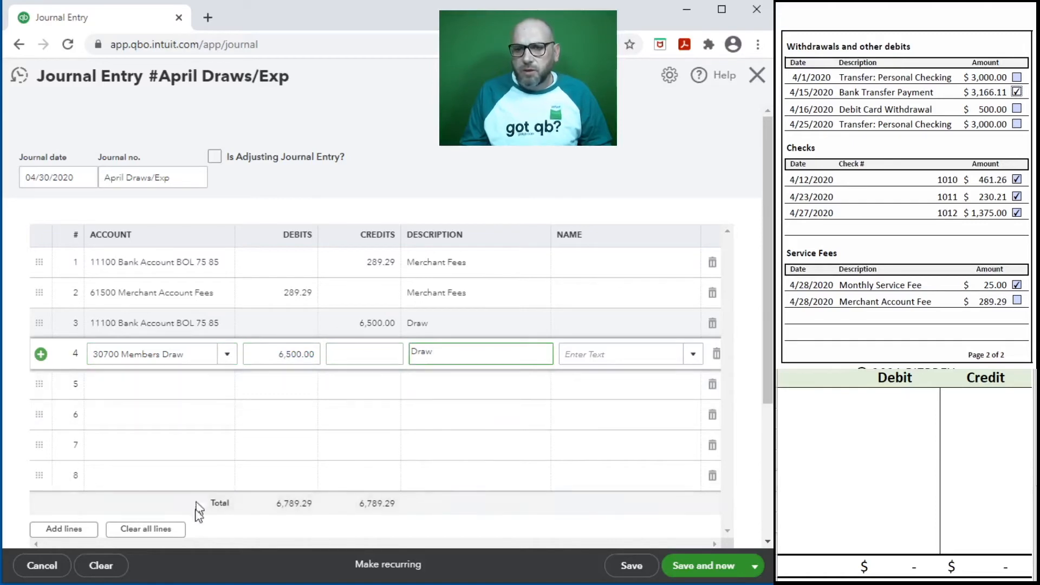
key("Tab")
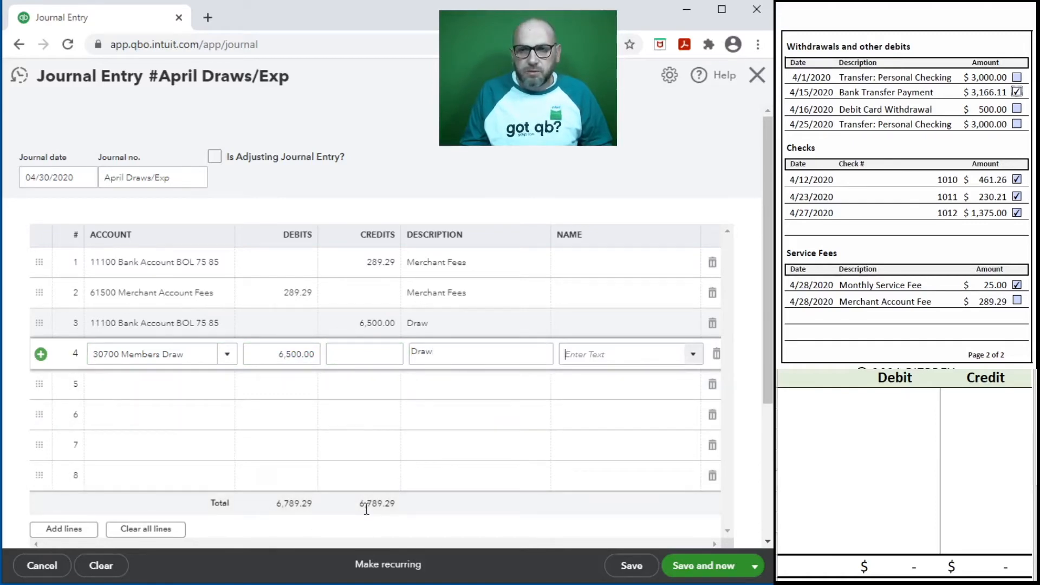
key("Tab")
key("Tab")
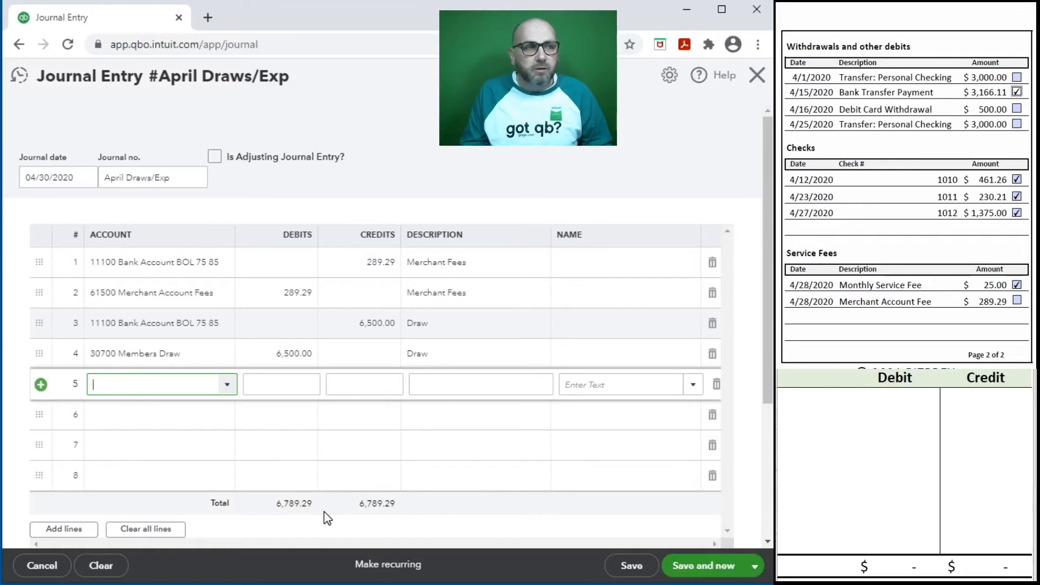
On the debit and credit worksheet, enter account 61500 with a debit of 289.29
left_click(837, 396)
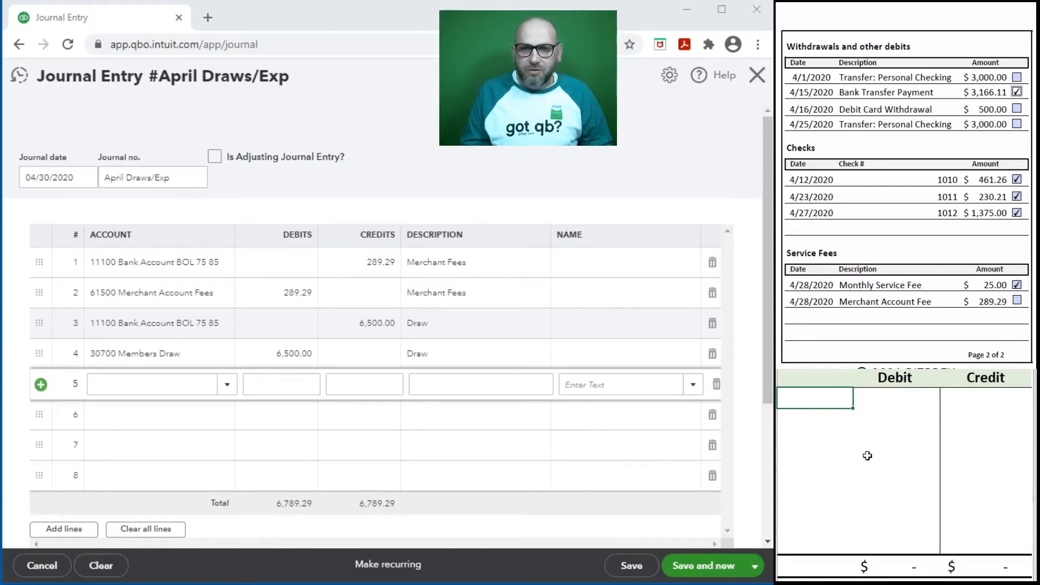
type("61500")
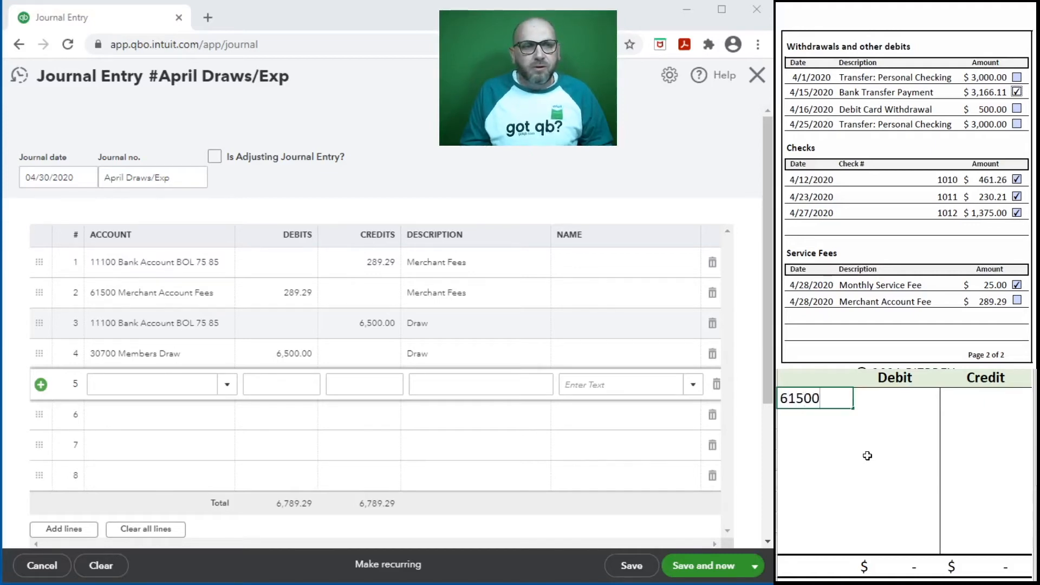
key("Tab")
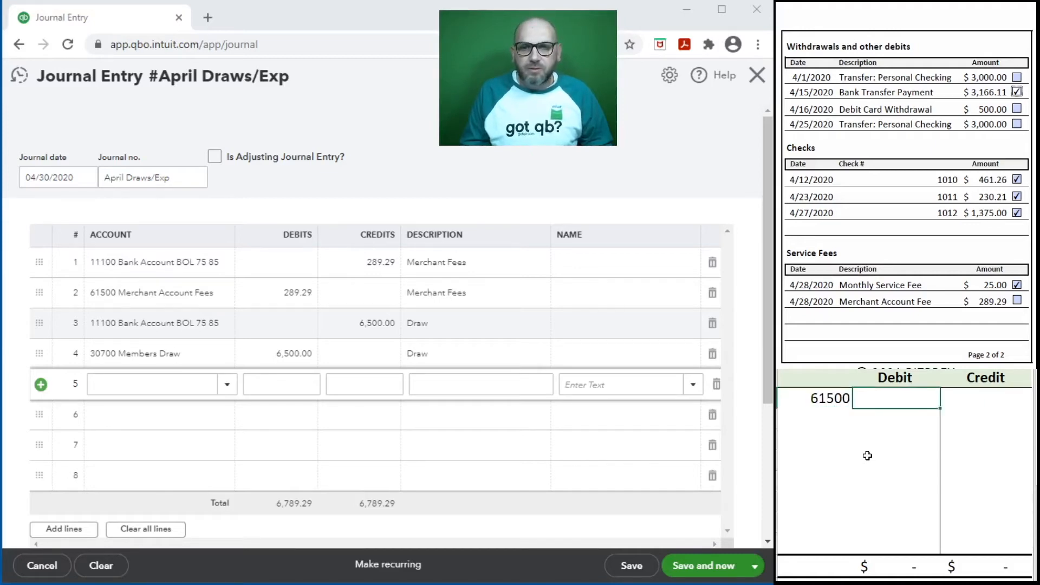
type("289.2")
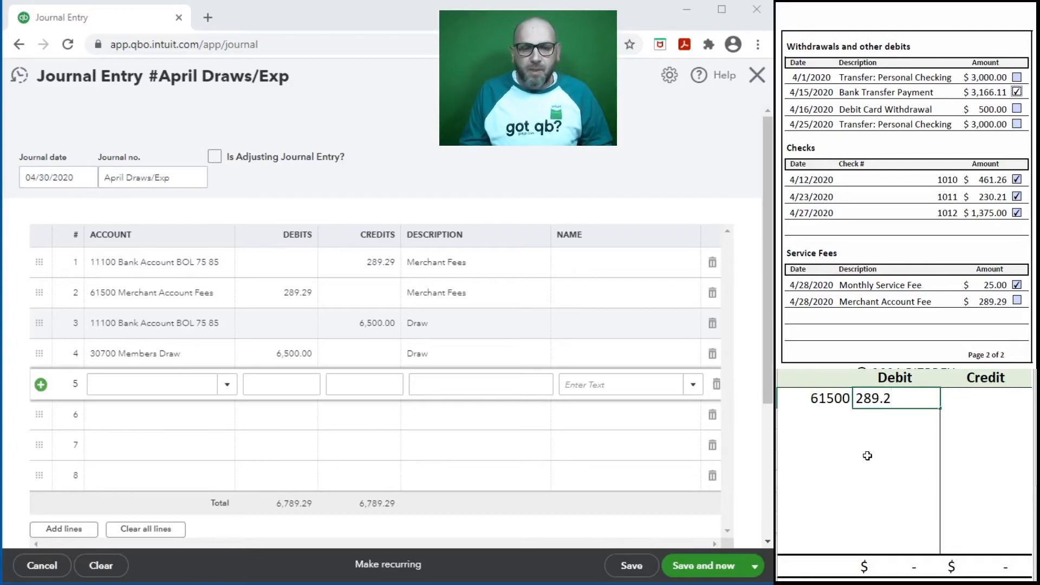
type("9")
key("Return")
key("Left")
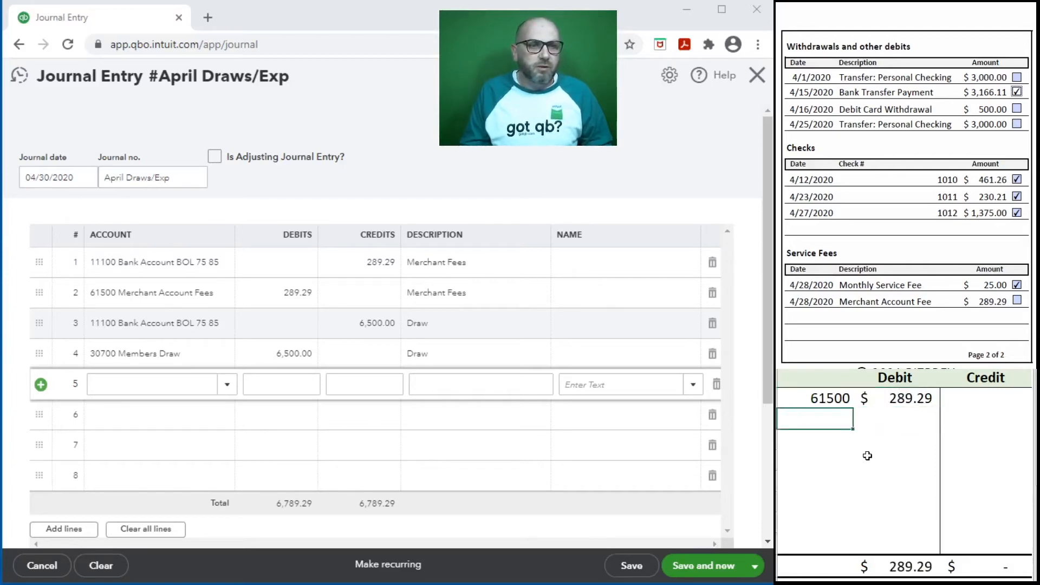
On the worksheet's second row, enter account 30700 with a debit of 6,500
type("30700")
key("Tab")
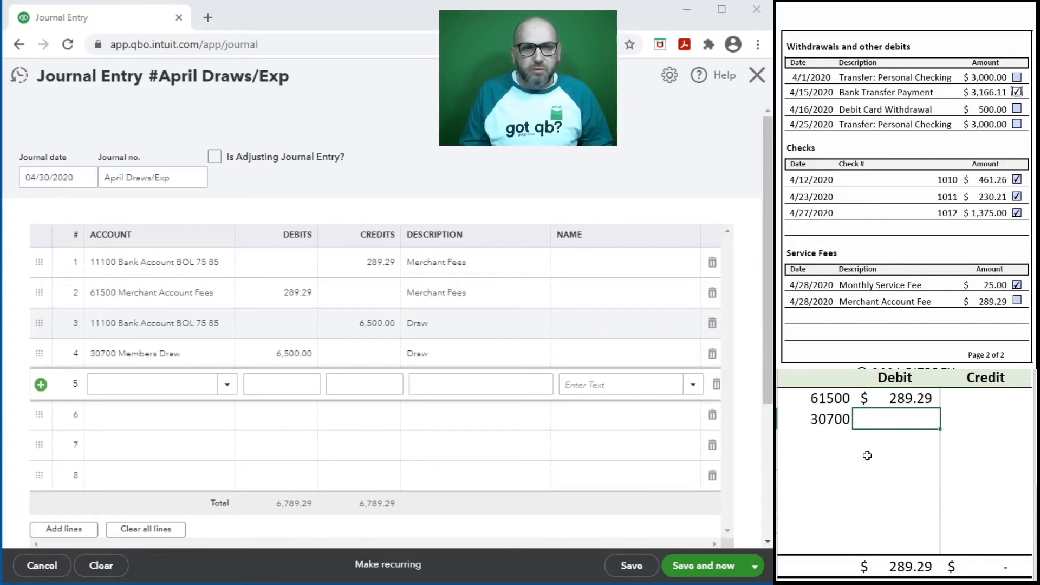
type("6,500")
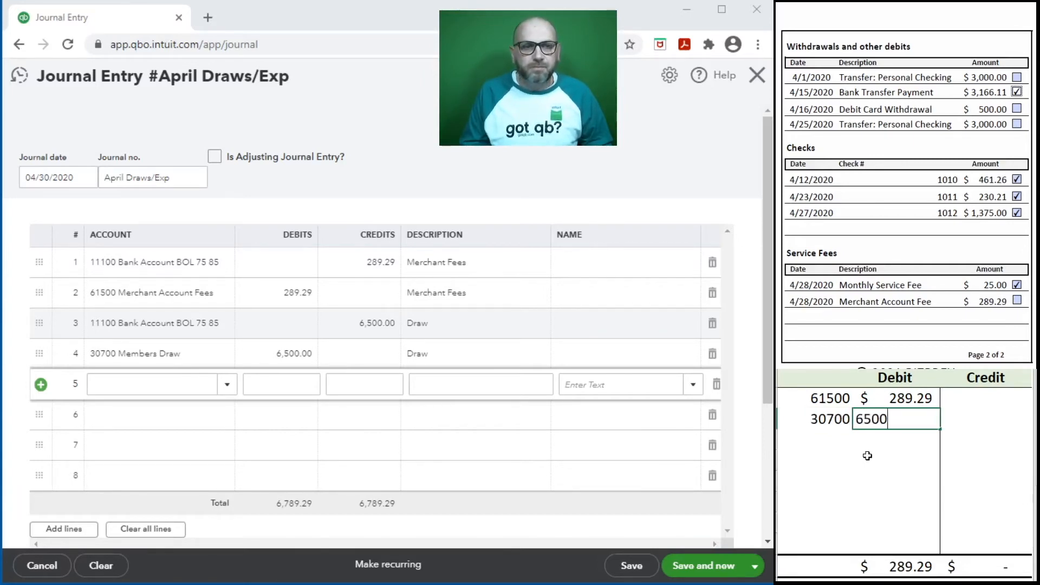
key("Return")
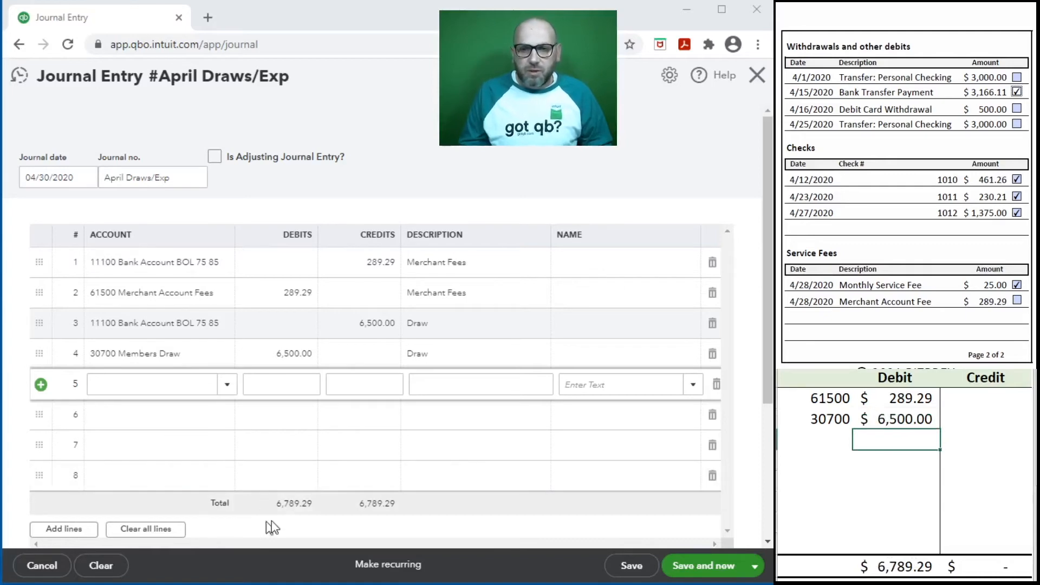
On the worksheet's third row, enter account 11100 with a credit of =289.29+6500
left_click(825, 442)
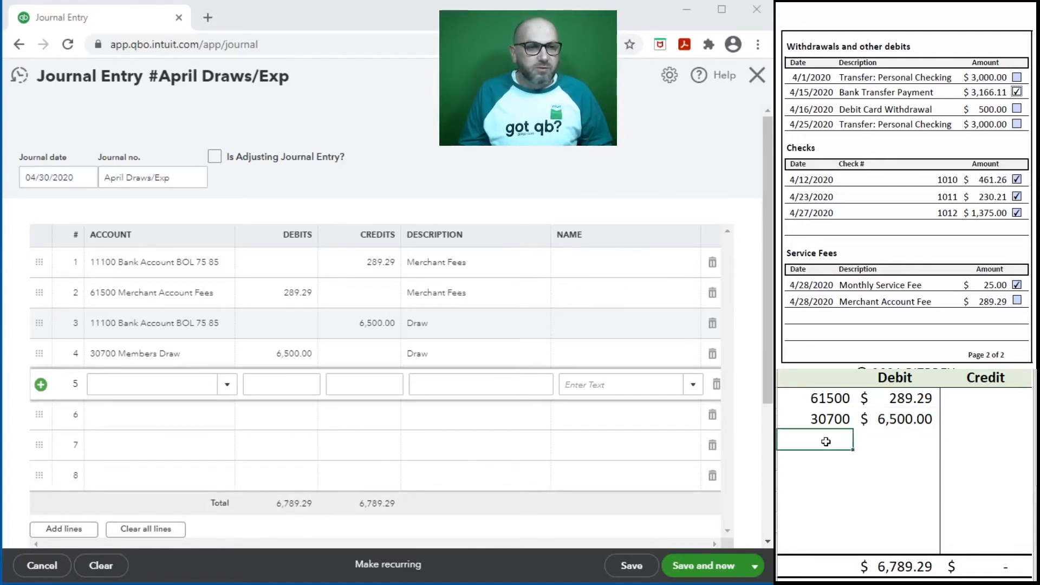
type("11100")
key("Tab")
key("Tab")
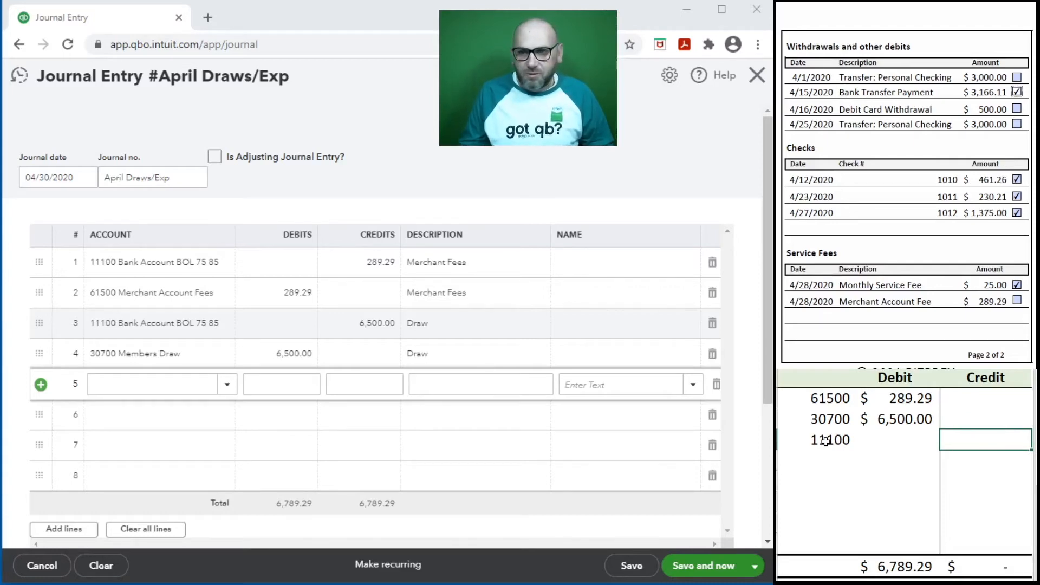
type("6789.29")
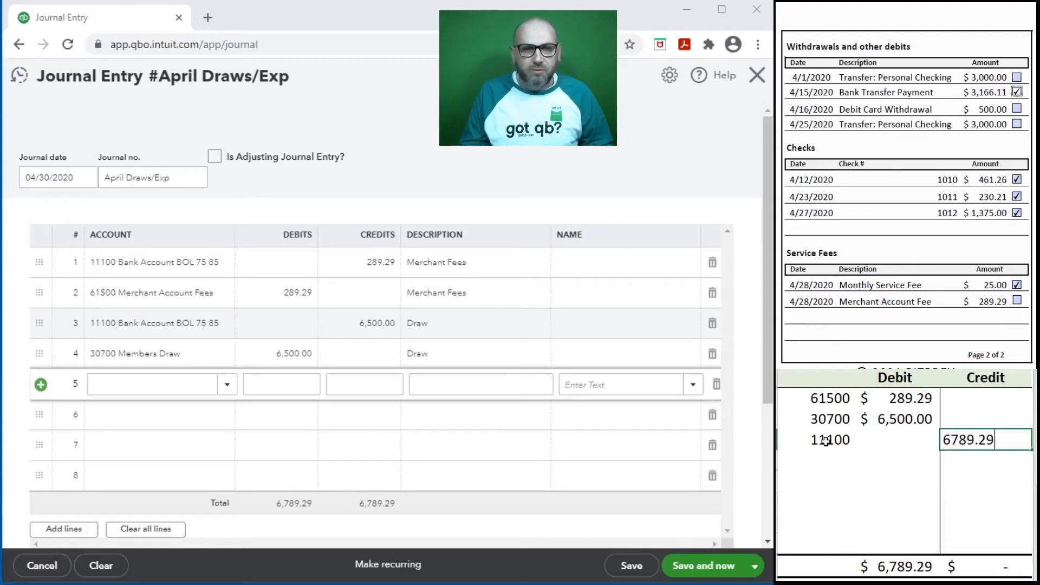
key("Return")
key("Up")
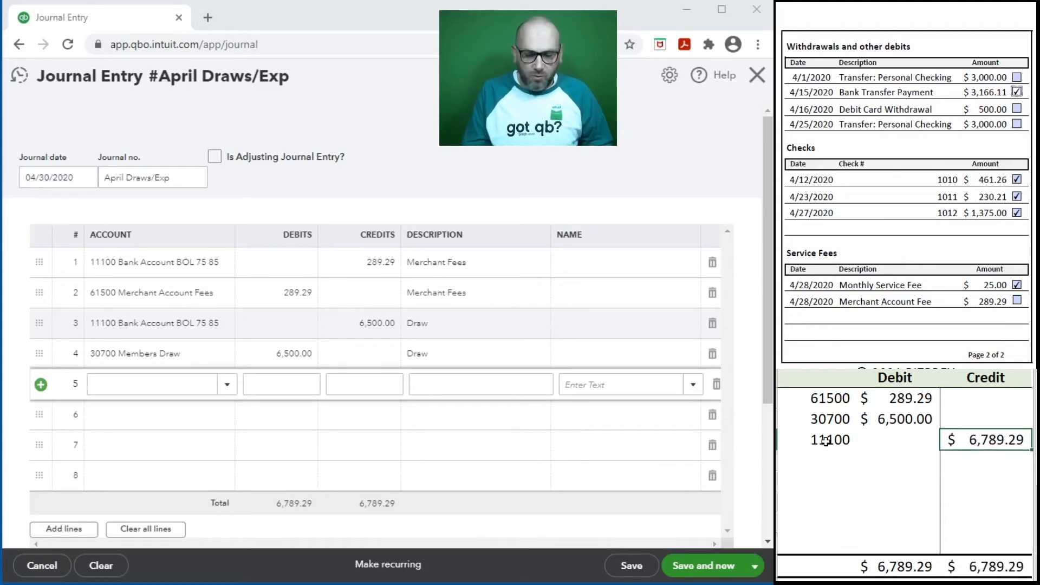
type("=289.29")
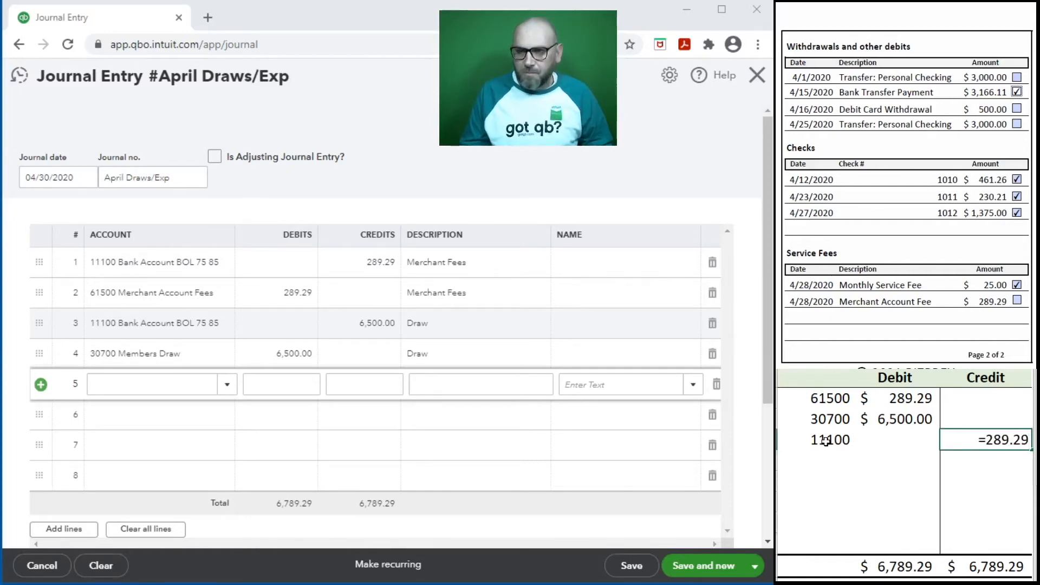
type("+6500")
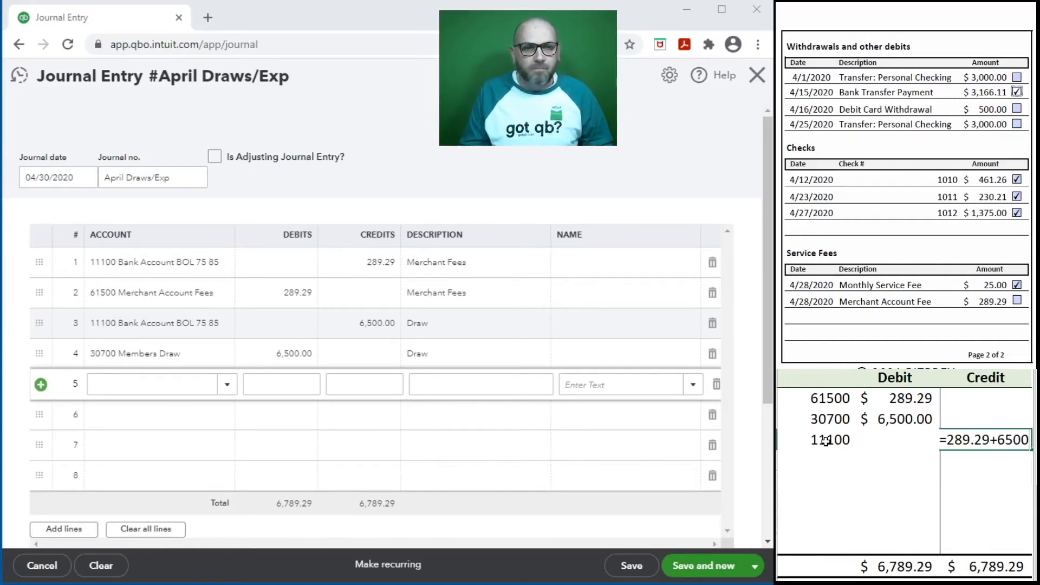
key("Return")
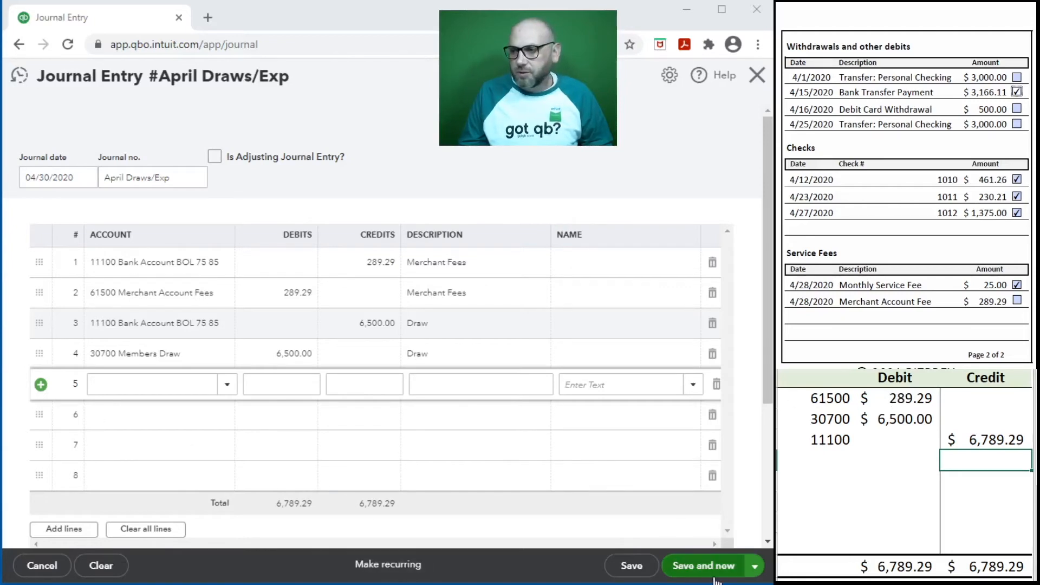
Save the April Draws/Exp journal entry and close the journal form to return to the bank reconciliation
left_click(698, 567)
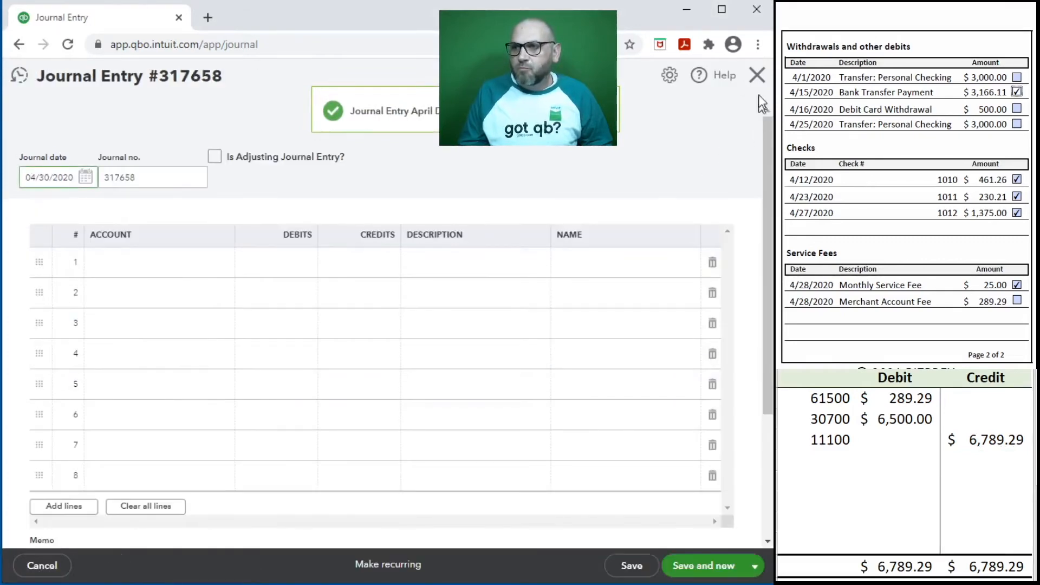
left_click(756, 75)
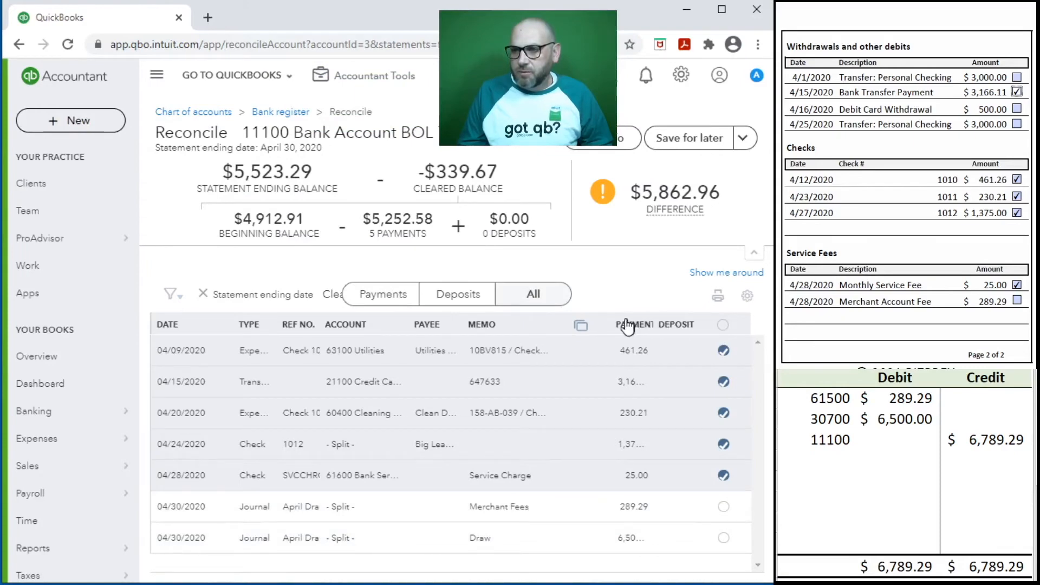
Widen the Payment (USD) and Deposit (USD) columns of the reconciliation list so their full headings and amounts fit
left_click_drag(608, 324, 583, 328)
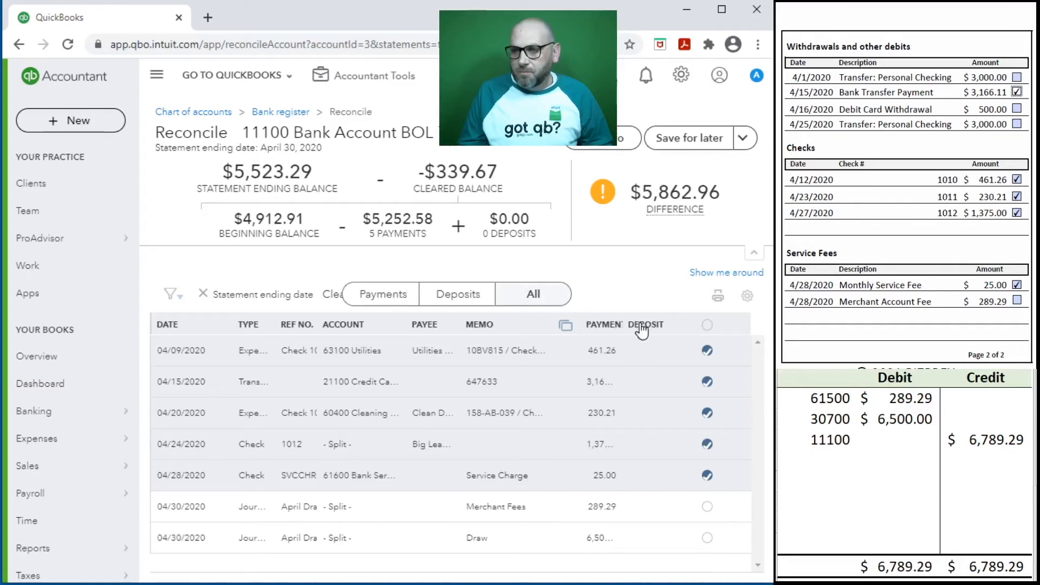
mouse_move(657, 325)
left_mouse_down()
mouse_move(673, 332)
mouse_move(673, 323)
left_mouse_up()
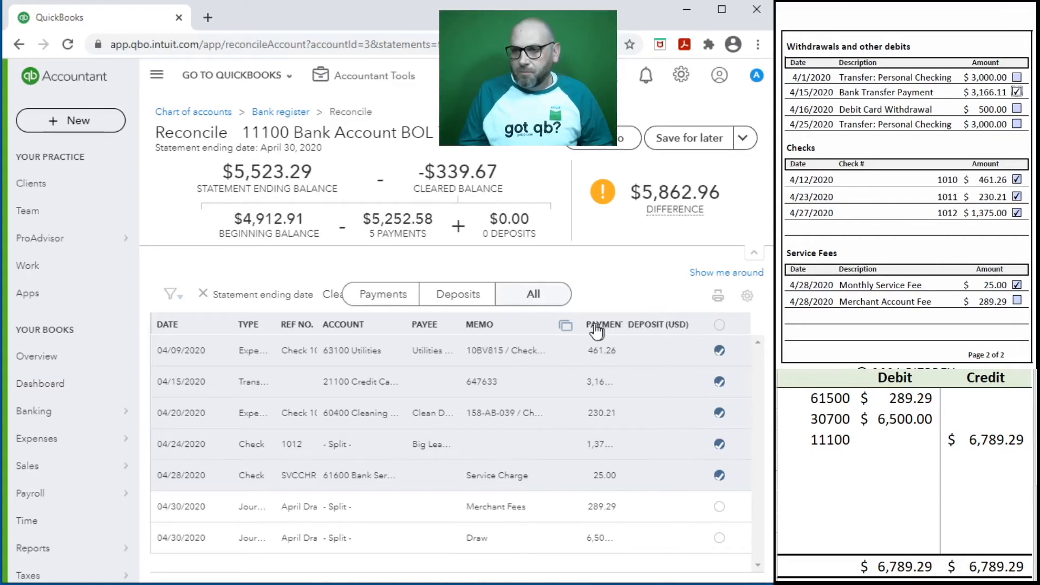
left_click_drag(579, 320, 624, 326)
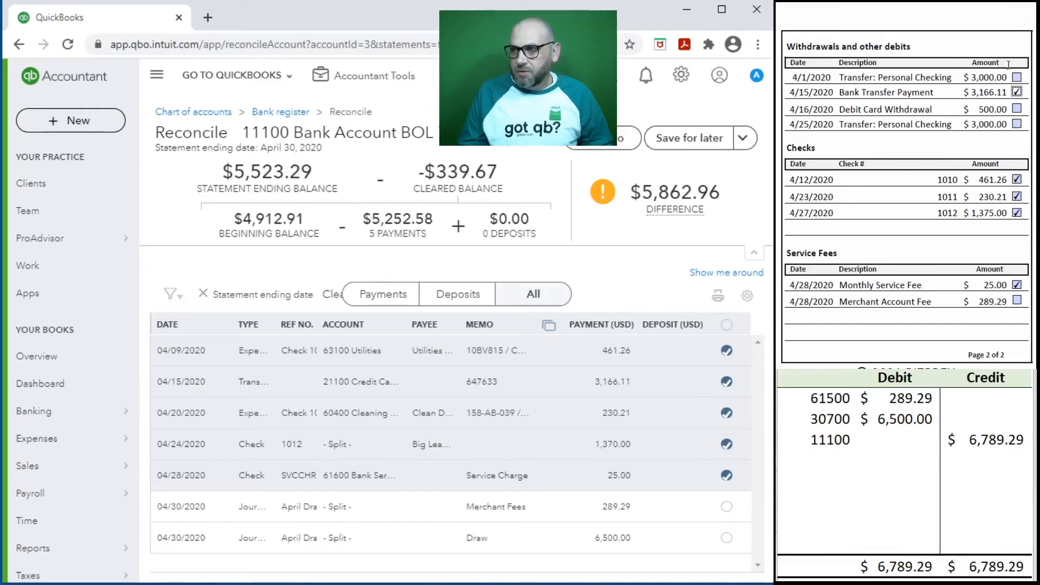
Tick the three draws and the merchant account fee on the statement, and mark the Draw and Merchant Fees journal lines as cleared
left_click(1017, 123)
left_click(1016, 108)
left_click(1017, 77)
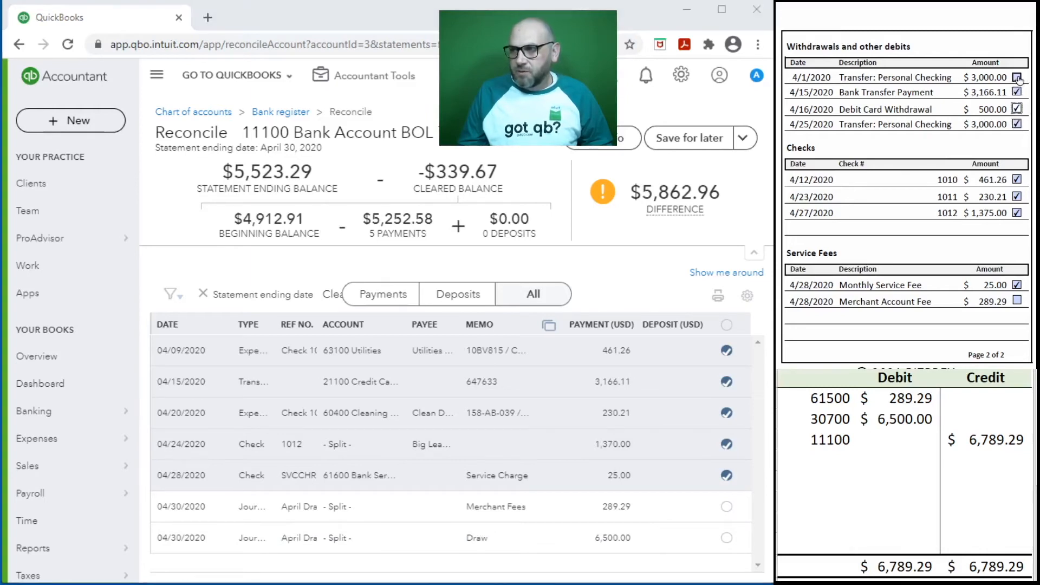
left_click(726, 537)
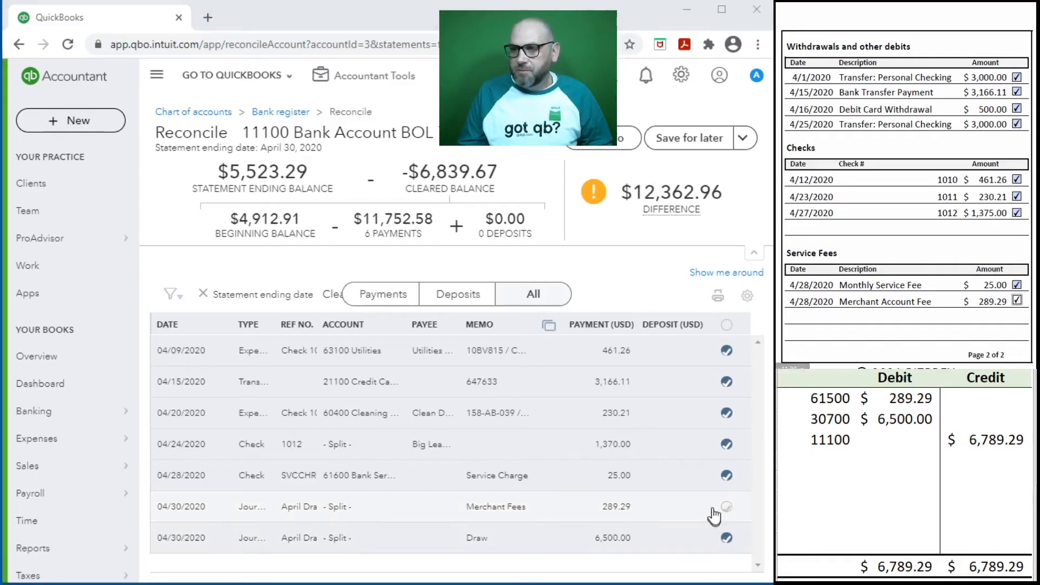
left_click(725, 507)
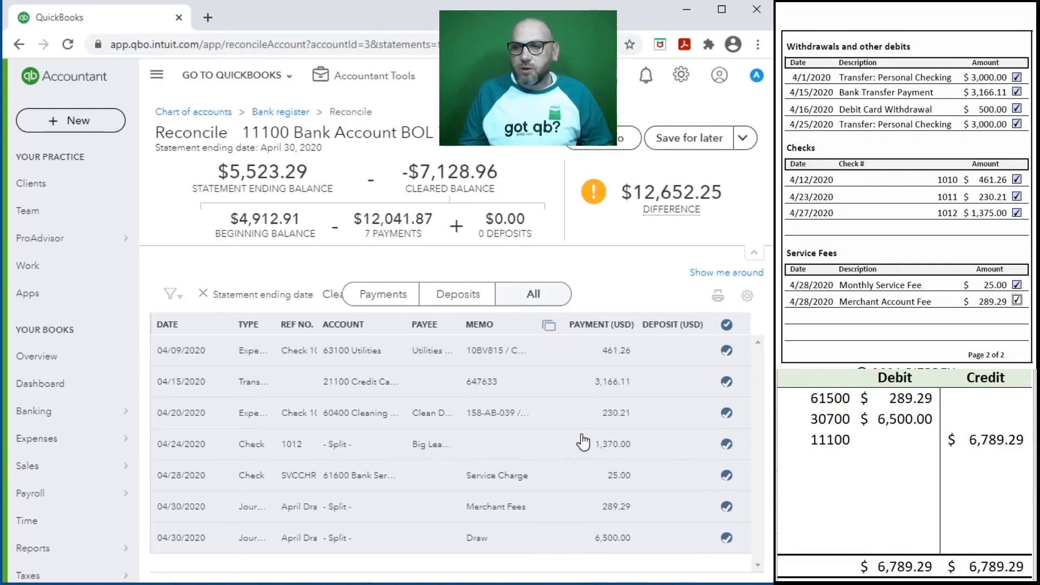
Clear the account numbers and amounts from the debit and credit worksheet
mouse_move(82, 463)
left_click_drag(977, 439, 831, 408)
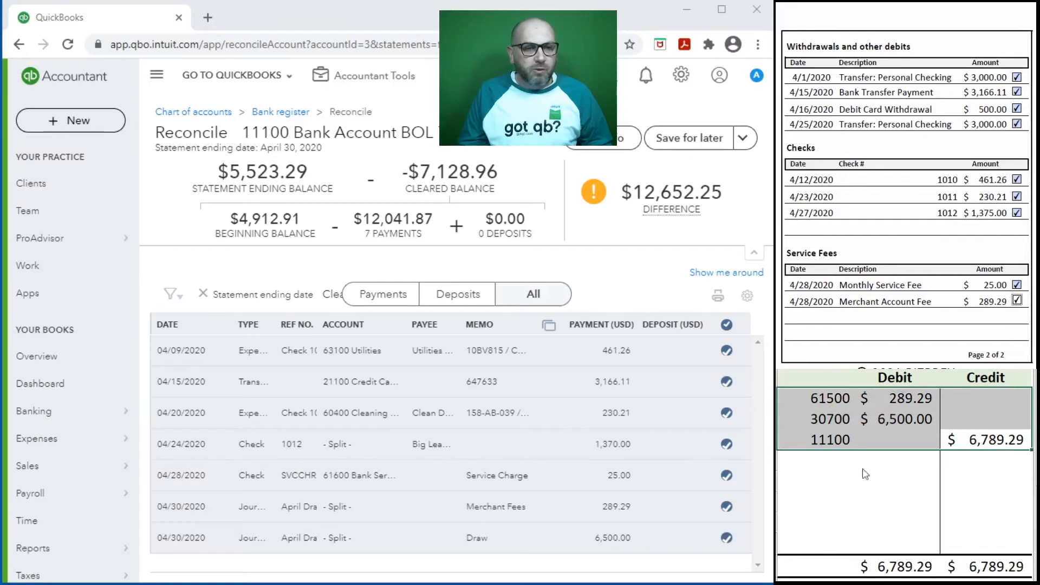
key("Delete")
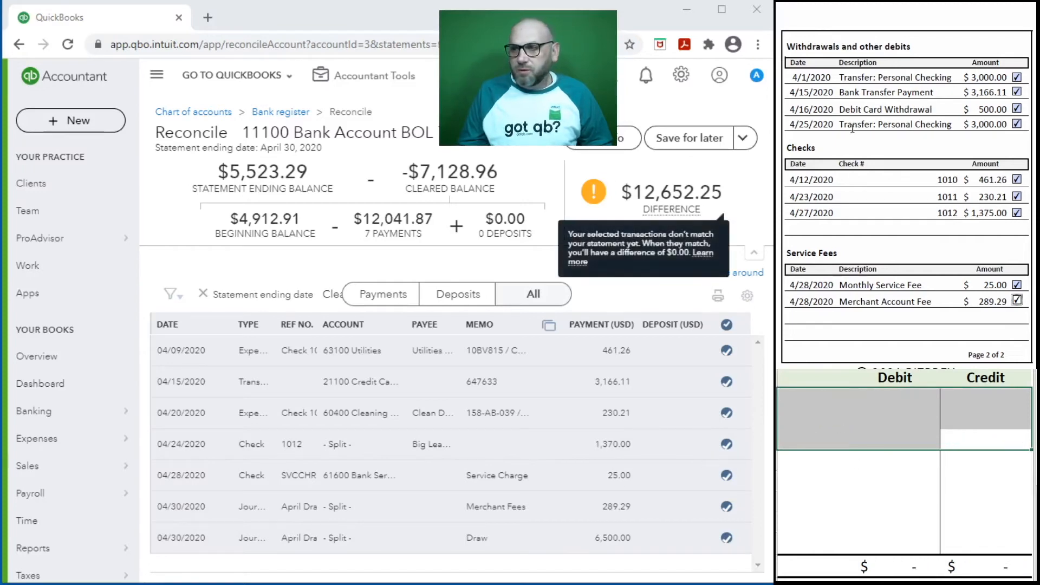
Return to the statement's first page and start a journal entry dated 04/30/2020 with the journal number April deposits
scroll(914, 172, "up", 10)
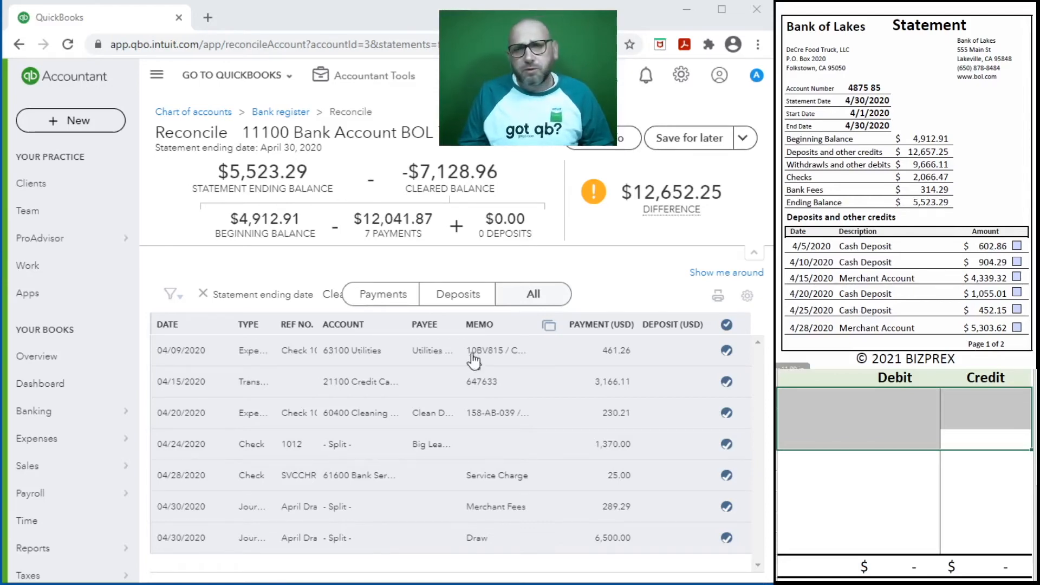
left_click(366, 80)
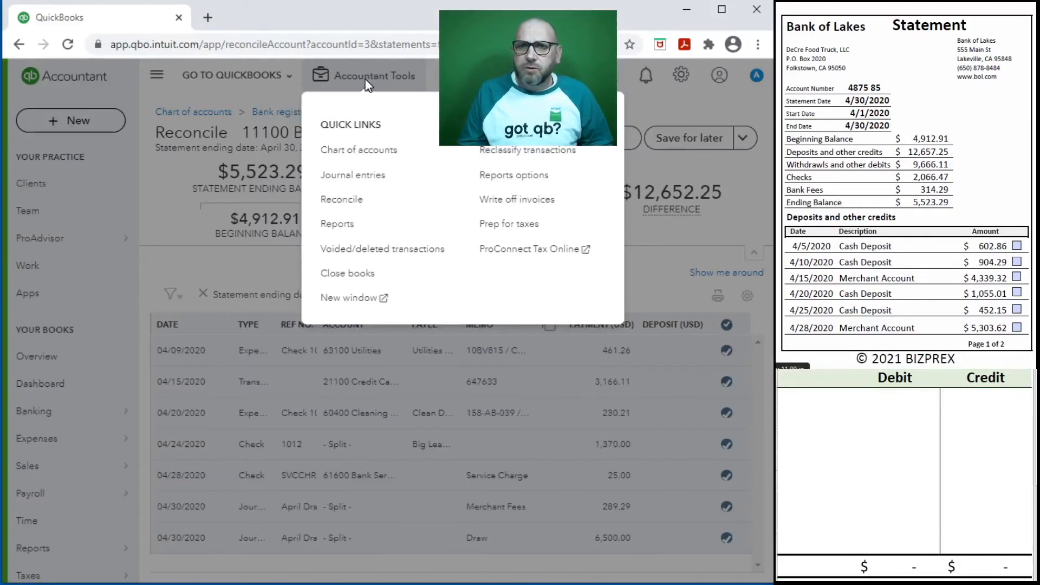
left_click(355, 175)
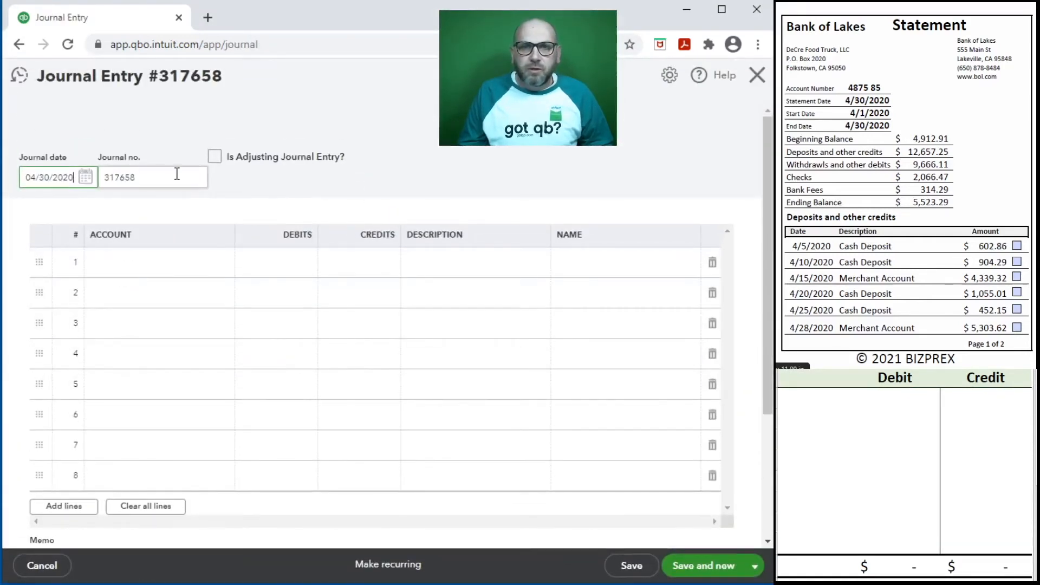
key("Tab")
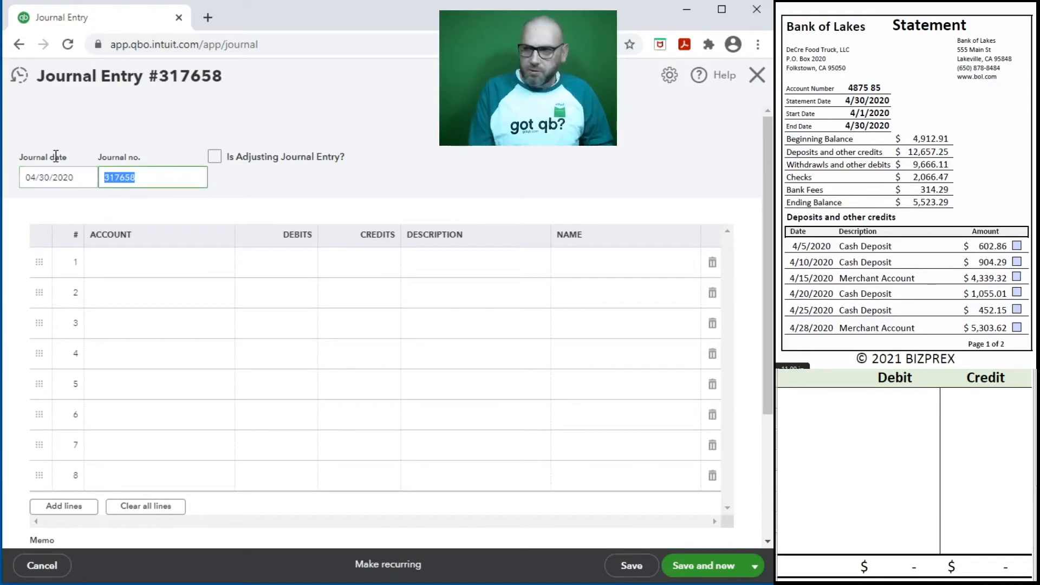
type("April deposits")
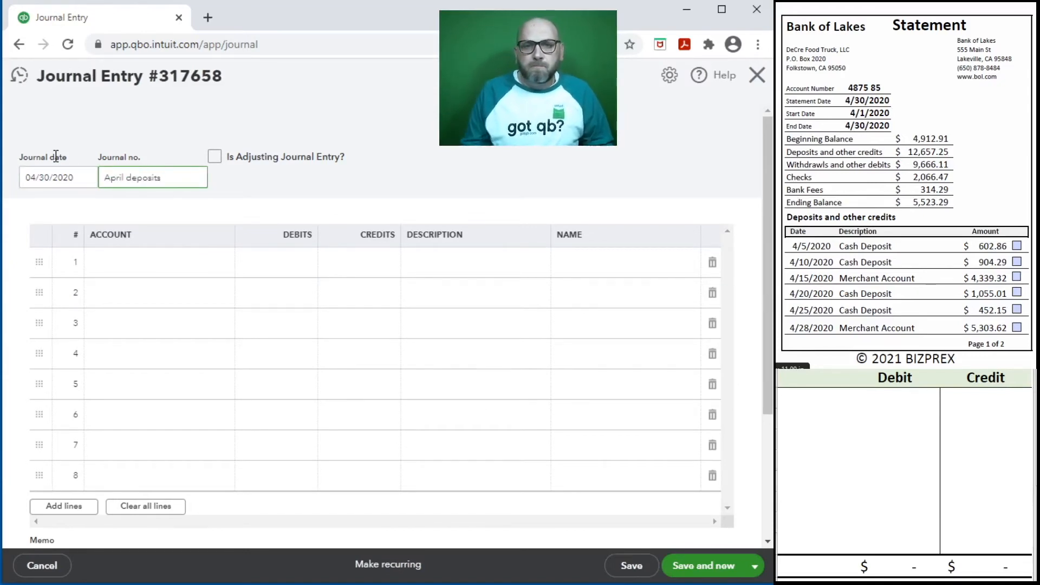
Fill the first journal line with 11100 Bank Account BOL, a debit of 12,657.25 and the description April Sales
left_click(56, 156)
left_click(128, 269)
left_click(146, 263)
type("11")
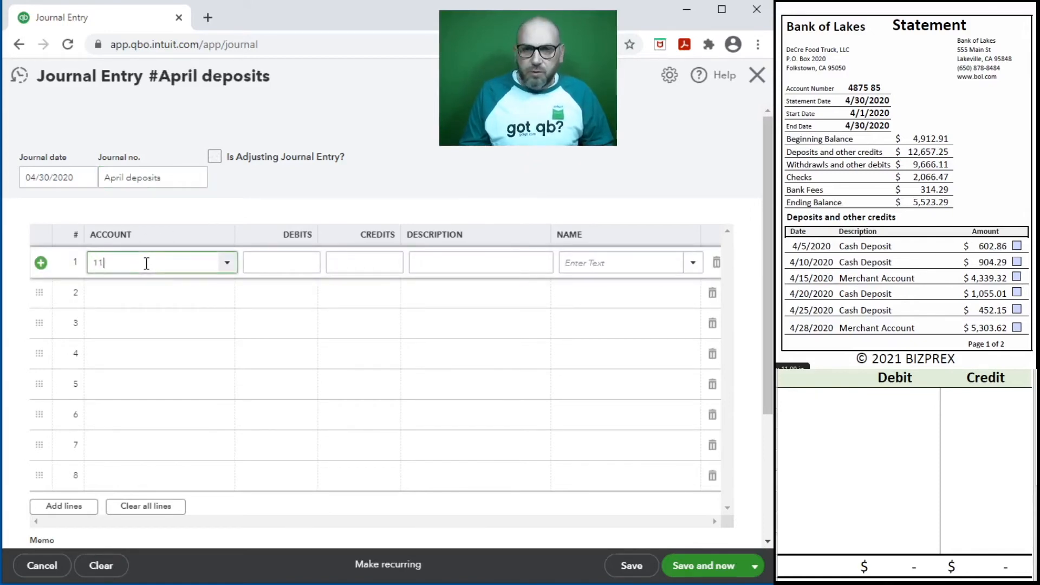
type("100 Bank Account BOL 75")
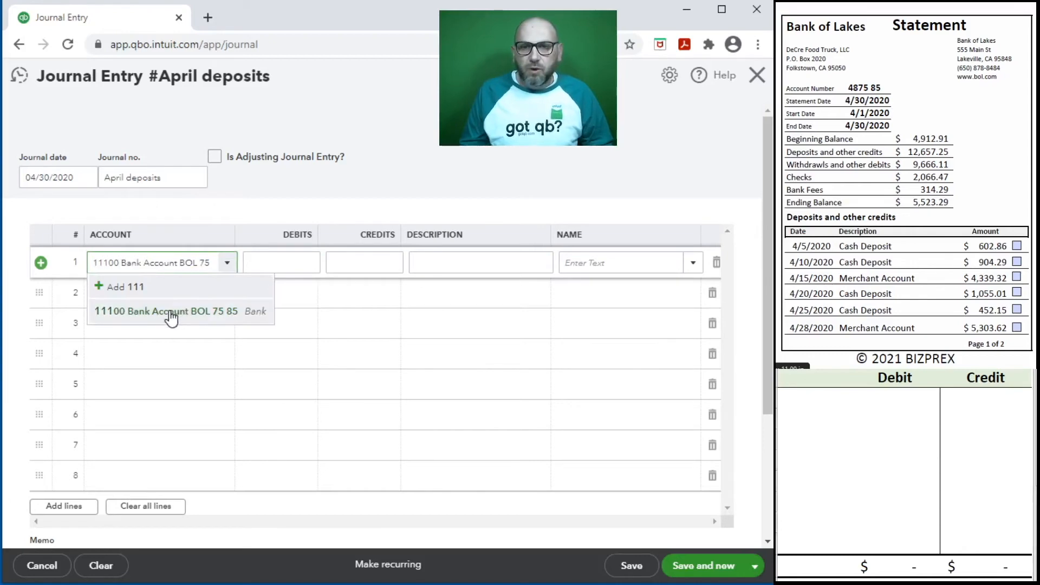
left_click(171, 313)
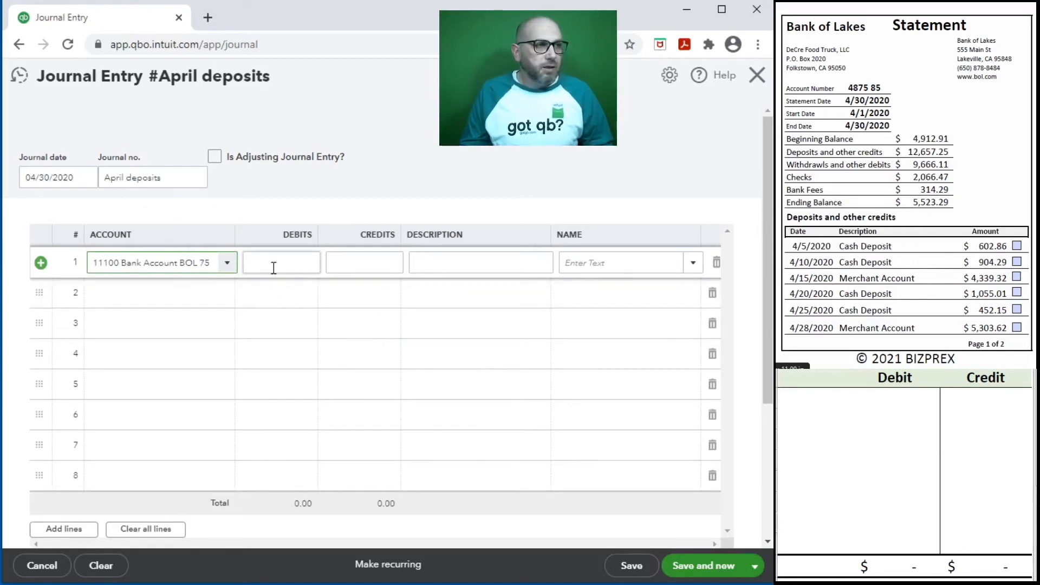
left_click(274, 268)
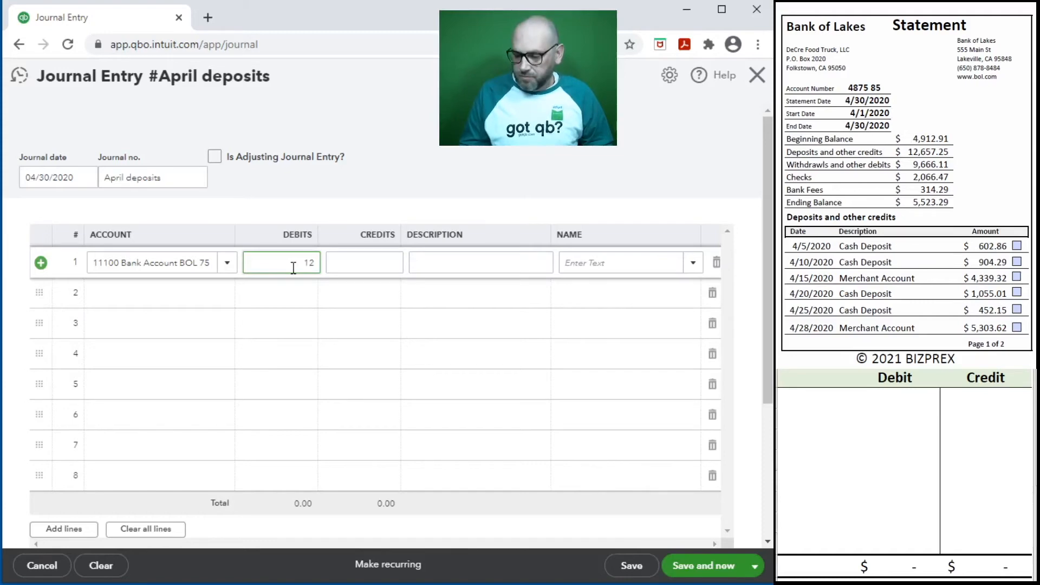
type(".25")
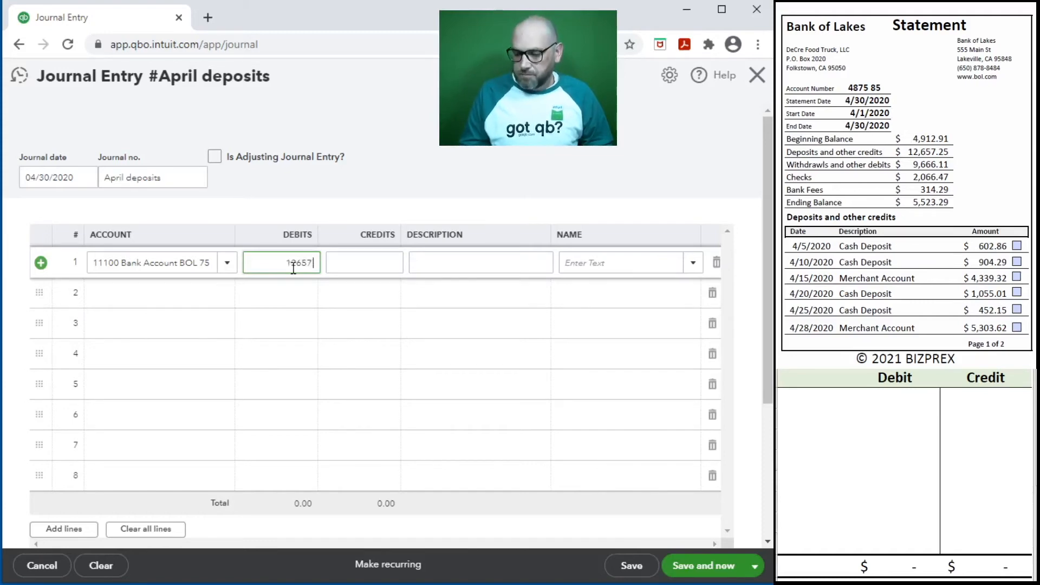
key("Tab")
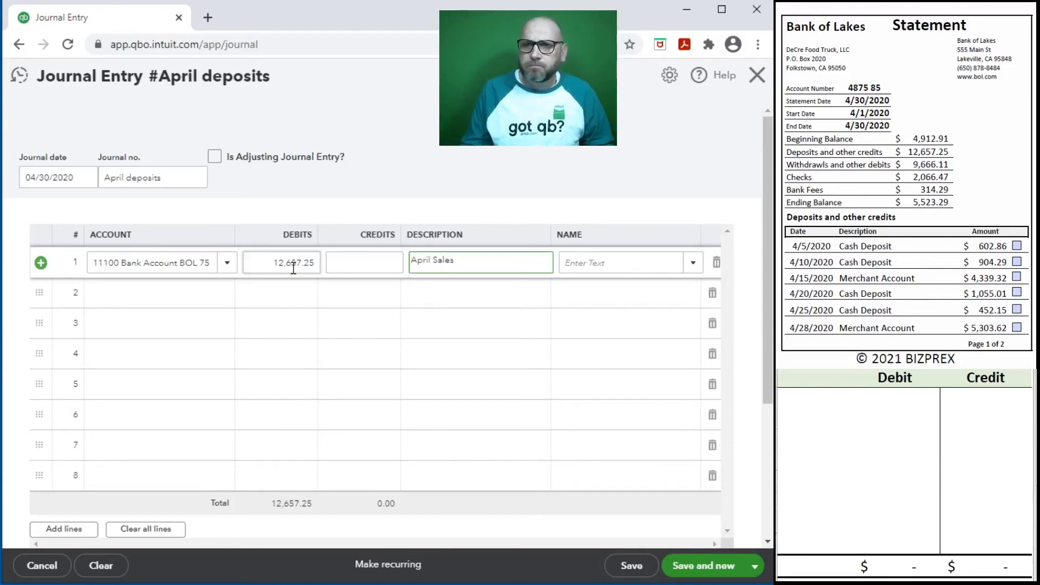
Fill the second journal line with the 41100 Sales account for the 12,657.25 credit
left_click(116, 295)
type("Sa")
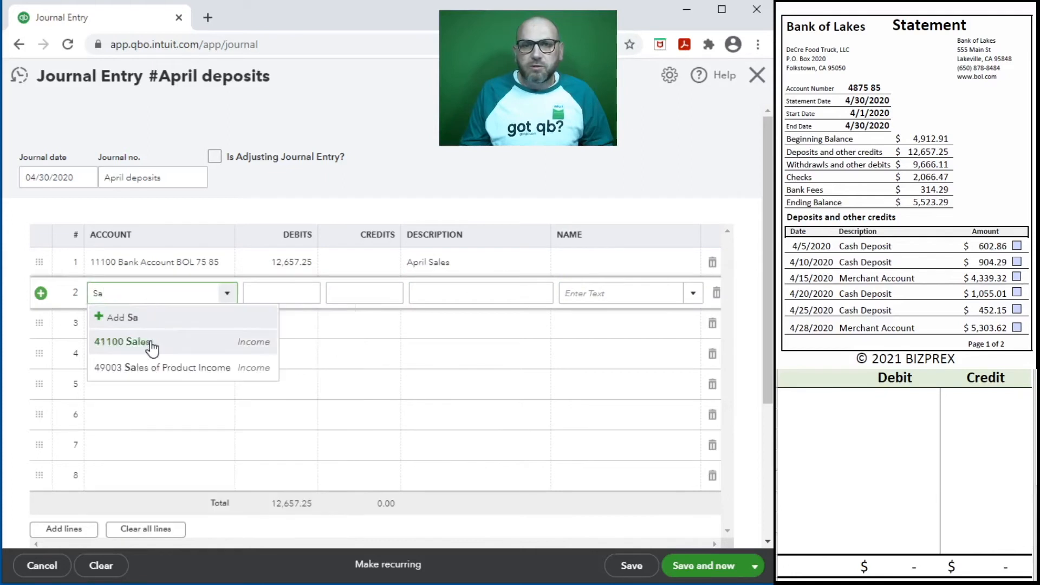
left_click(152, 348)
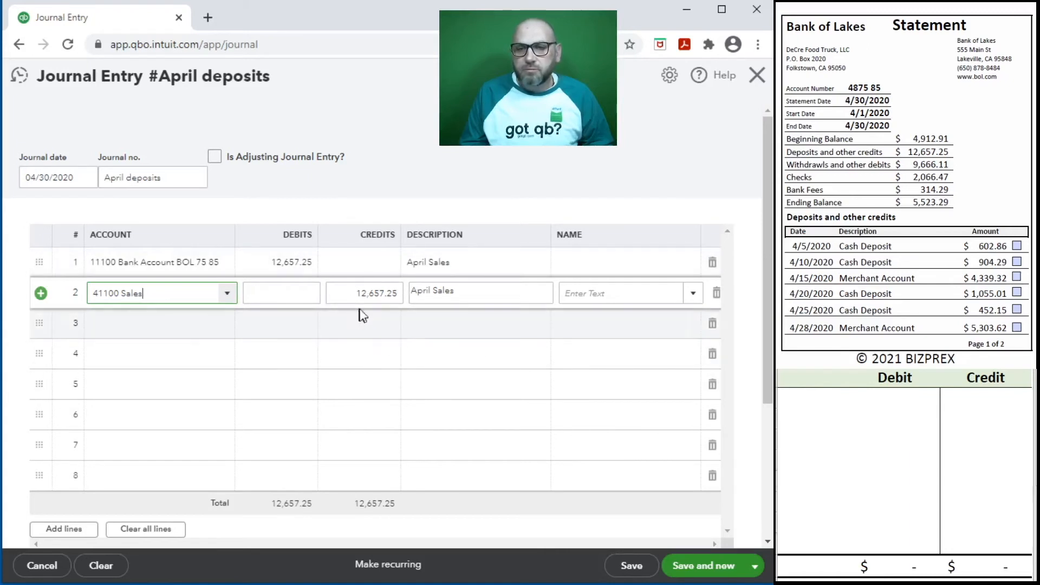
Record account 11100 with a debit of 12,657.25 on the first row of the debit and credit worksheet
left_click(838, 405)
left_click(834, 406)
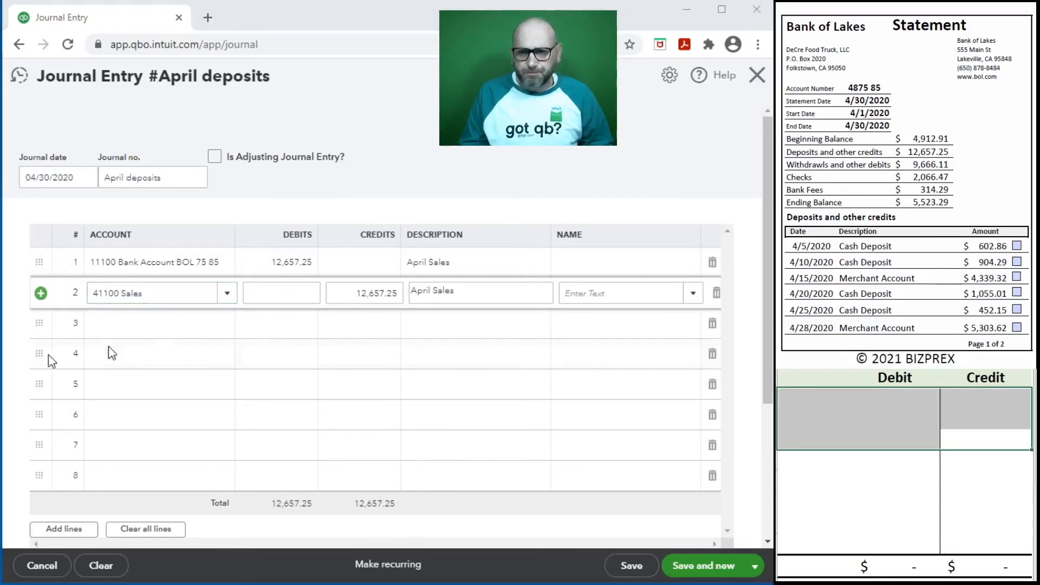
left_click(878, 397)
left_click(800, 396)
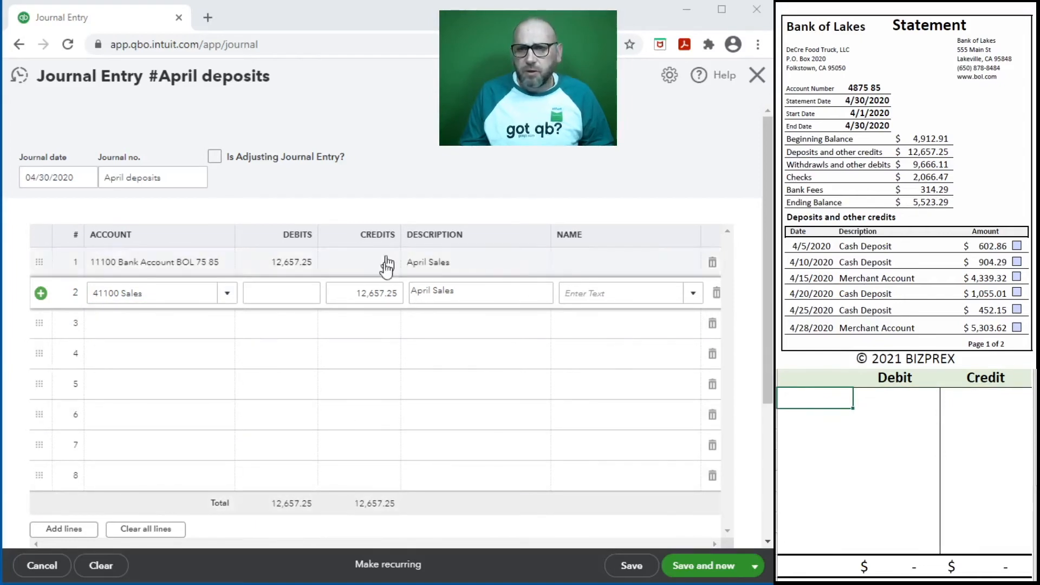
left_click(360, 324)
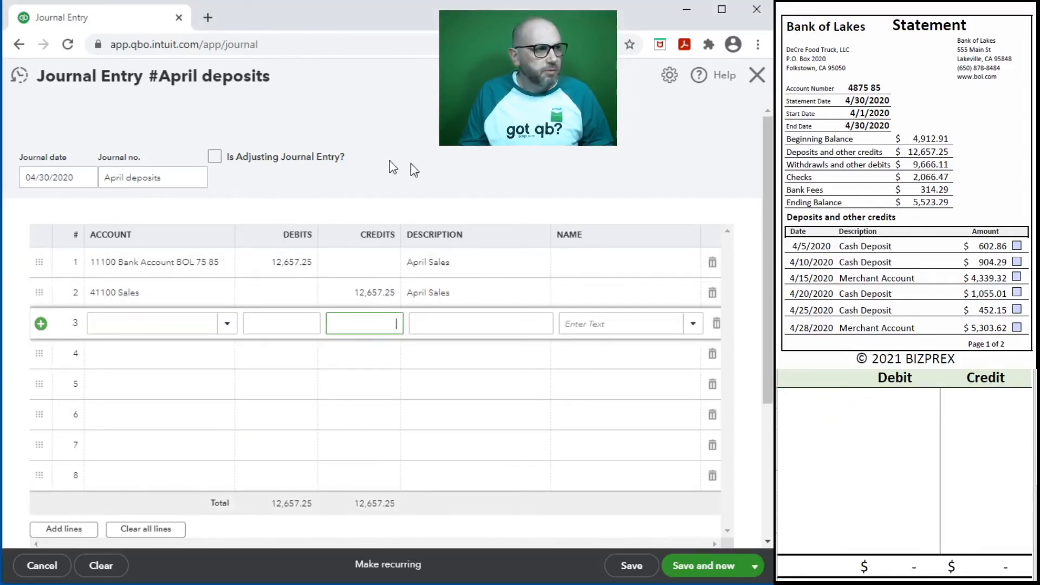
left_click(810, 406)
type("11100")
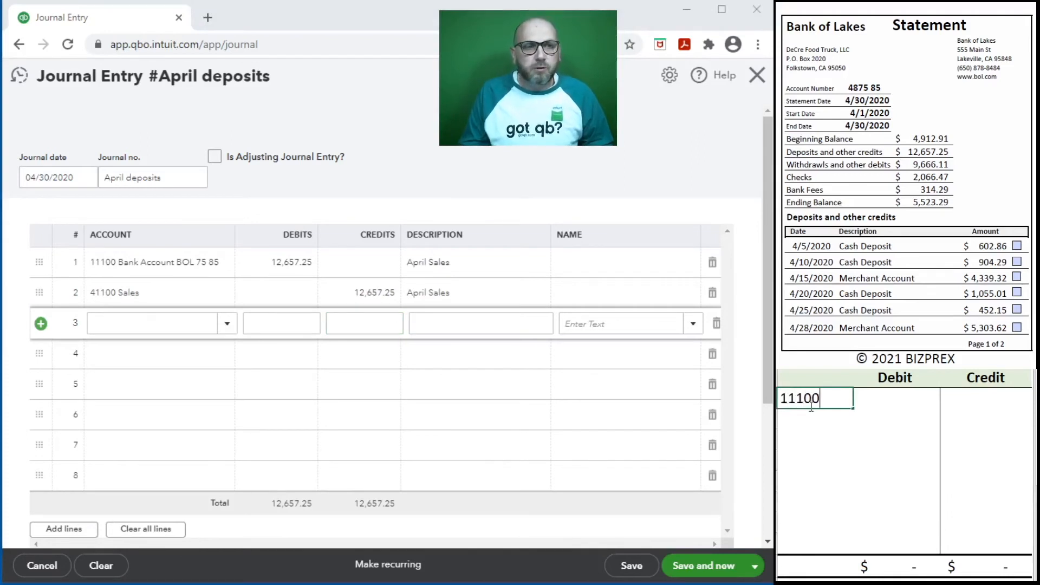
key("Tab")
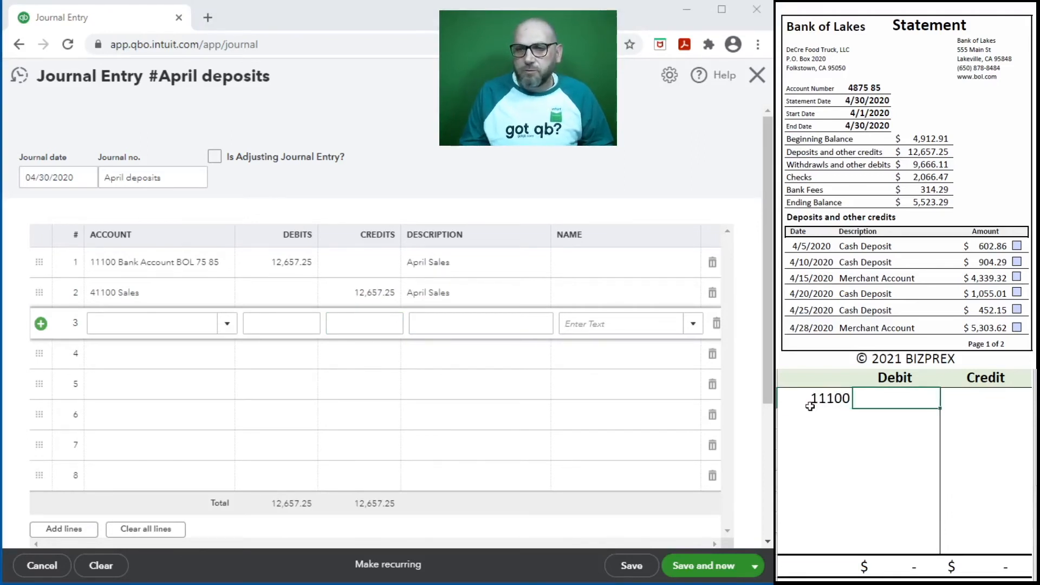
type("12657.25")
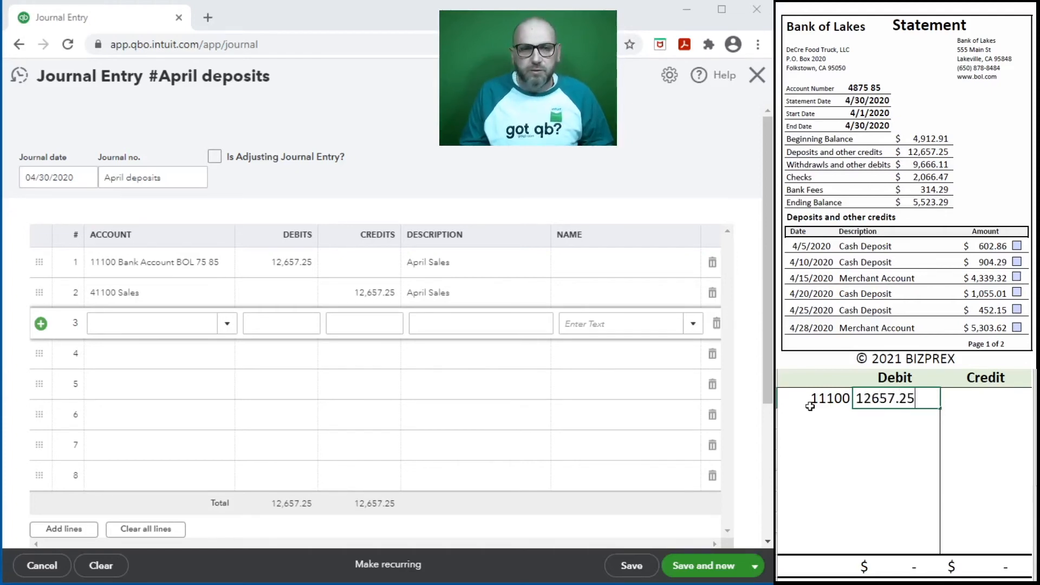
key("Return")
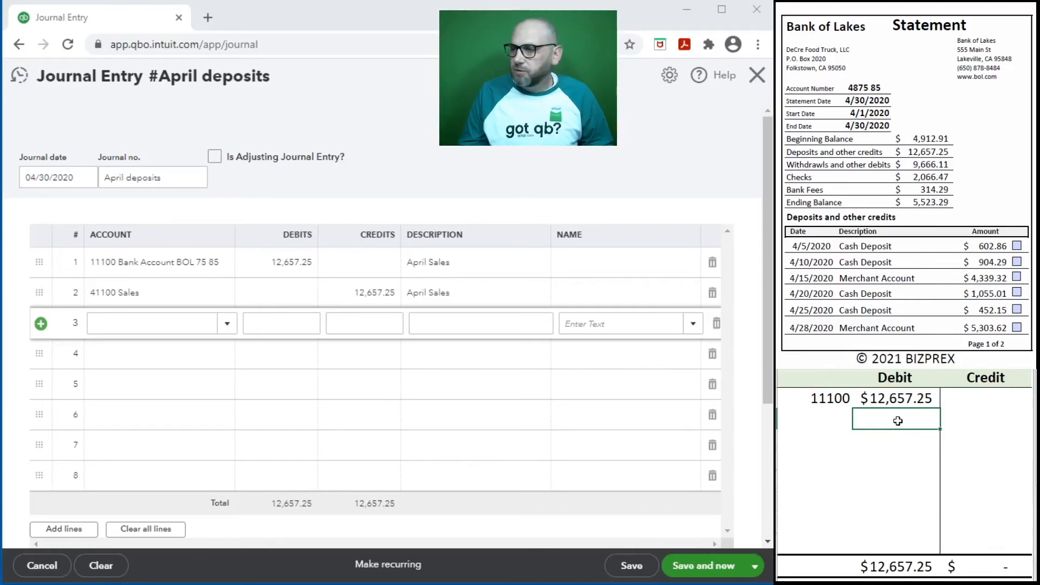
Record account 41100 with a credit of 12,657.25 on the worksheet's second row, and save the April deposits journal entry
left_click(826, 415)
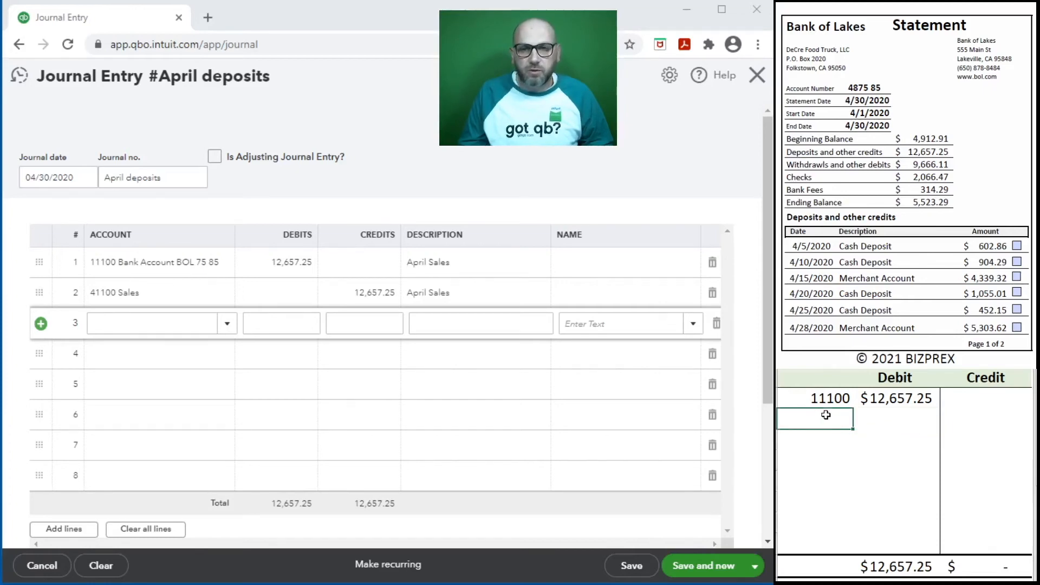
type("41100")
key("Tab")
key("Tab")
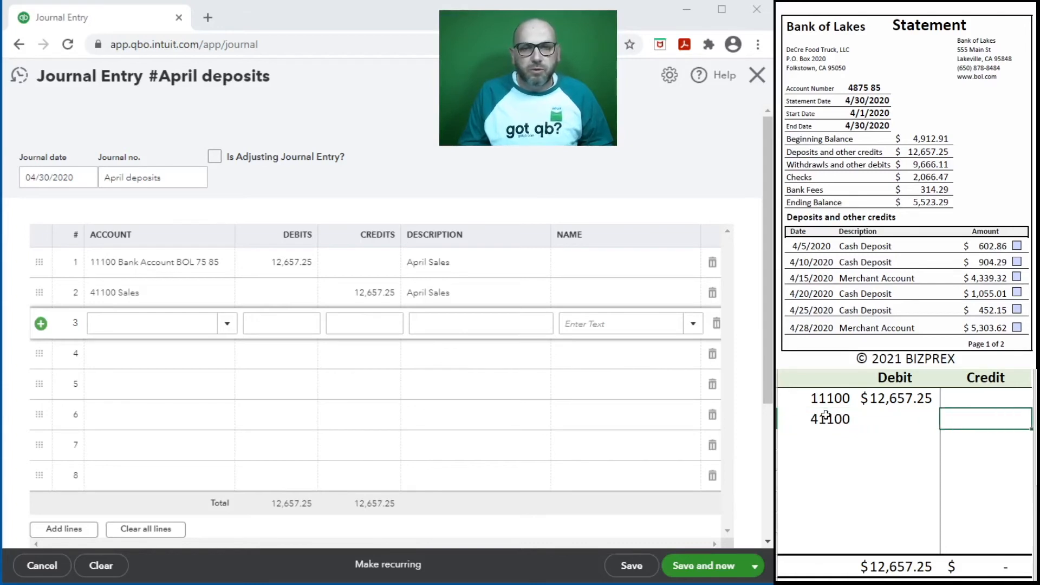
type("12,657.25")
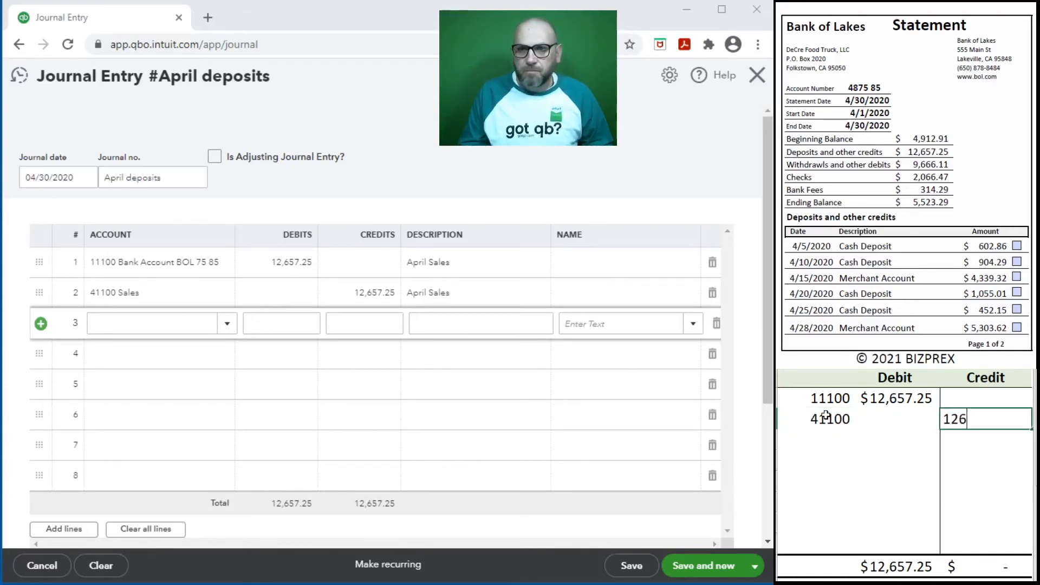
key("Return")
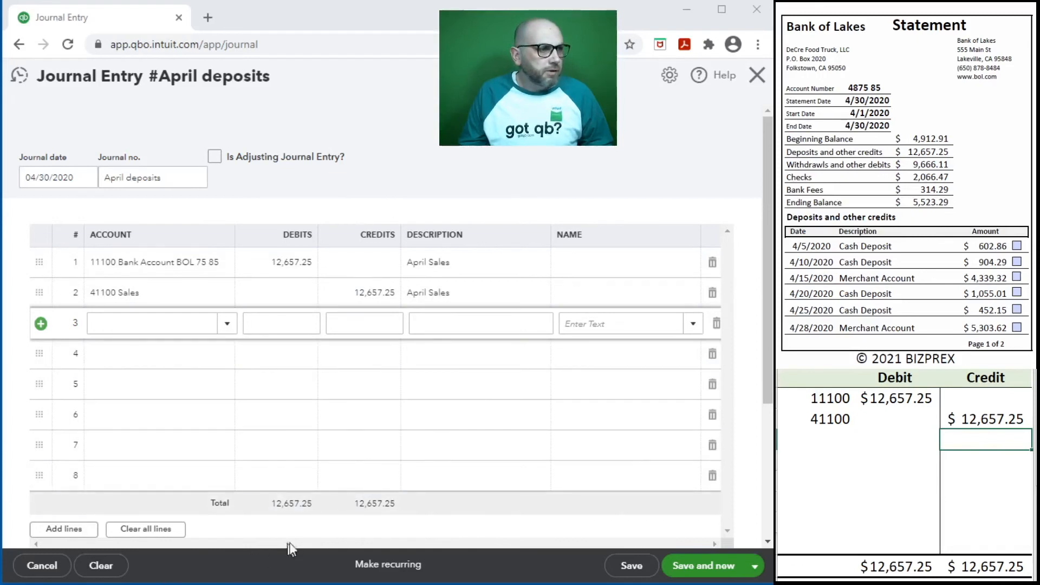
left_click(702, 569)
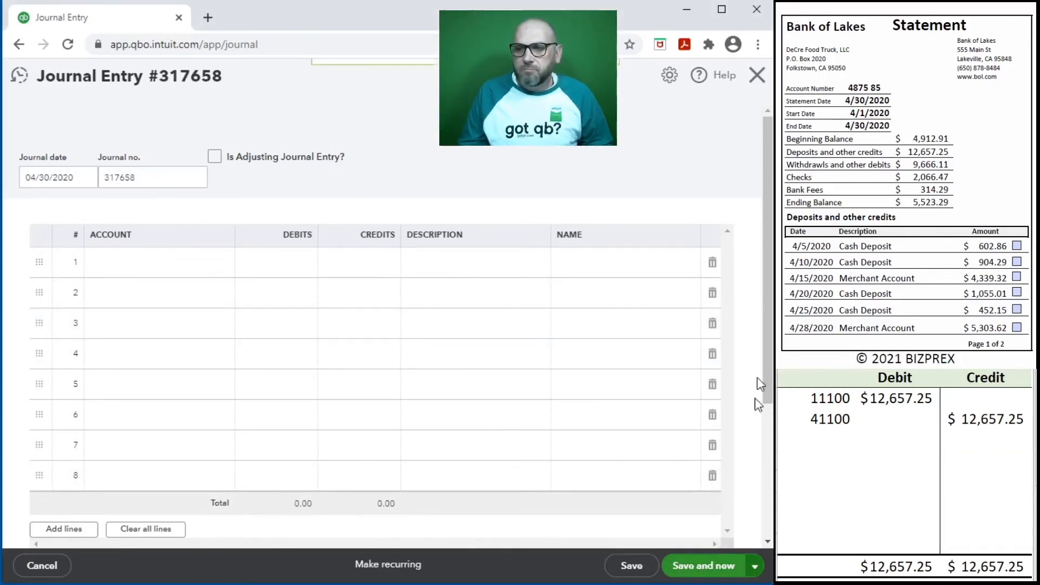
Clear the 11100 and 41100 rows from the debit and credit worksheet
left_click(969, 432)
left_click_drag(967, 422, 819, 399)
key("Delete")
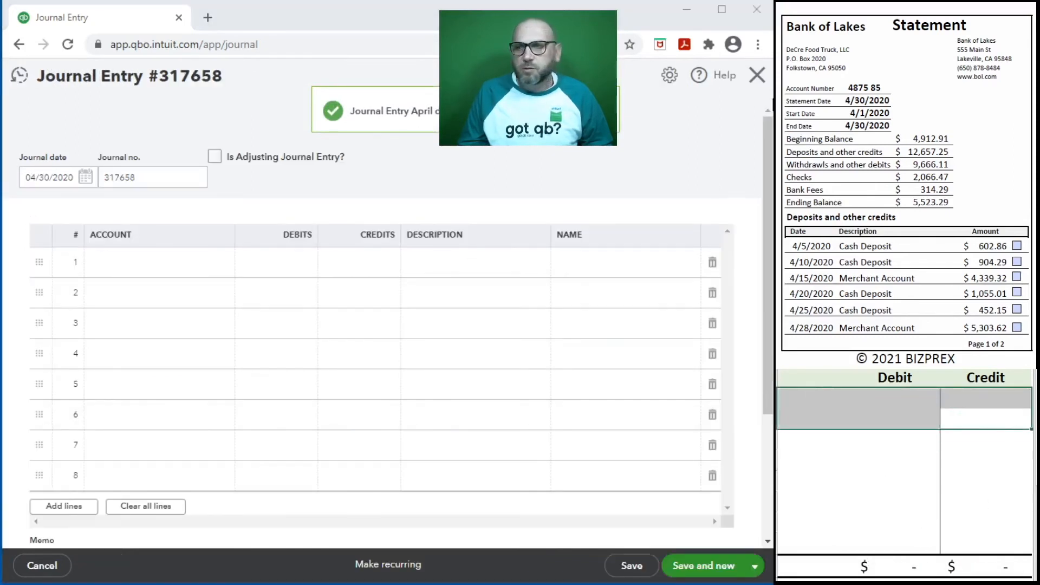
Close the blank journal entry and widen the Deposit (USD) column of the reconciliation list
left_click(756, 75)
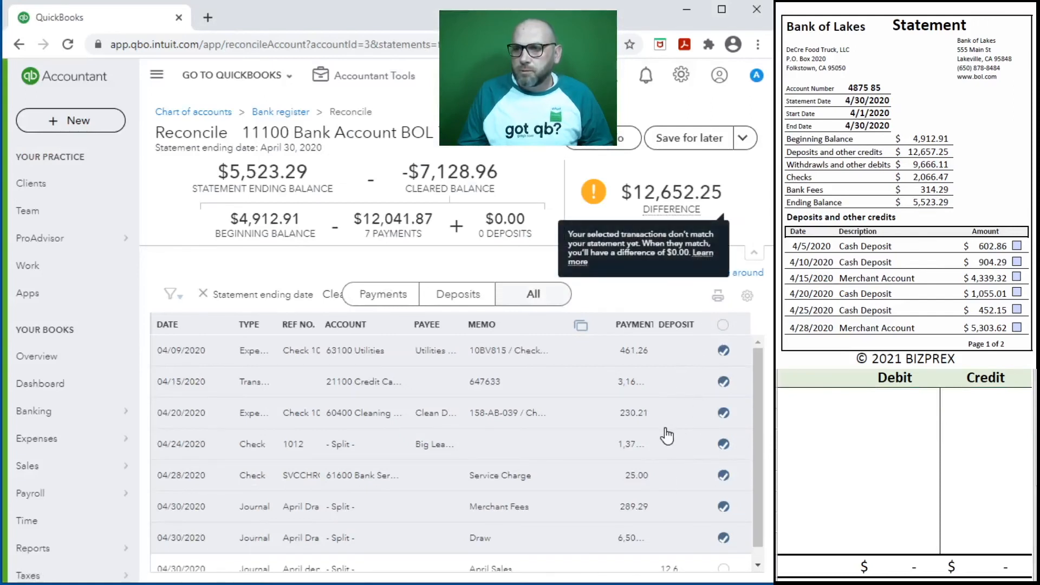
scroll(666, 433, "down", 1)
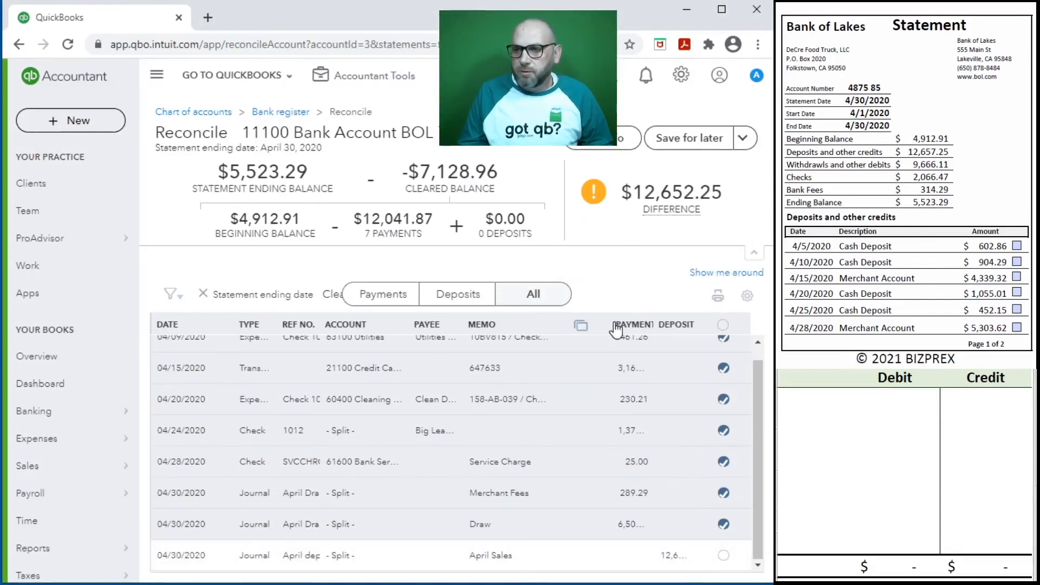
left_click_drag(604, 322, 588, 322)
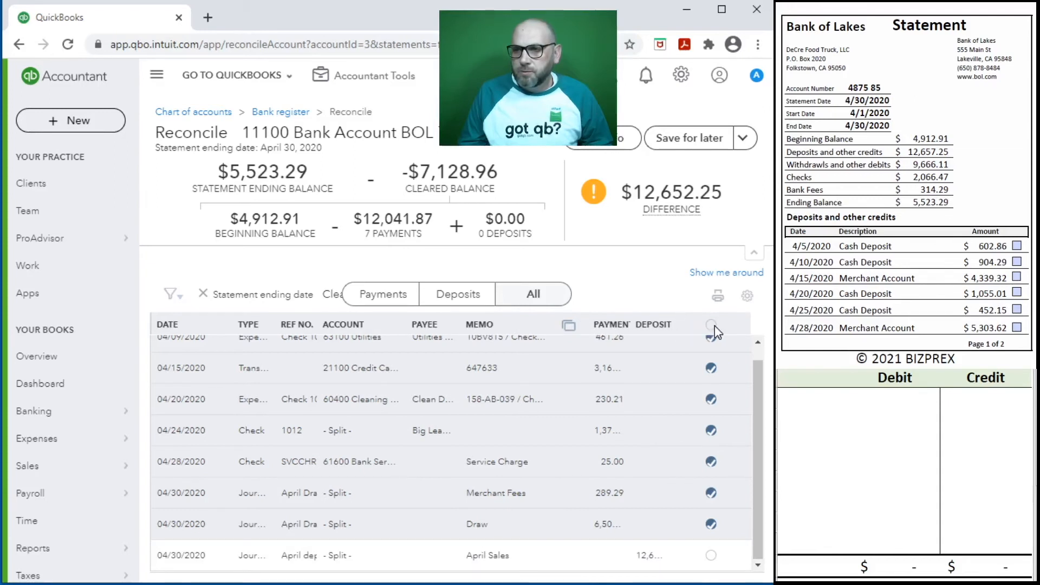
left_click_drag(660, 324, 688, 331)
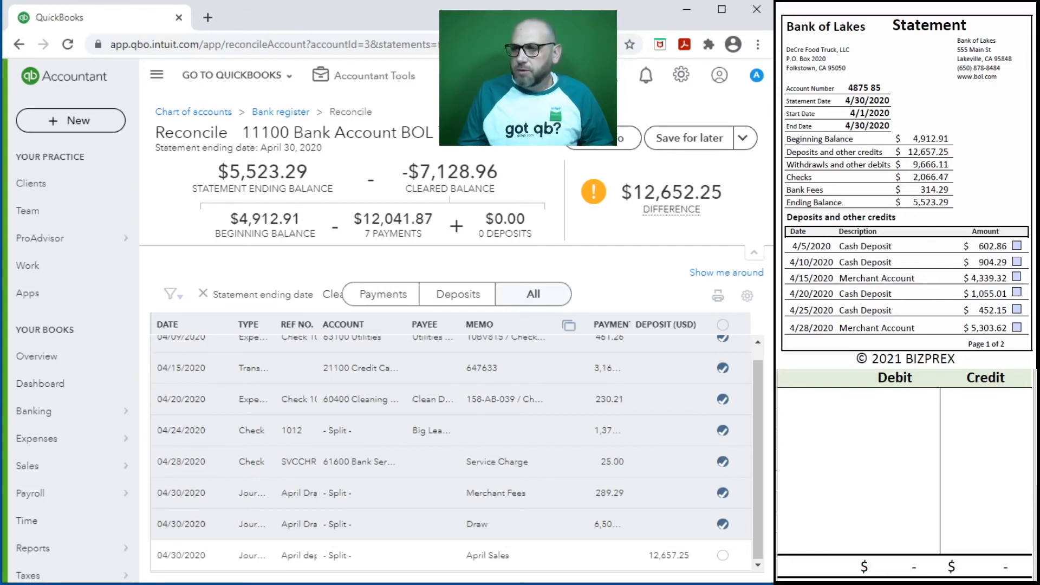
Mark the April Sales journal line as cleared and tick all six deposits from 4/5/2020 to 4/28/2020 on the statement
left_click(722, 554)
left_click(1016, 245)
left_click(1017, 262)
left_click(1016, 278)
left_click(1017, 293)
left_click(1016, 309)
left_click(1016, 328)
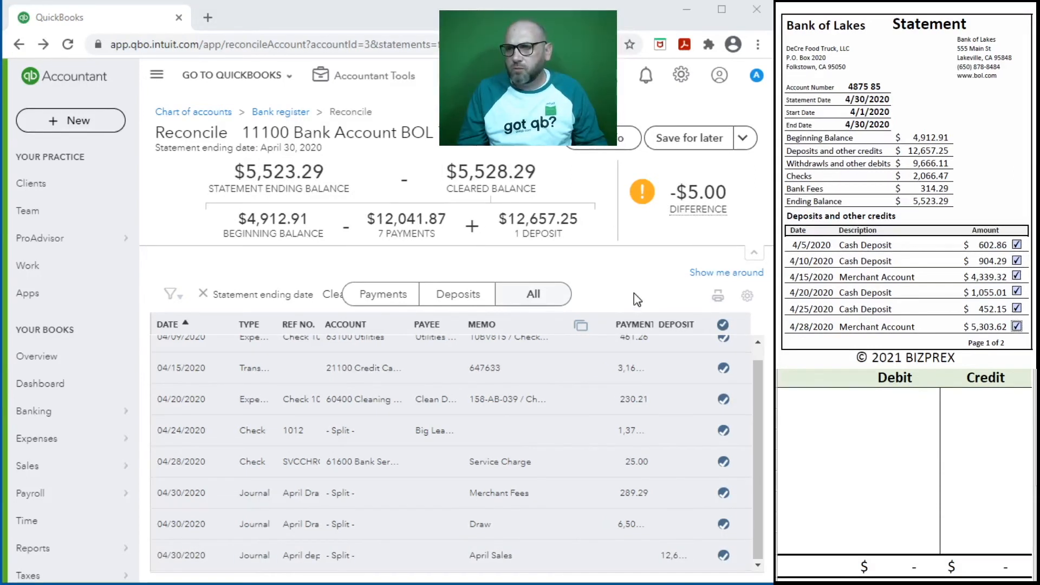
Widen both the Payment (USD) and Deposit (USD) columns so the cleared amounts can be read in full
mouse_move(652, 225)
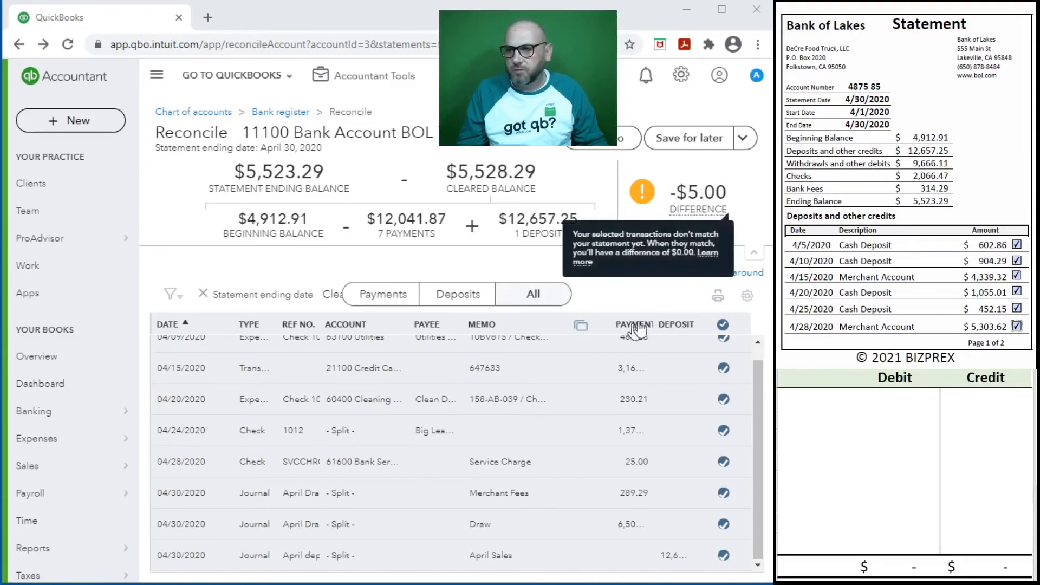
left_click_drag(608, 319, 585, 319)
left_click_drag(659, 324, 700, 324)
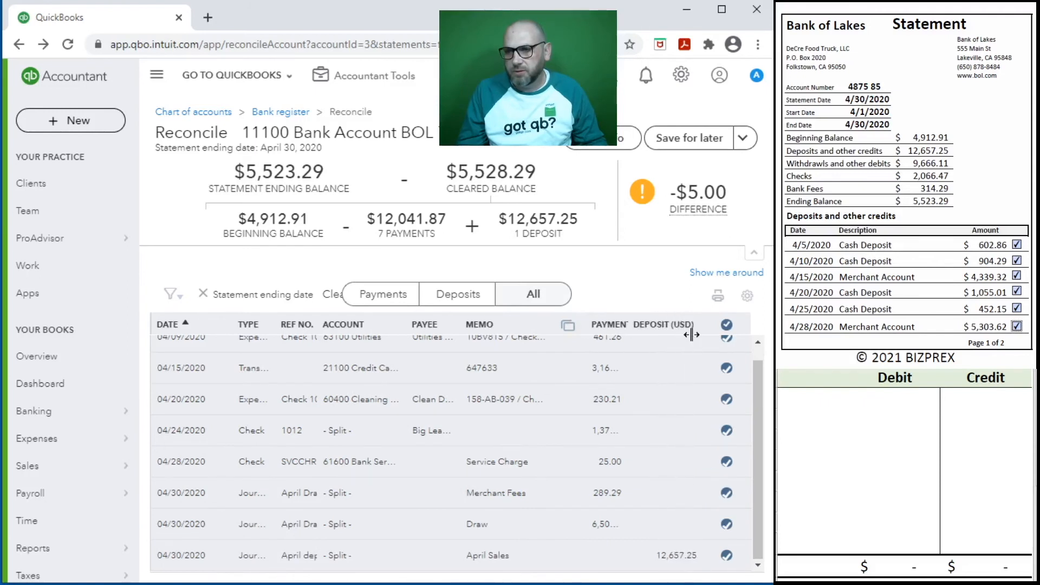
left_click_drag(617, 324, 658, 327)
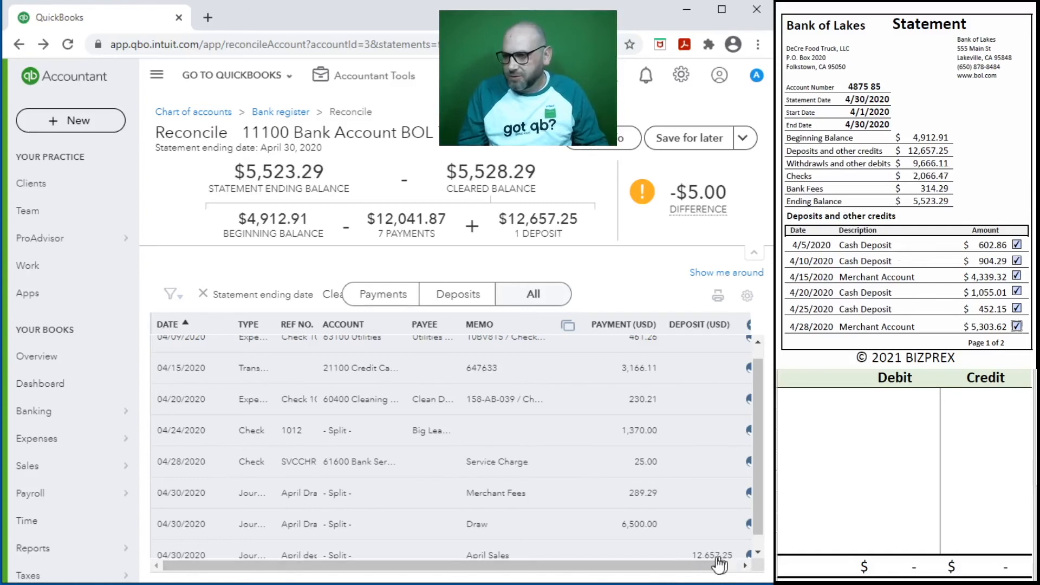
Compare the statement's withdrawals, checks and fees with the reconciliation list, and bring up the Big Lease Co invoice among the source documents
scroll(925, 166, "down", 10)
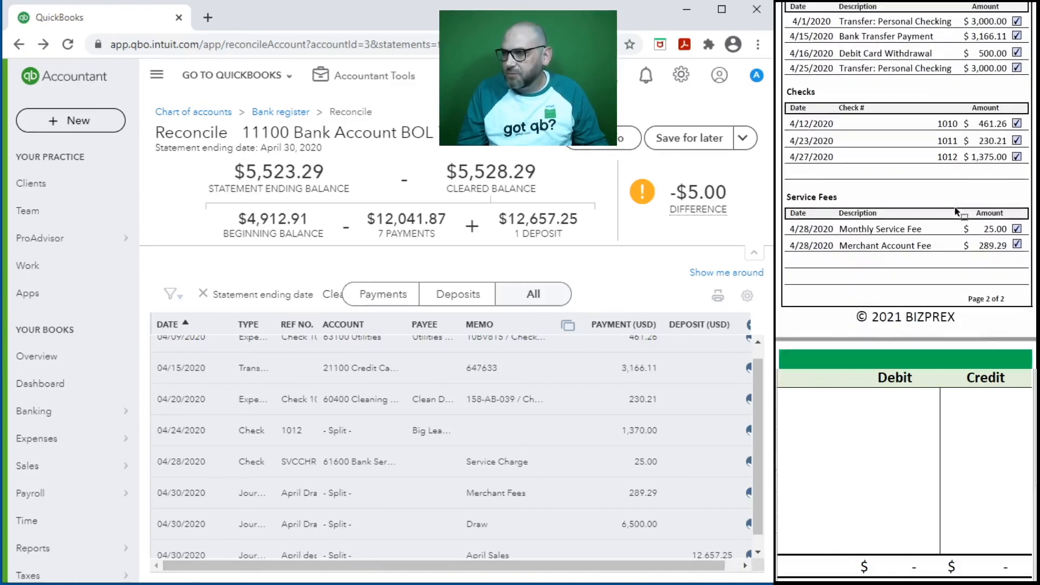
scroll(652, 490, "up", 1)
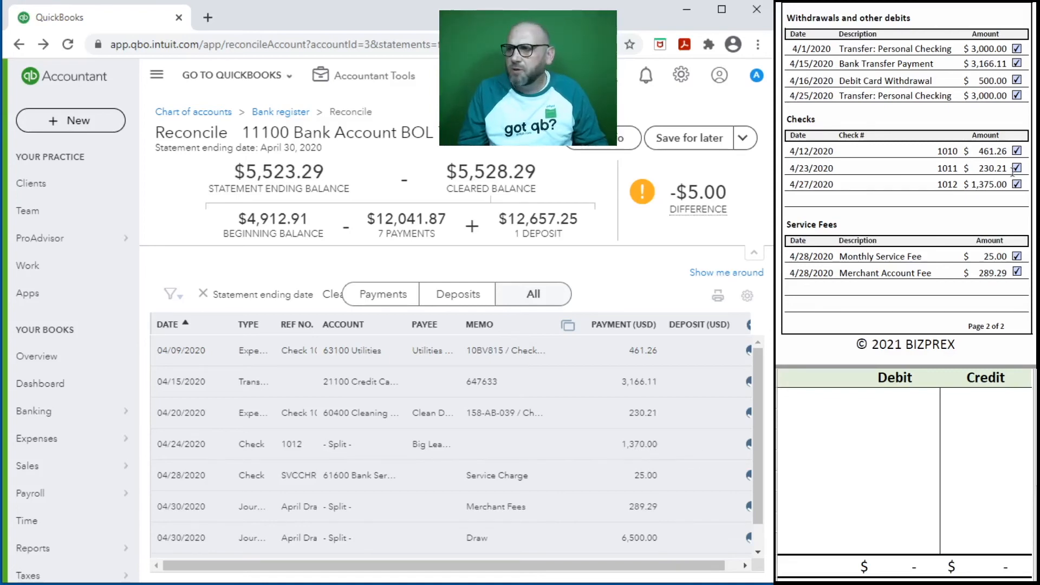
scroll(999, 182, "up", 15)
left_click_drag(1035, 292, 1032, 62)
scroll(996, 166, "down", 20)
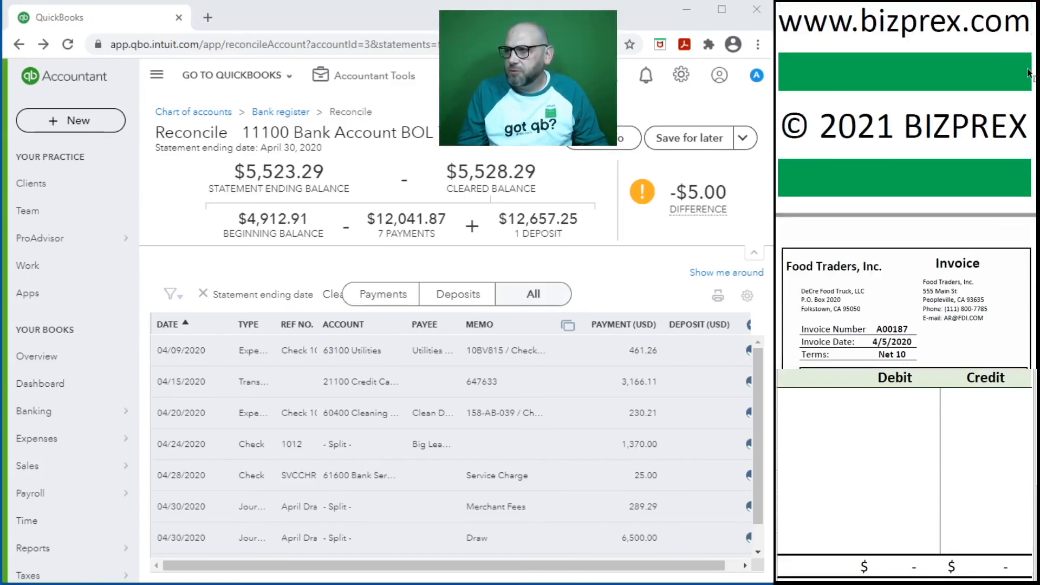
scroll(996, 166, "down", 10)
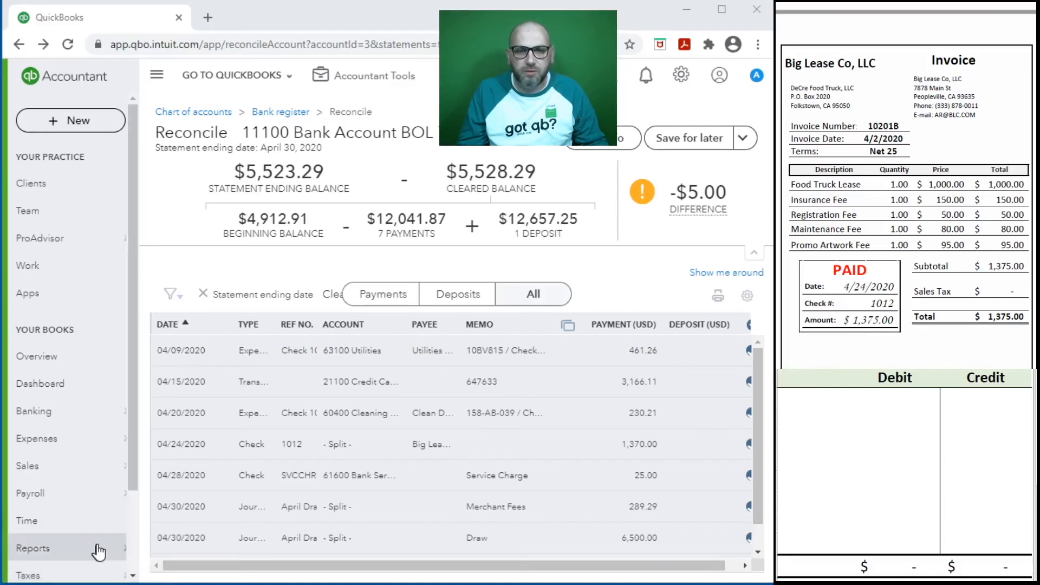
Open the Transaction List by Date report from the standard reports
mouse_move(100, 552)
left_click(193, 528)
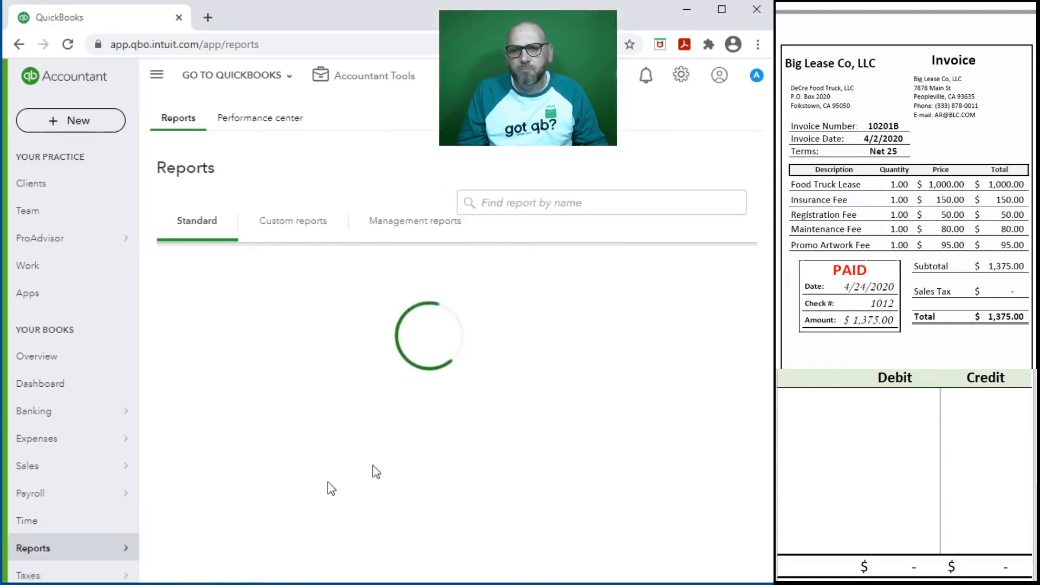
scroll(477, 403, "down", 20)
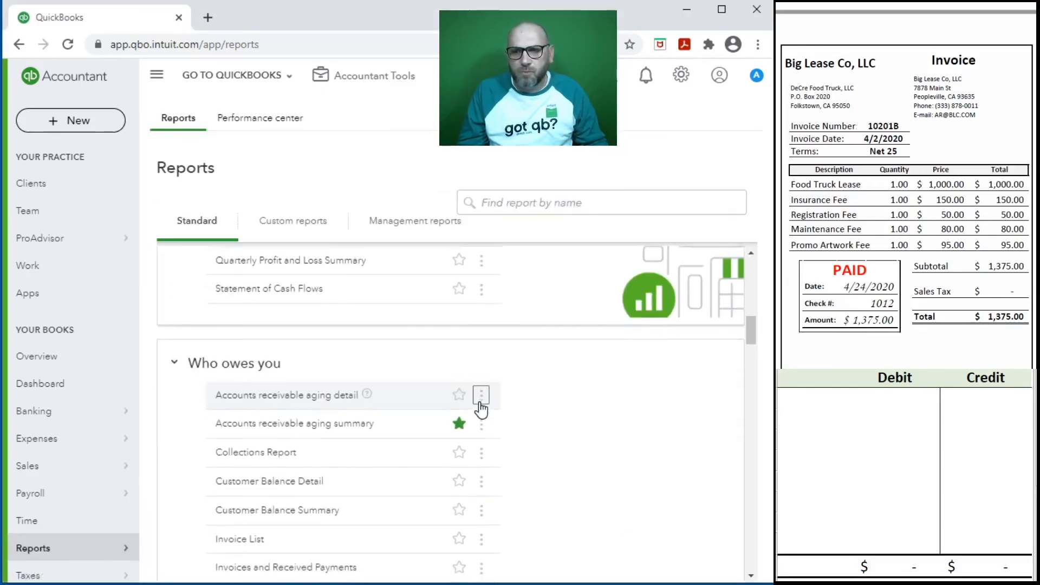
scroll(477, 413, "down", 6)
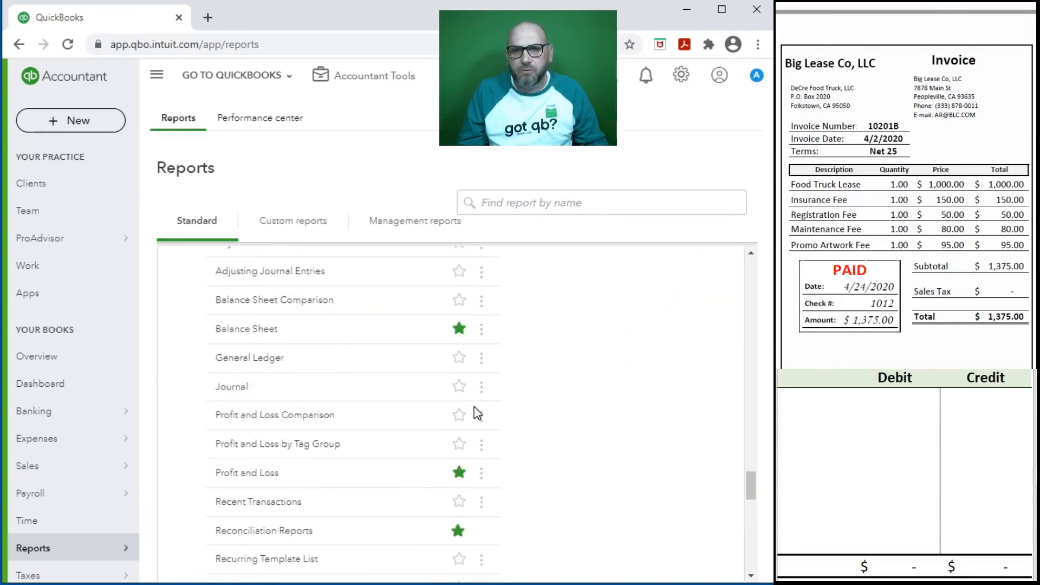
scroll(474, 413, "up", 3)
scroll(267, 415, "down", 5)
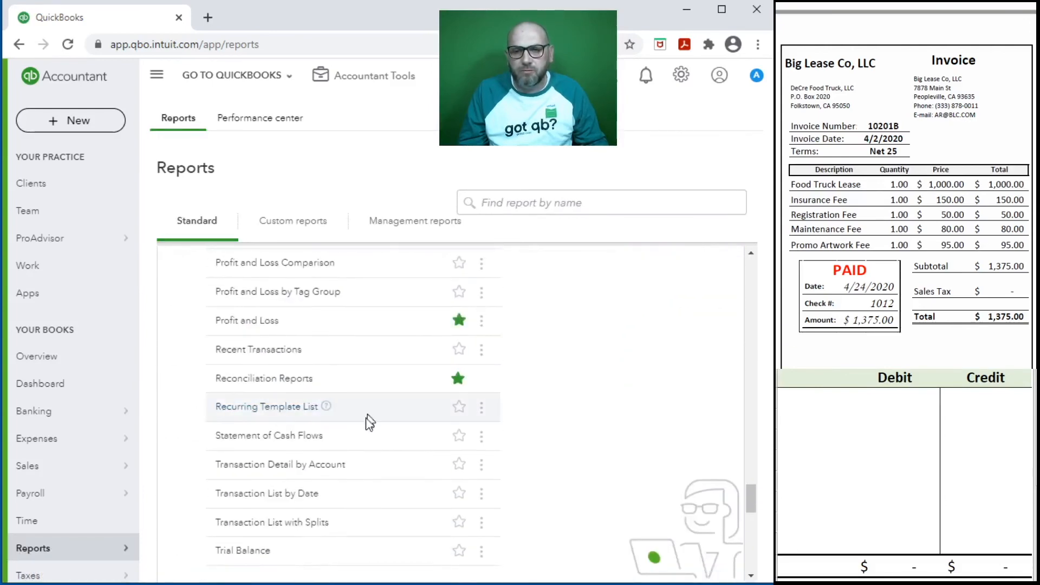
left_click(270, 494)
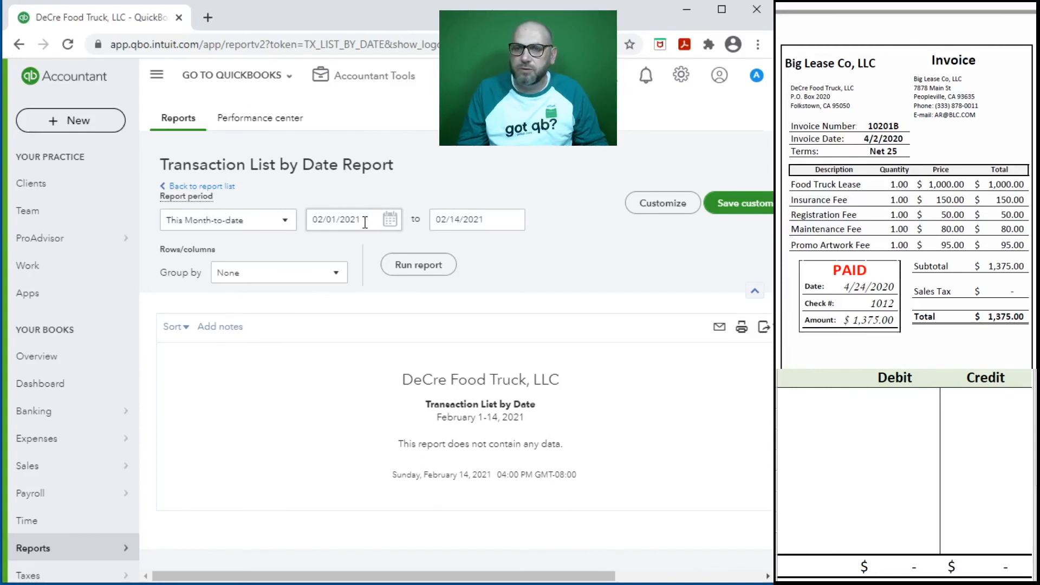
Run the Transaction List by Date report for the single day 4/24/2020
left_click(365, 222)
type("4/24/2020")
key("Tab")
type("4/24/2020")
key("Tab")
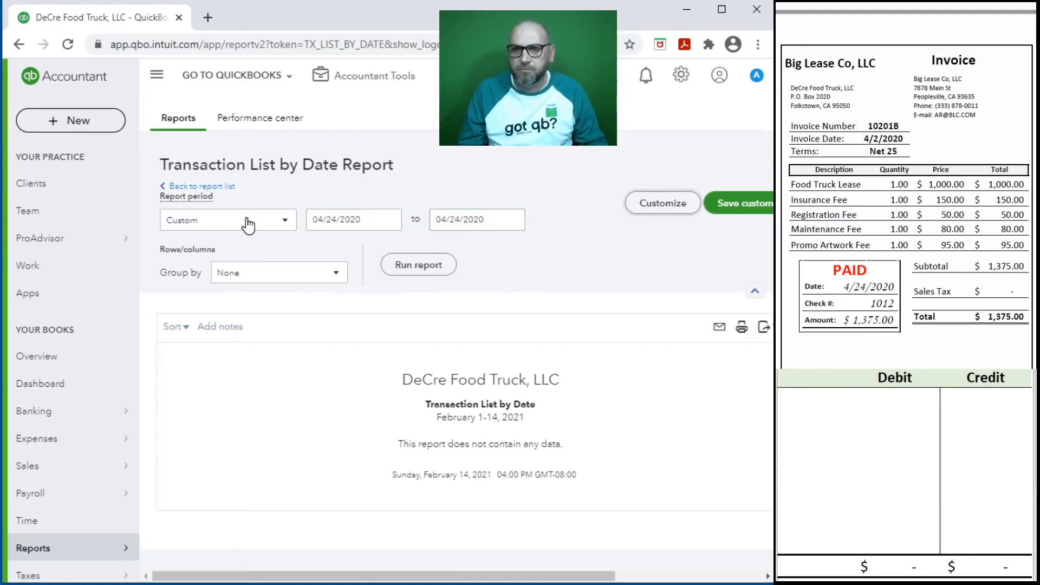
left_click(404, 268)
Open the Big Lease Co check, correct its Repairs & Maintenance line to 80.00, then save and close it
left_click(577, 474)
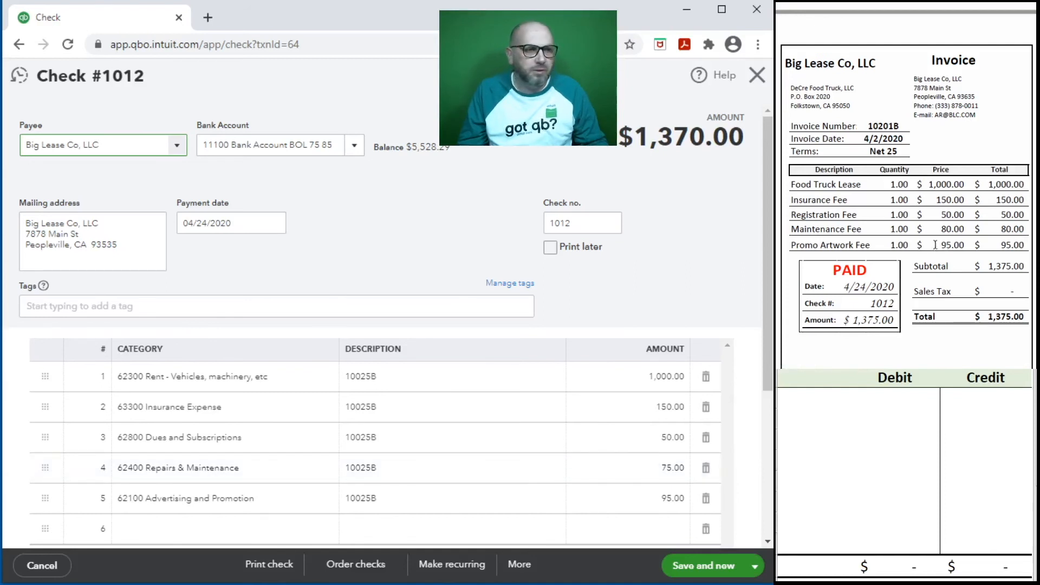
scroll(935, 244, "down", 1)
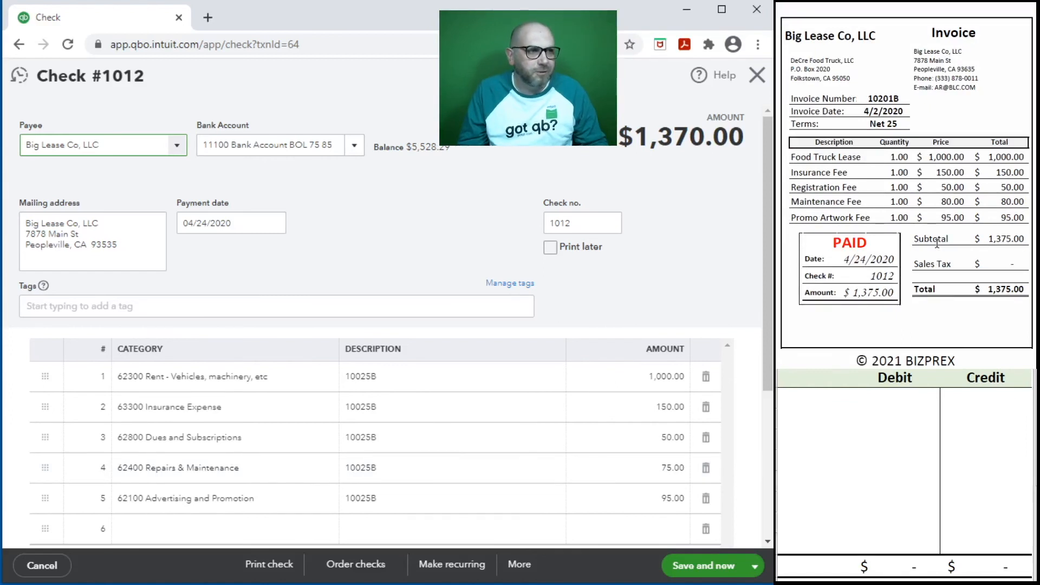
left_click(639, 469)
type("80")
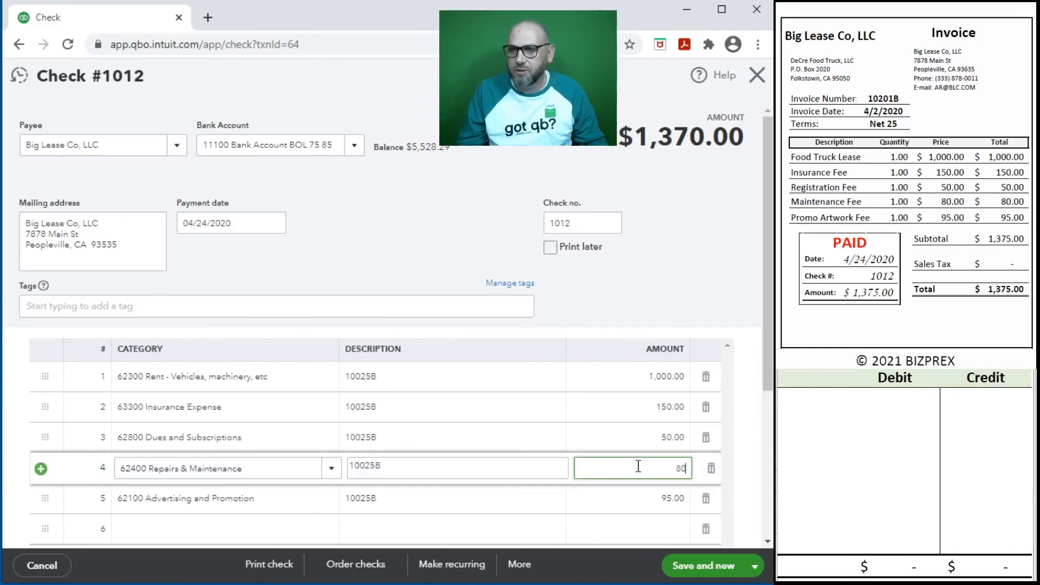
left_click(685, 568)
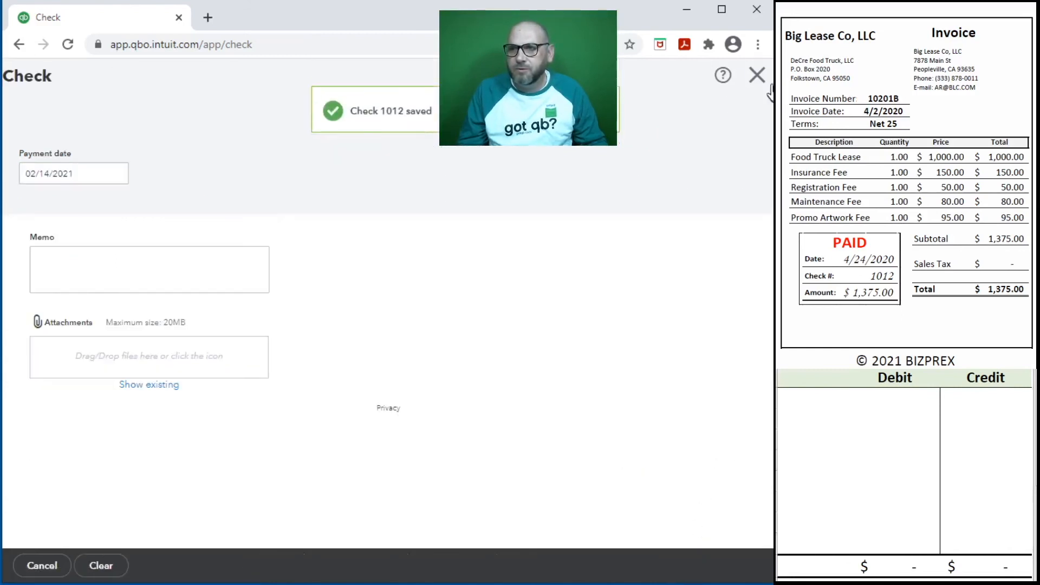
left_click(757, 75)
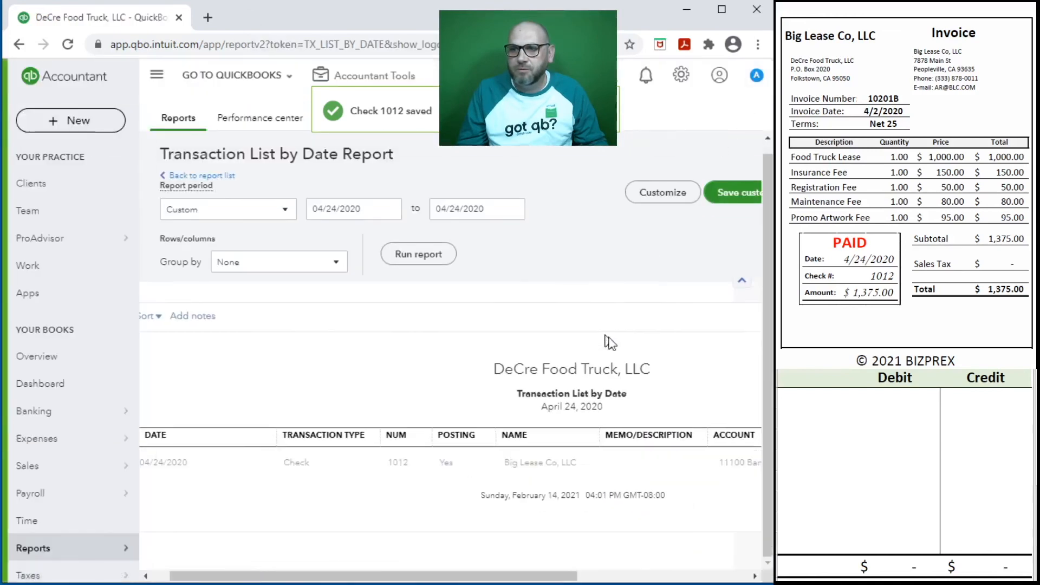
Go back through the visited pages to the April 30, 2020 reconciliation of the 11100 bank account
left_click(20, 45)
left_click(18, 45)
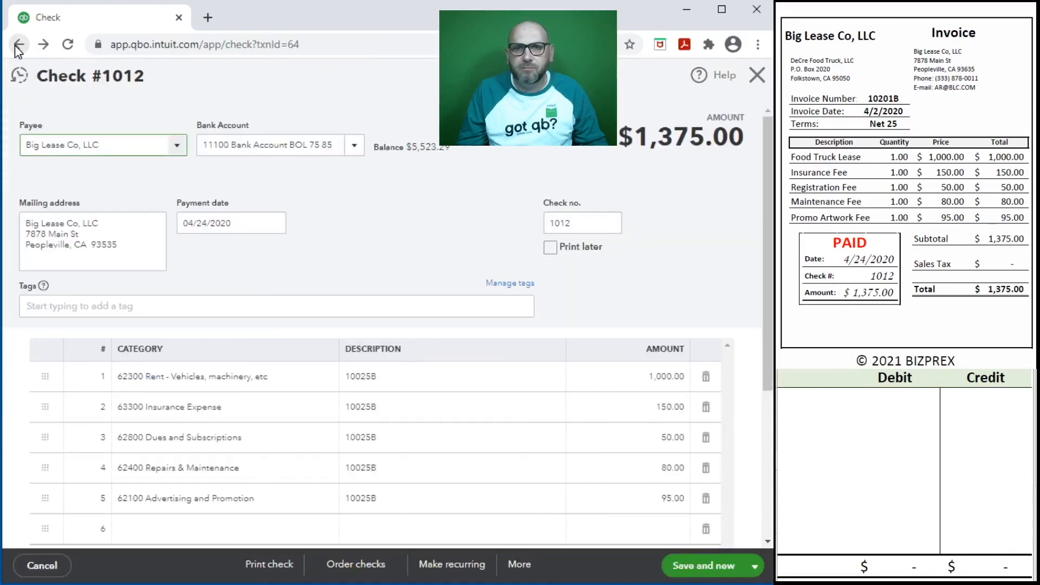
left_click(18, 45)
left_click(19, 45)
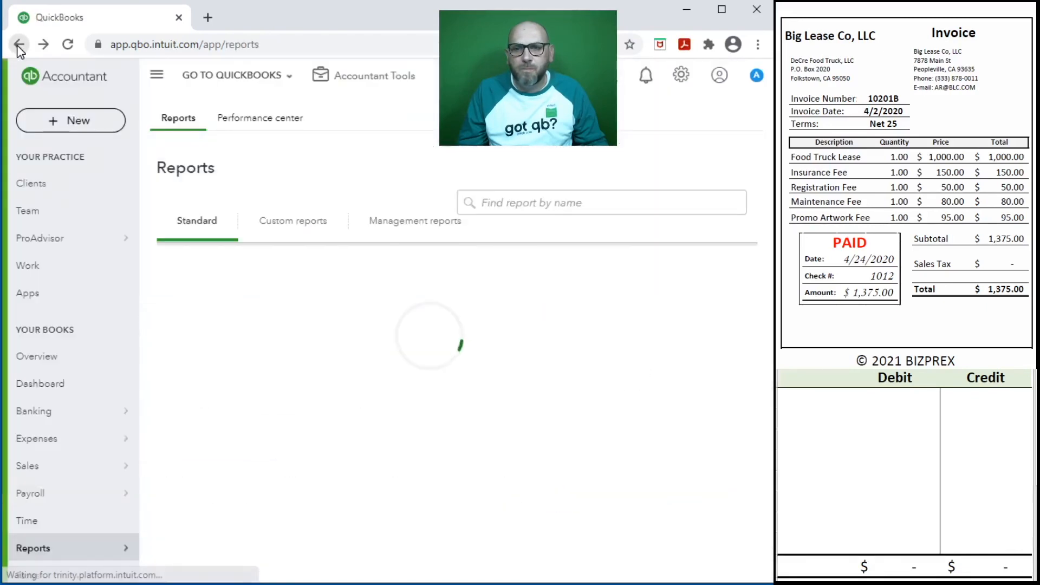
left_click(19, 45)
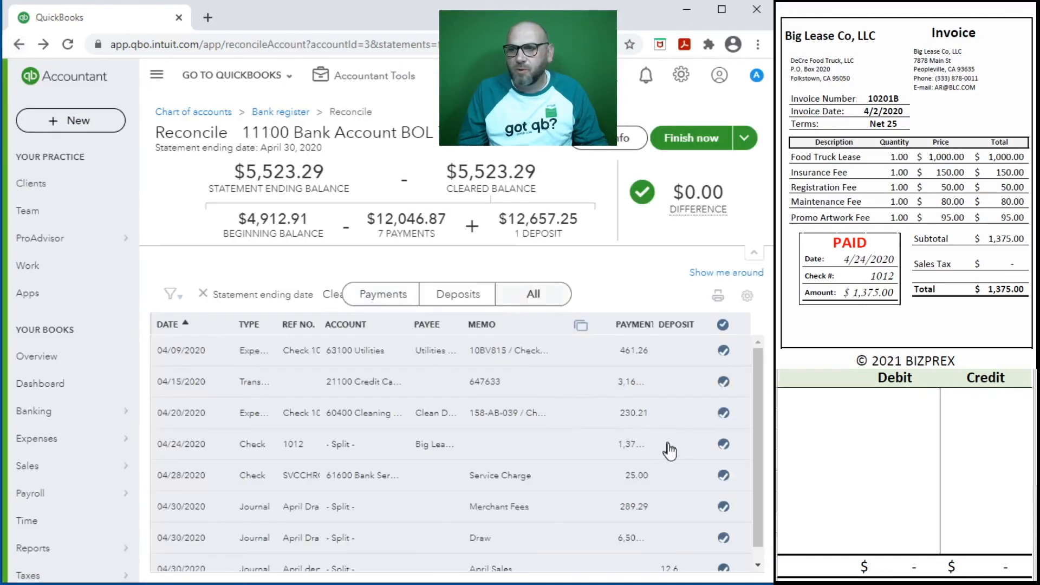
Widen the Payment (USD) and Deposit (USD) columns of the reconciliation list until the amounts show in full
scroll(670, 451, "down", 1)
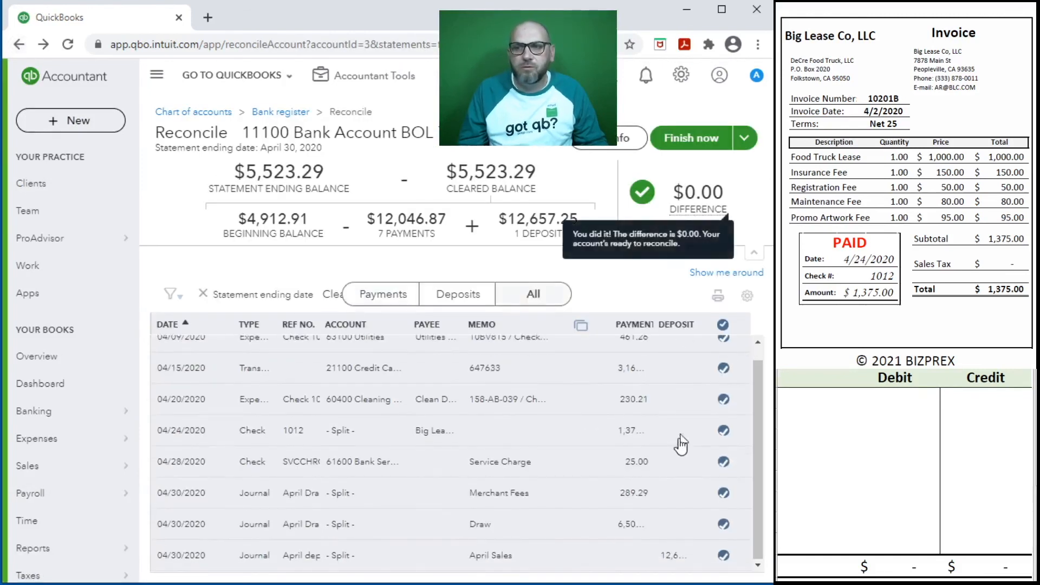
left_click_drag(609, 325, 575, 324)
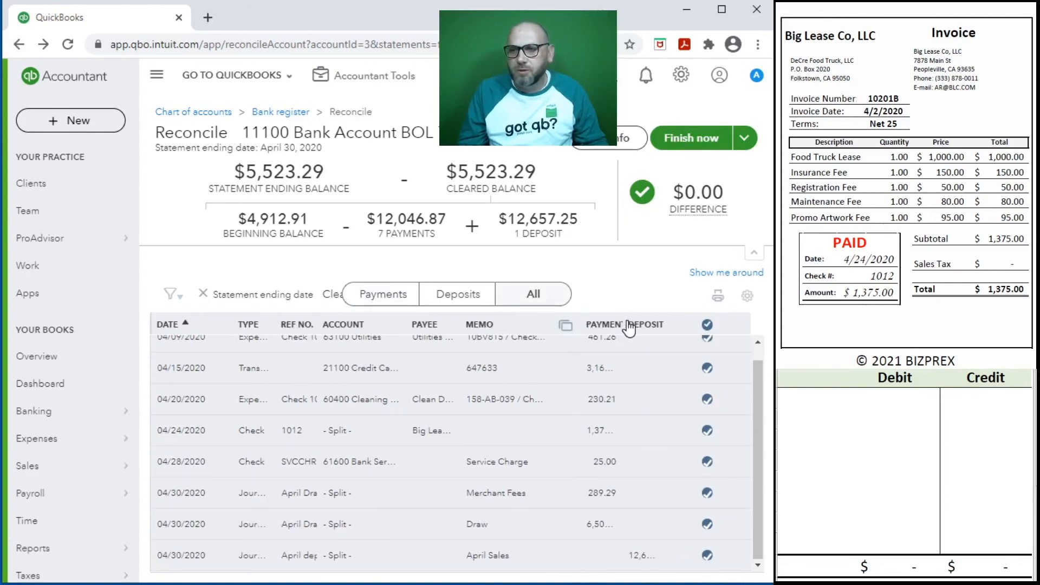
left_click_drag(651, 321, 684, 330)
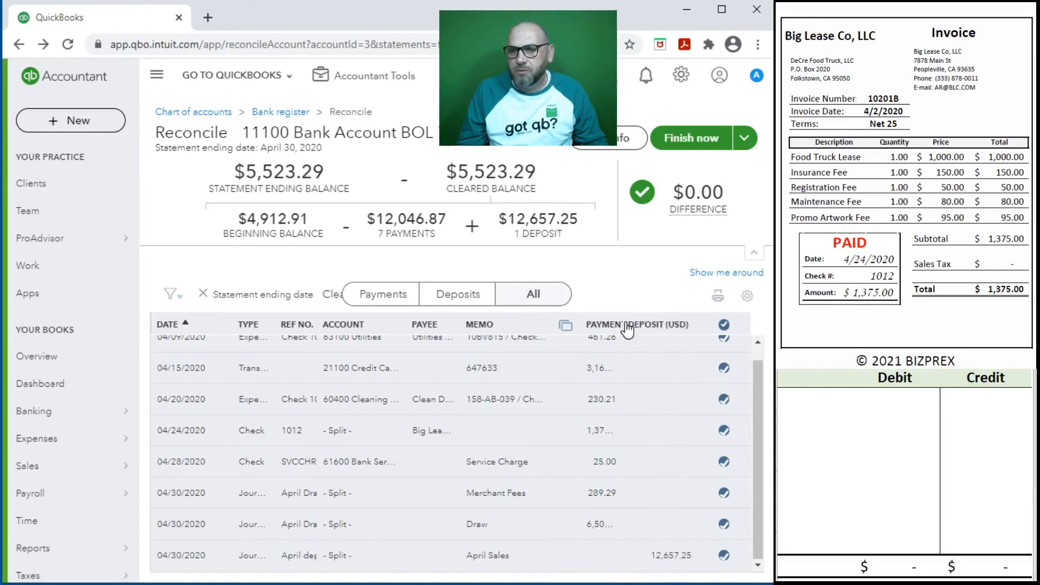
left_click_drag(605, 321, 658, 326)
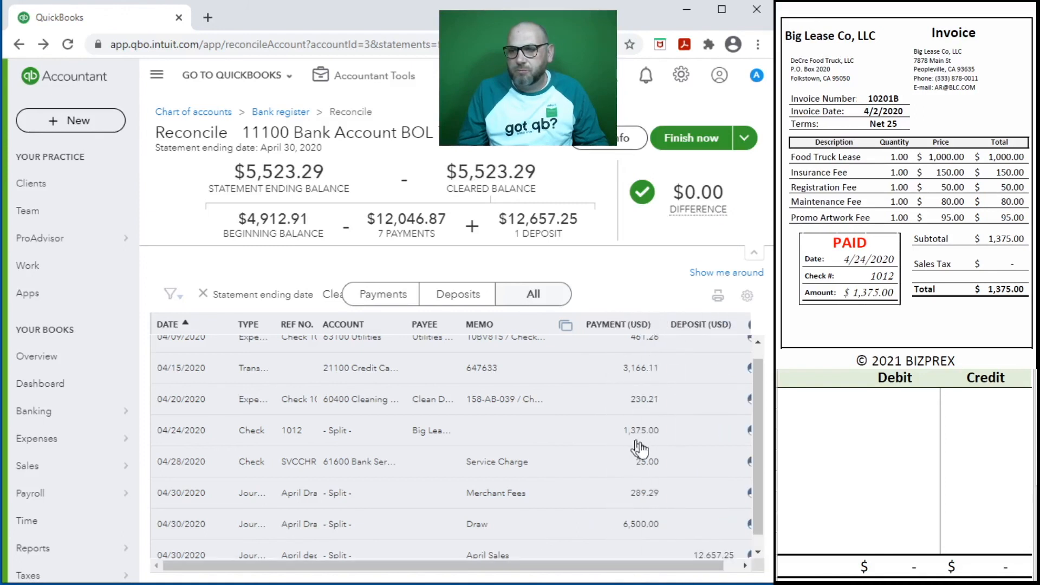
scroll(715, 523, "right", 1)
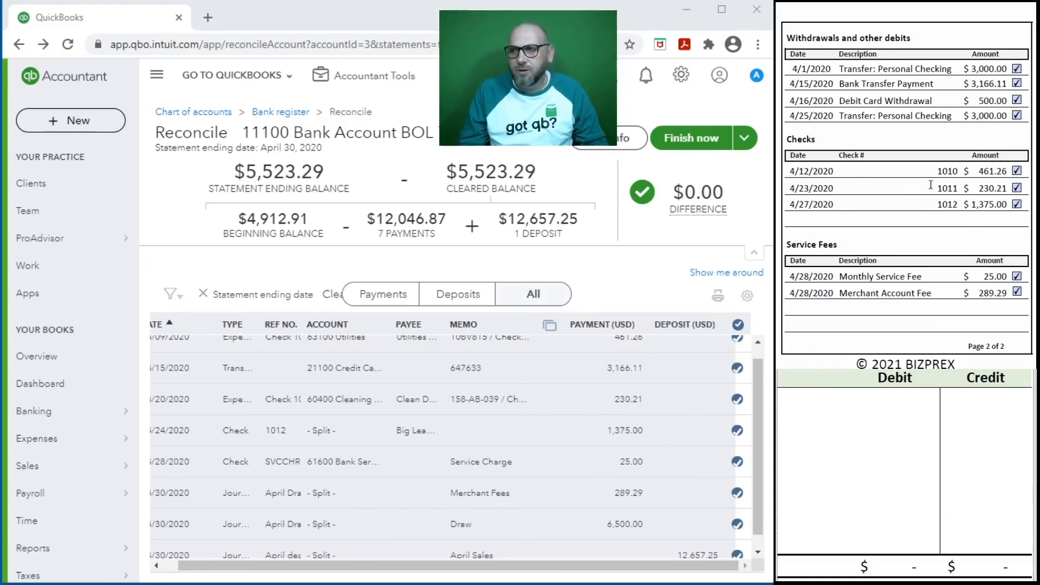
Finish the bank account reconciliation and open its reconciliation report
scroll(621, 460, "down", 1)
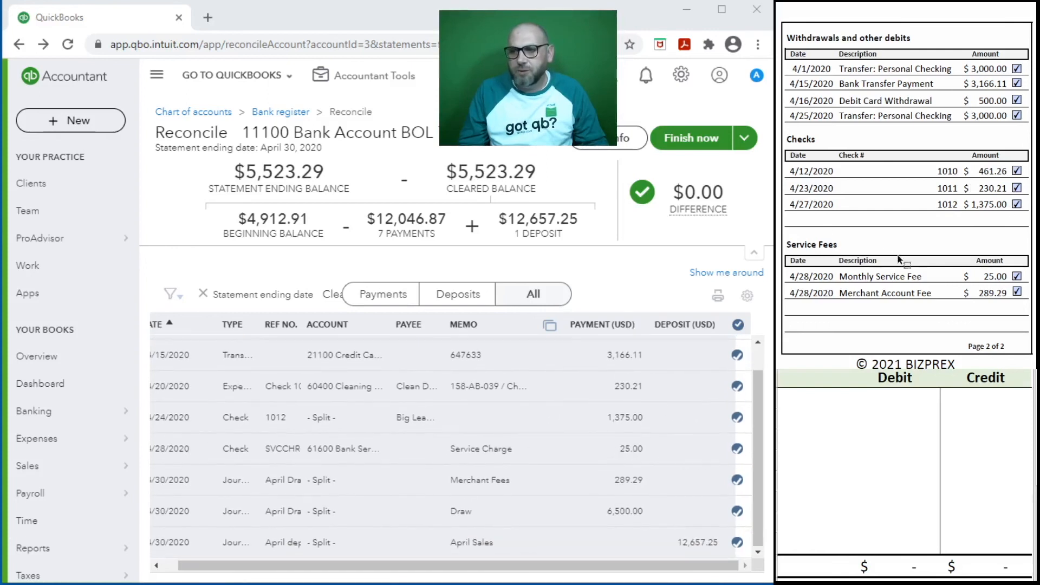
left_click(675, 139)
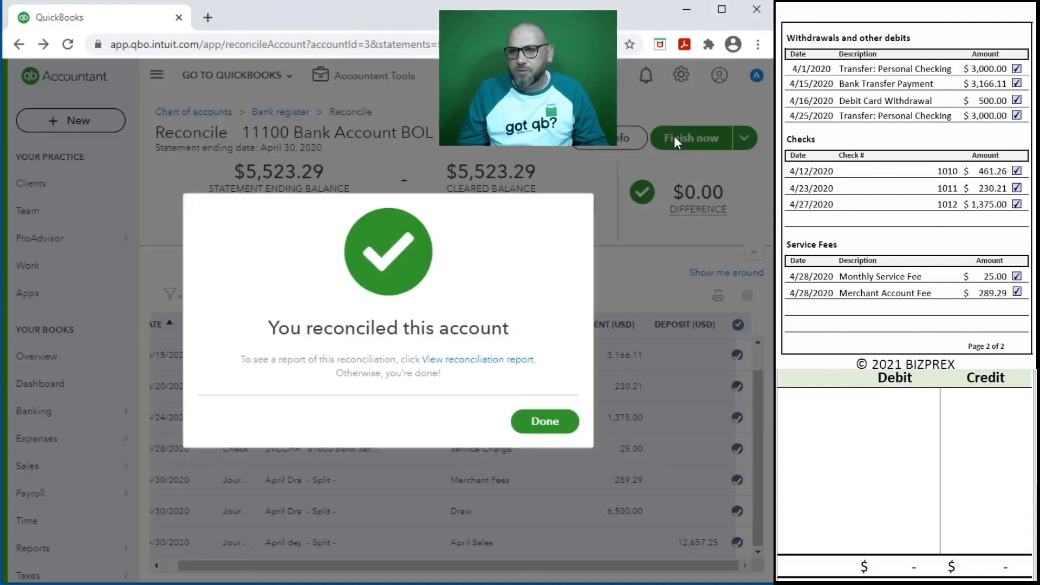
left_click(470, 360)
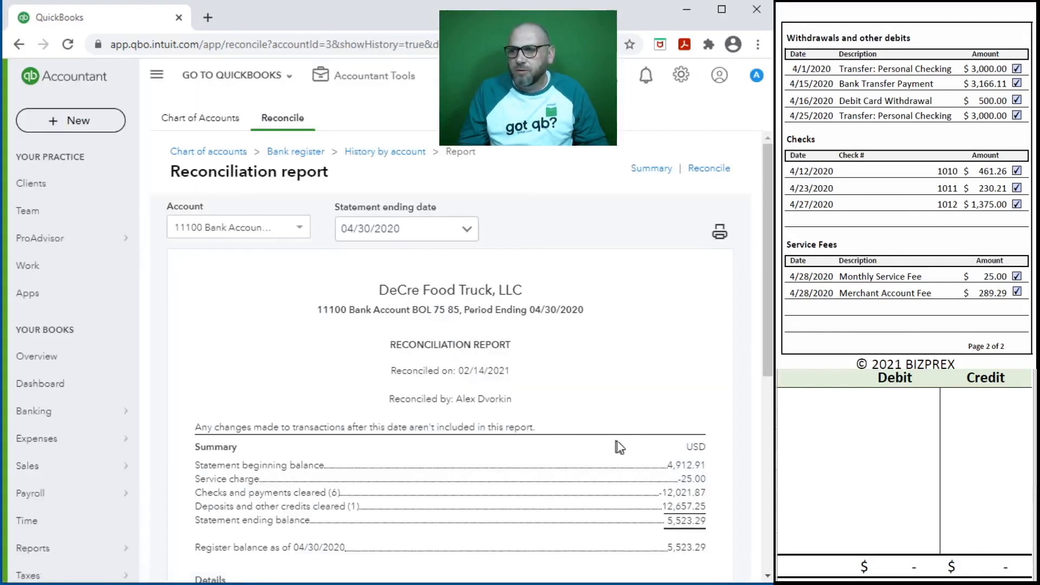
Compare the reconciliation report's summary, cleared payments and deposits with both pages of the Bank of Lakes statement
scroll(620, 441, "down", 5)
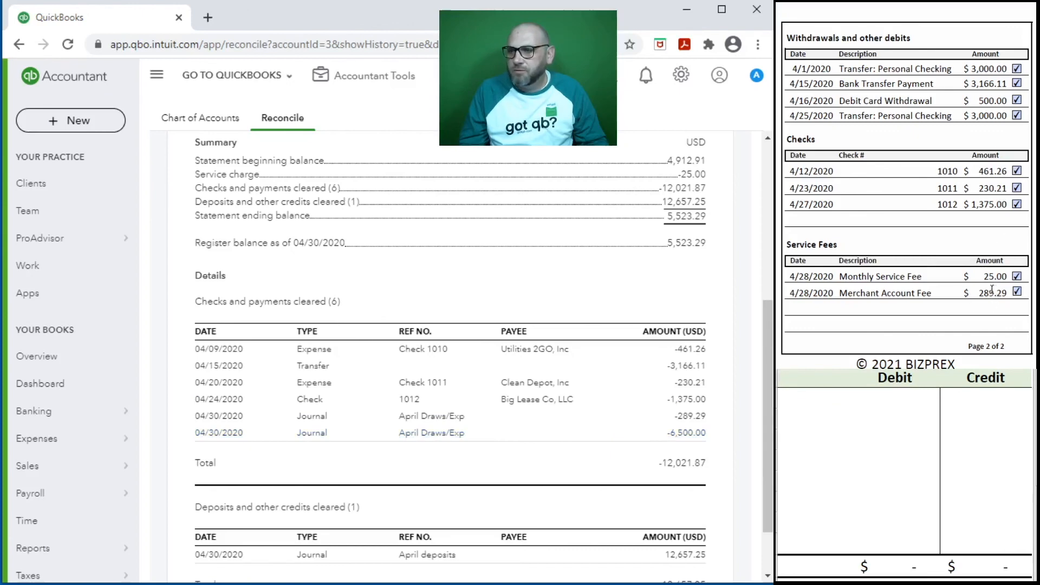
scroll(492, 480, "down", 1)
scroll(897, 100, "up", 5)
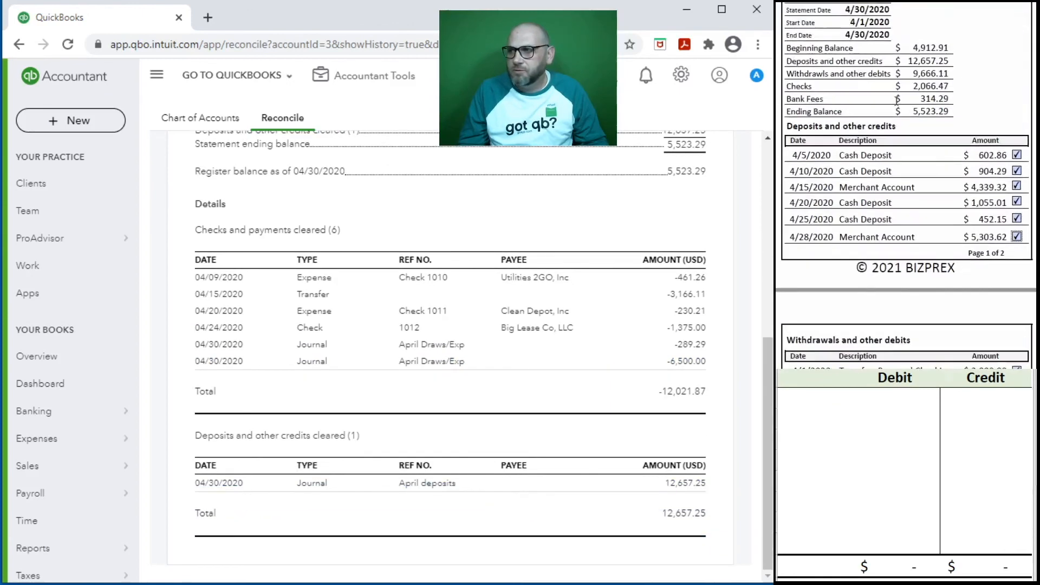
scroll(896, 100, "up", 3)
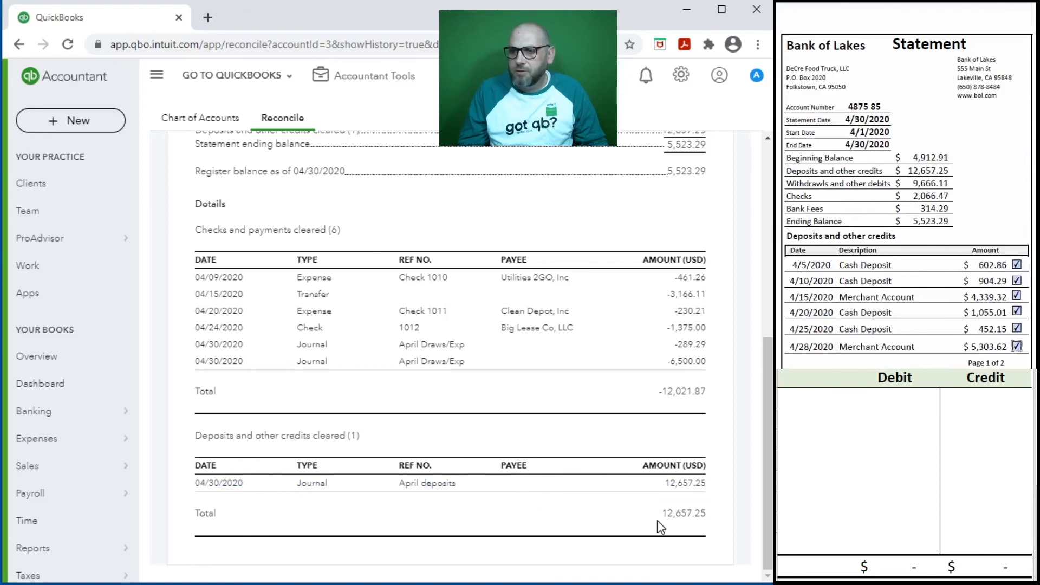
scroll(948, 203, "down", 6)
scroll(420, 287, "up", 7)
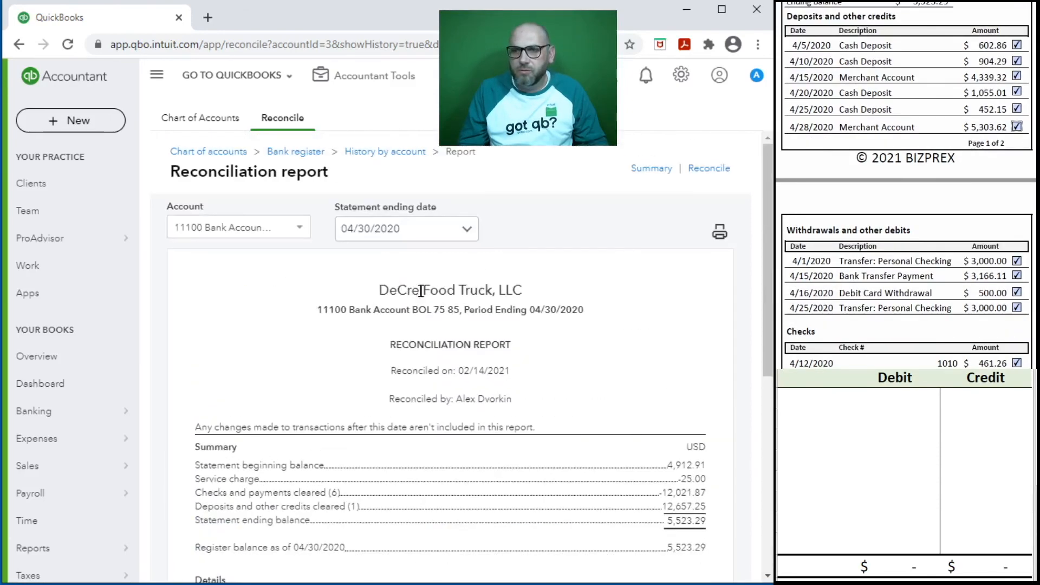
scroll(919, 229, "down", 12)
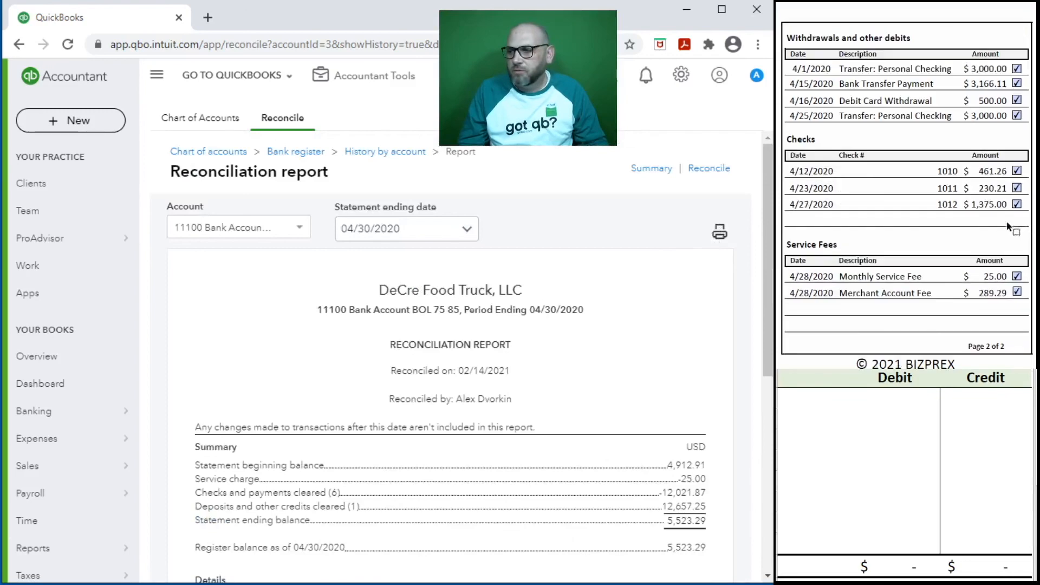
scroll(919, 229, "up", 1)
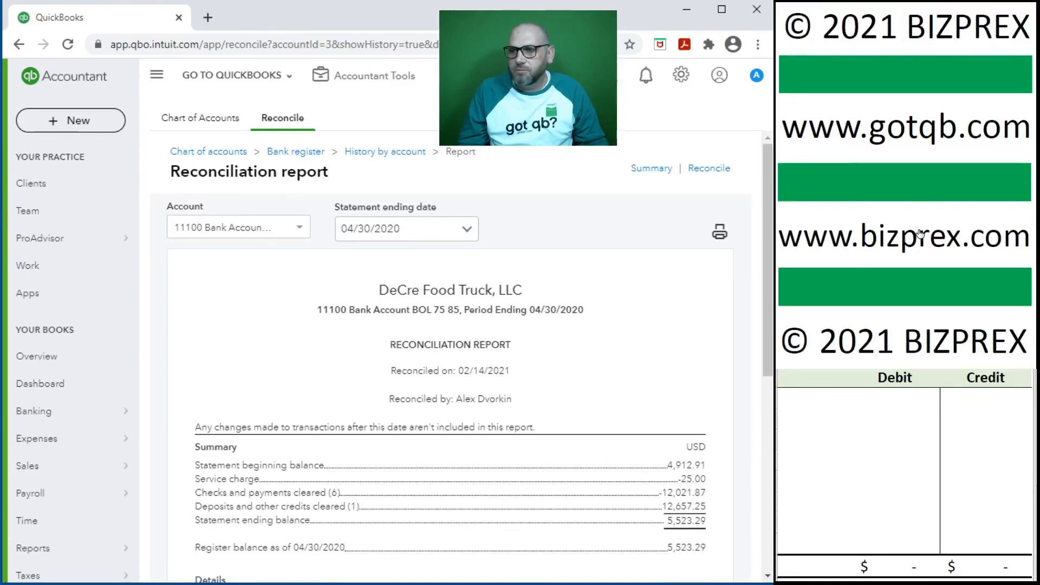